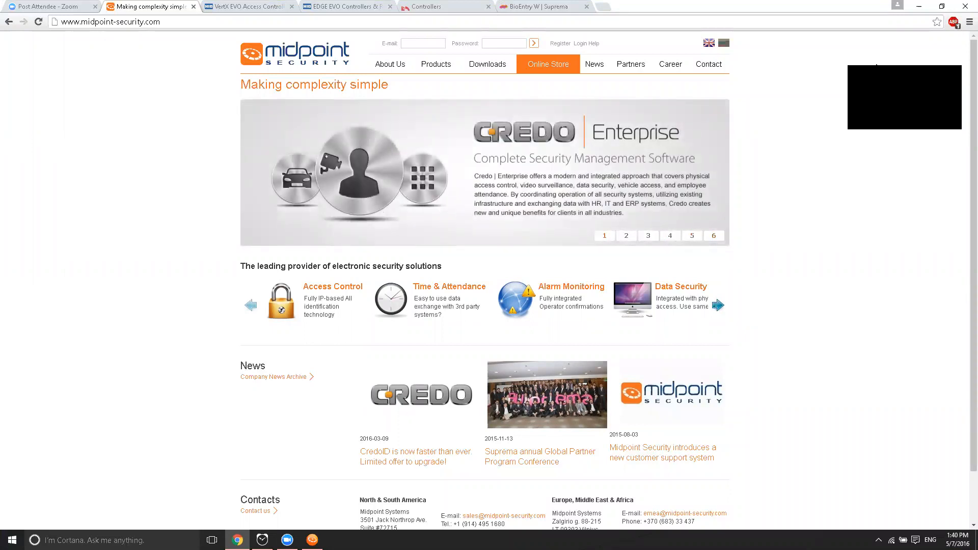
Review Midpoint's technology partners page, followed by the open HID VertX EVO, EDGE EVO, Mercury controllers and Suprema BioEntry W product pages
mouse_move(639, 65)
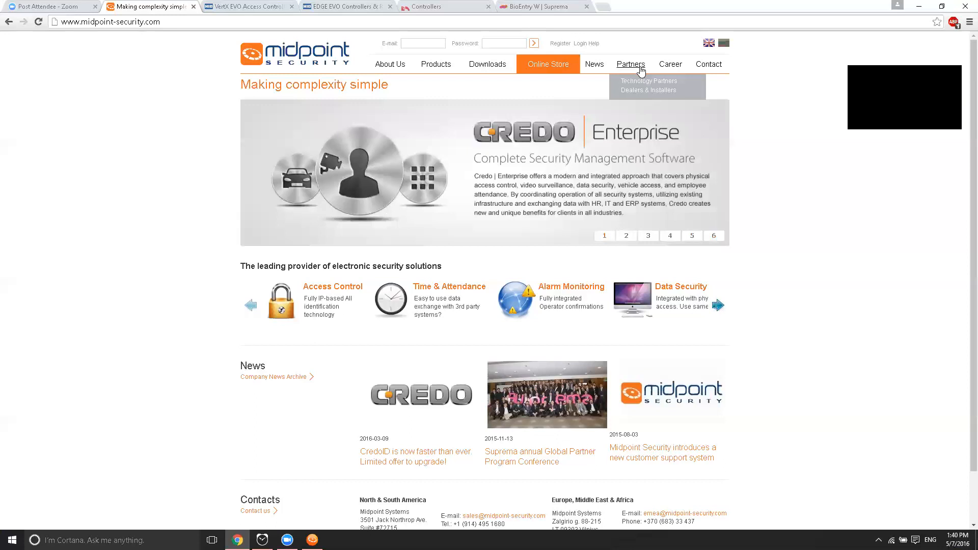
left_click(640, 82)
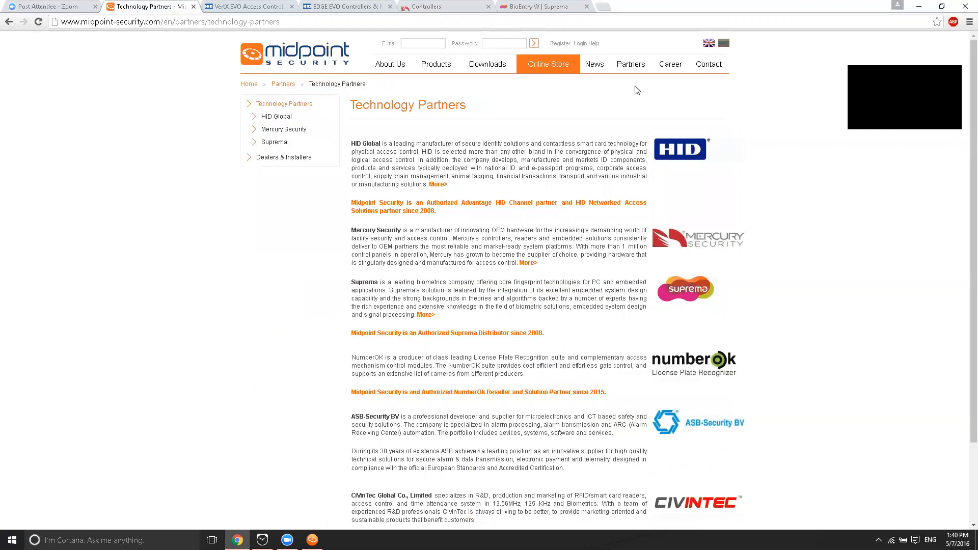
left_click(250, 6)
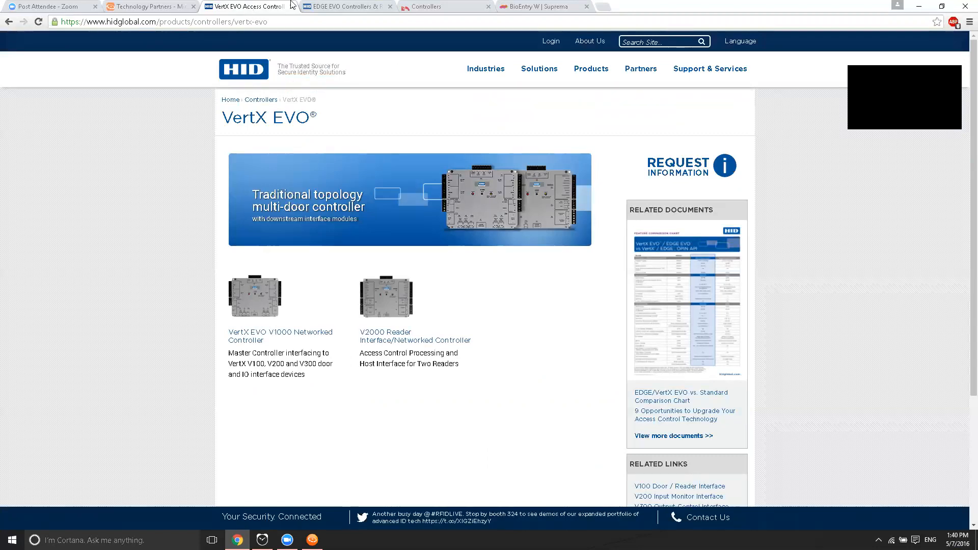
left_click(325, 6)
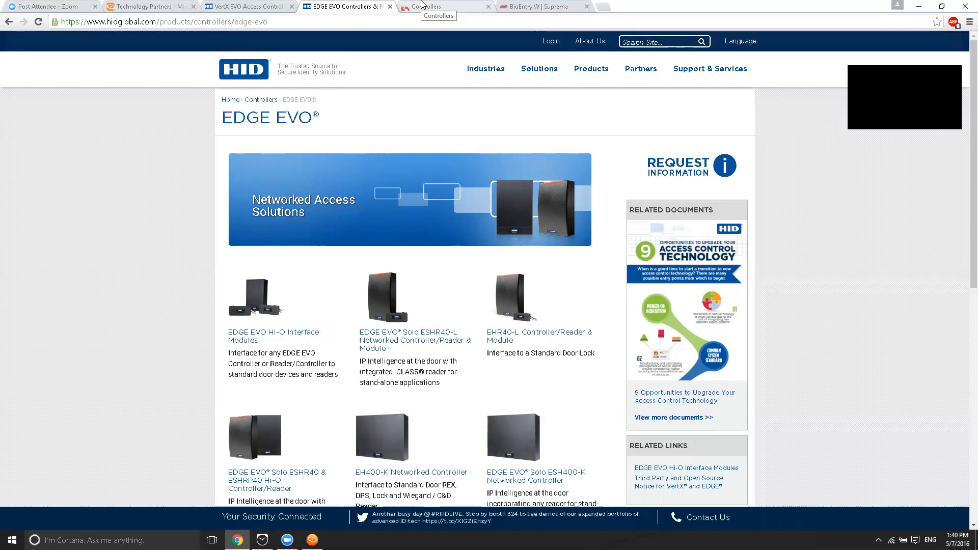
left_click(421, 5)
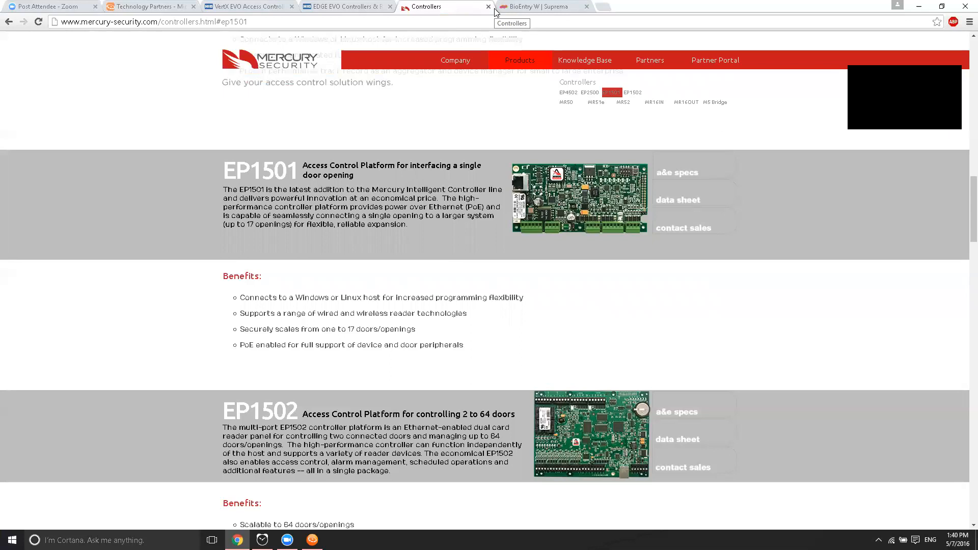
left_click(546, 5)
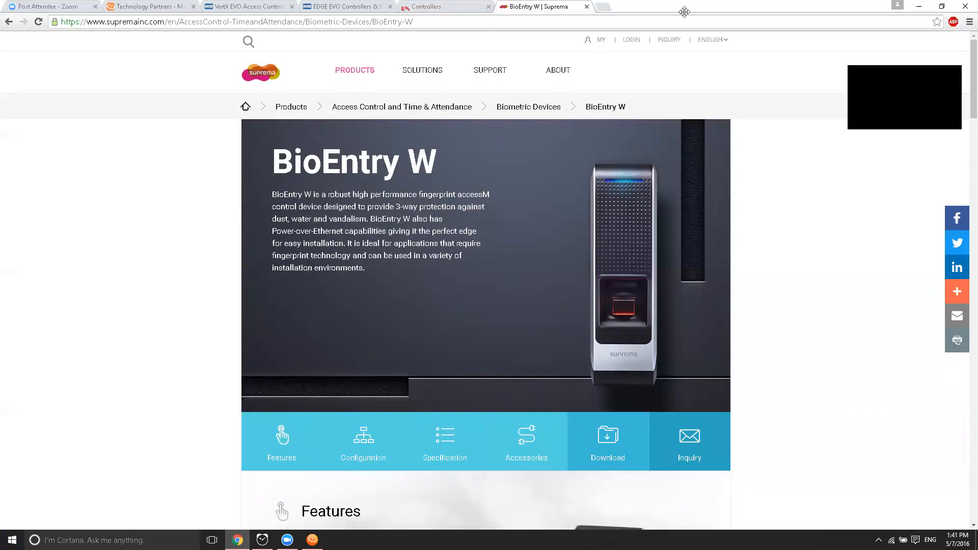
Switch to CredoID and upload all data to the out-of-sync BioEntry W controller from its controller details
left_click(312, 540)
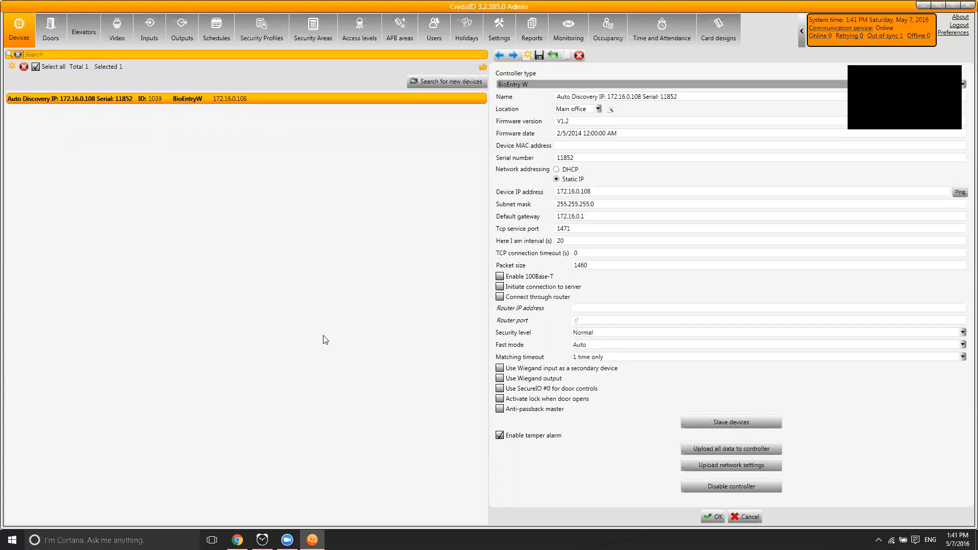
left_click(889, 36)
left_click(550, 186)
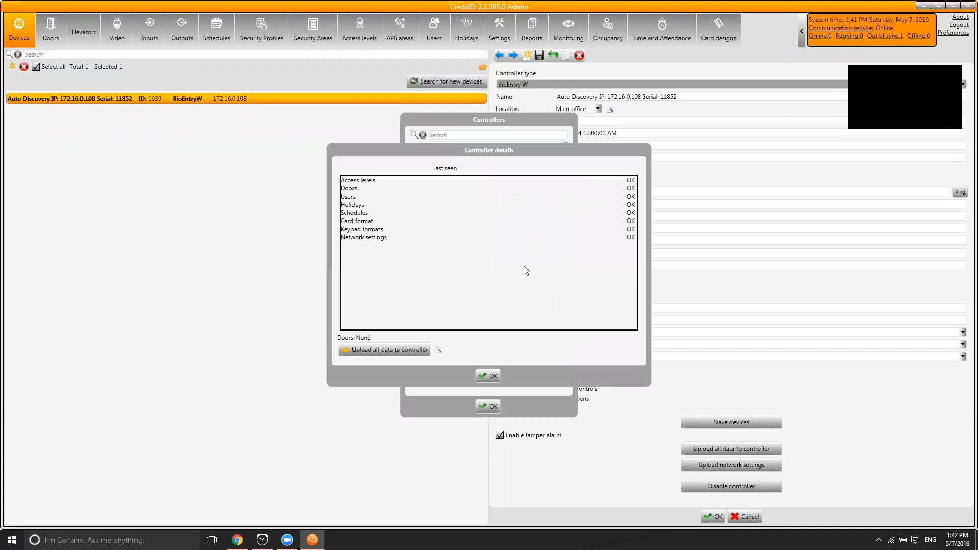
left_click(402, 350)
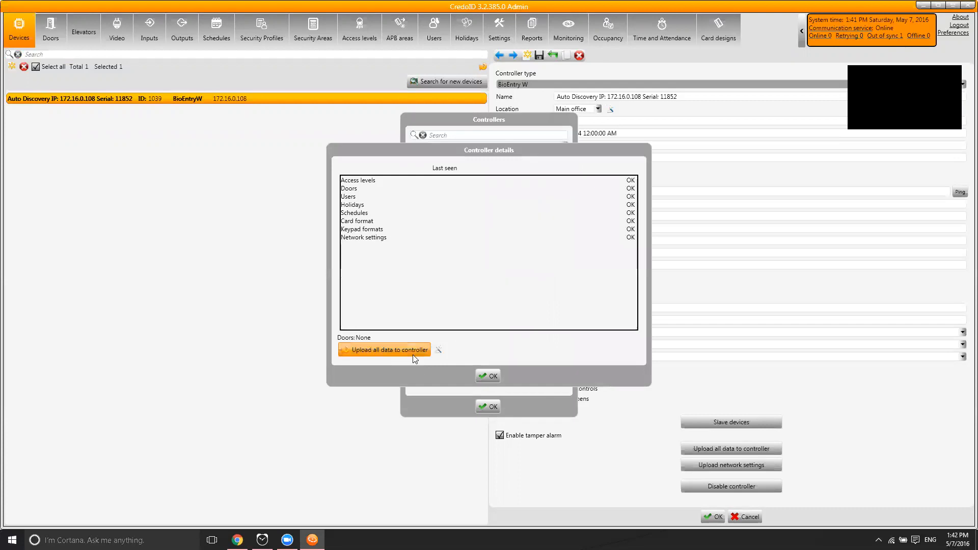
left_click(487, 376)
left_click(487, 406)
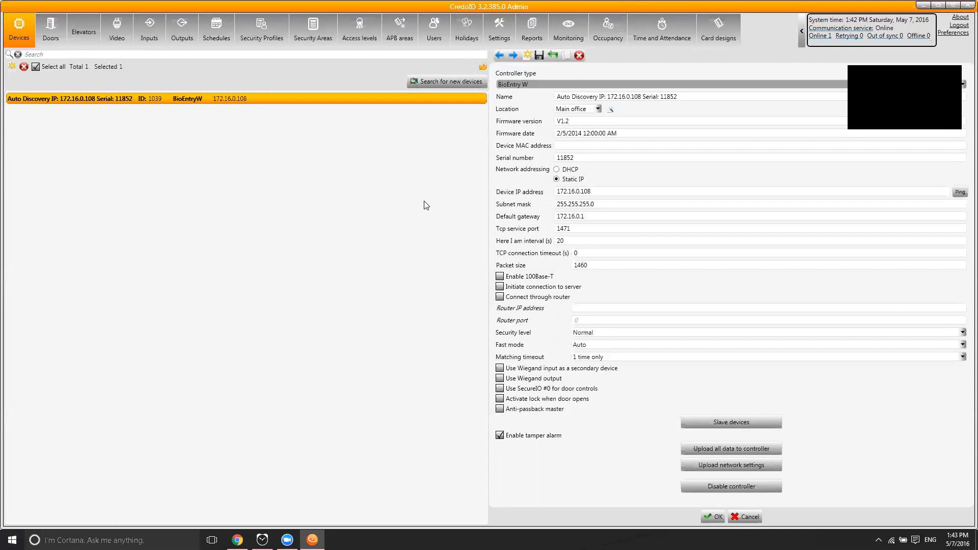
Add a new door and assign the BioEntry W device at 172.16.0.108 to its entry side
left_click(46, 34)
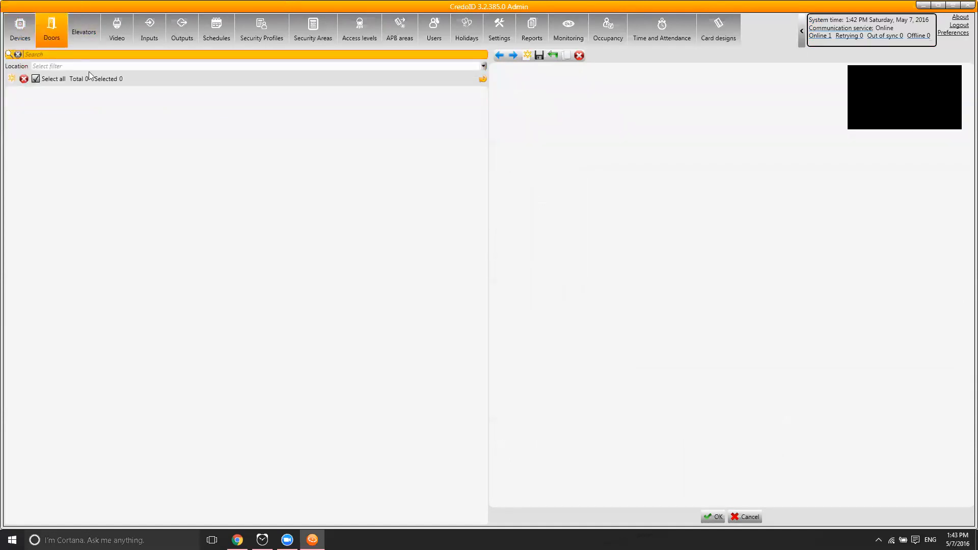
left_click(12, 79)
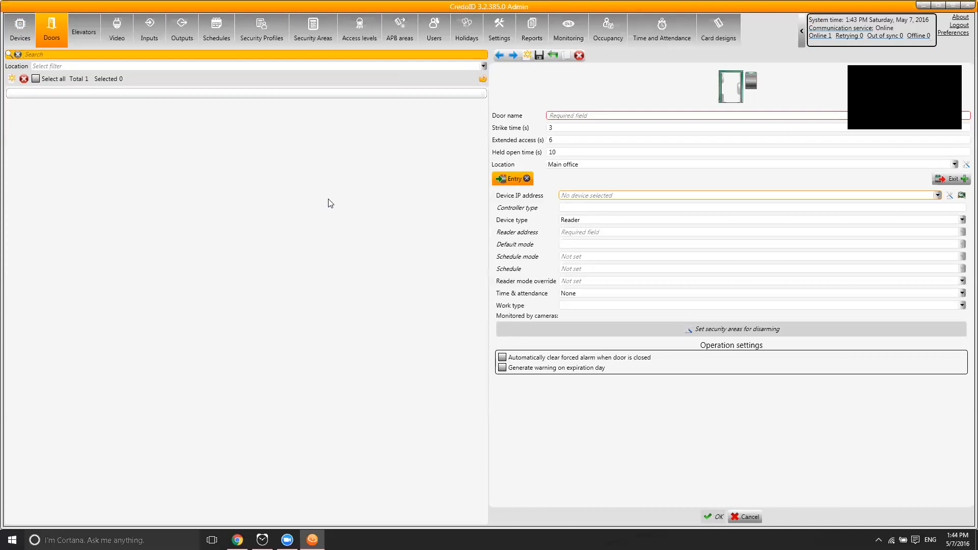
left_click(580, 197)
left_click(583, 219)
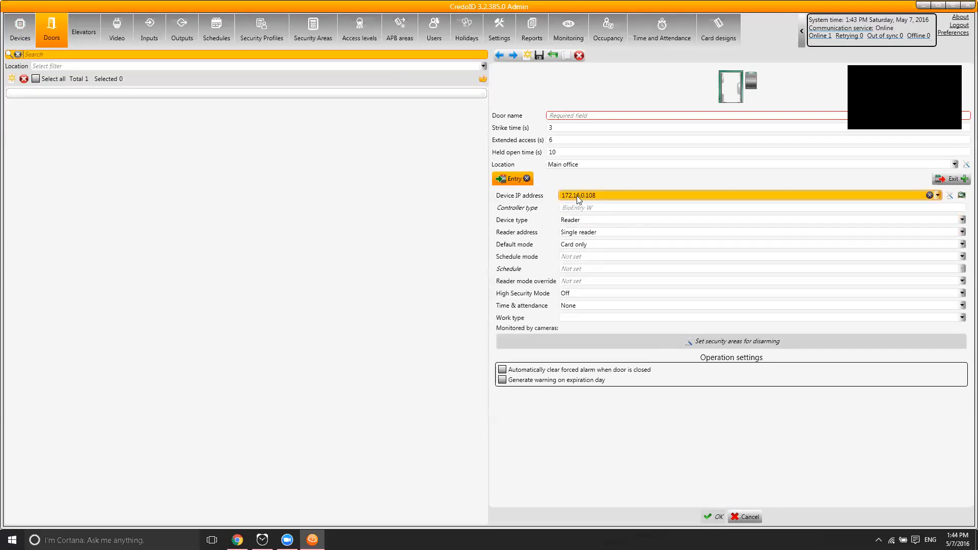
left_click(579, 200)
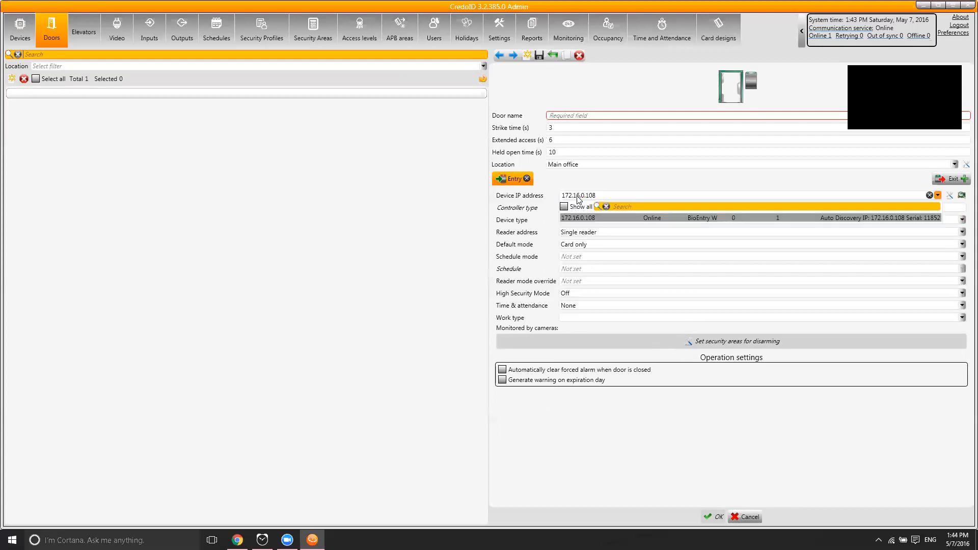
left_click(579, 200)
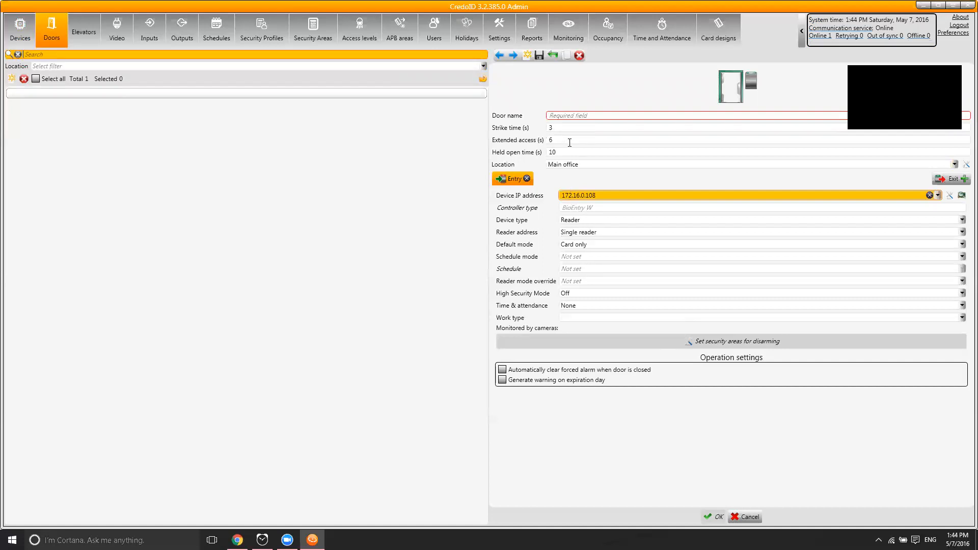
Name the door "Test door", set its entry default mode to Card or fingerprint, and save it
left_click(571, 116)
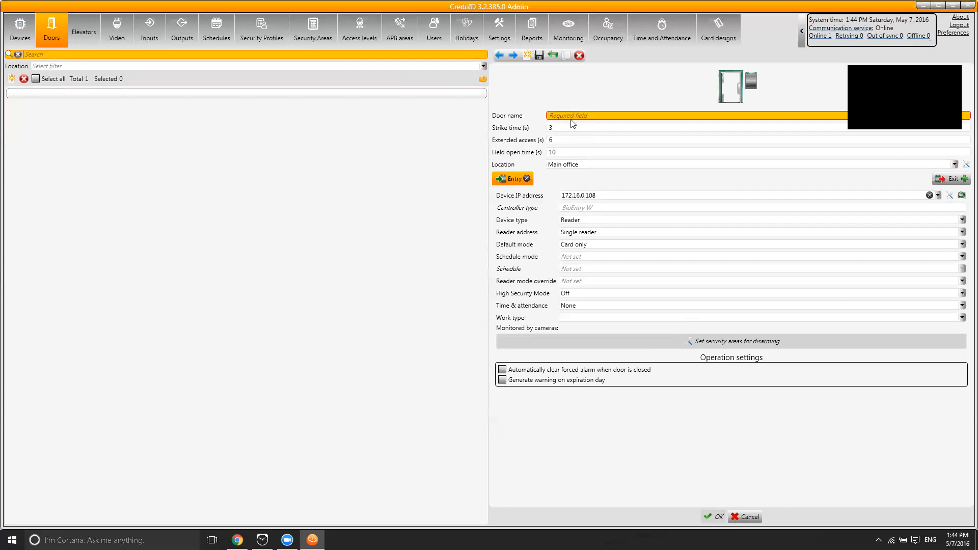
type("Test door")
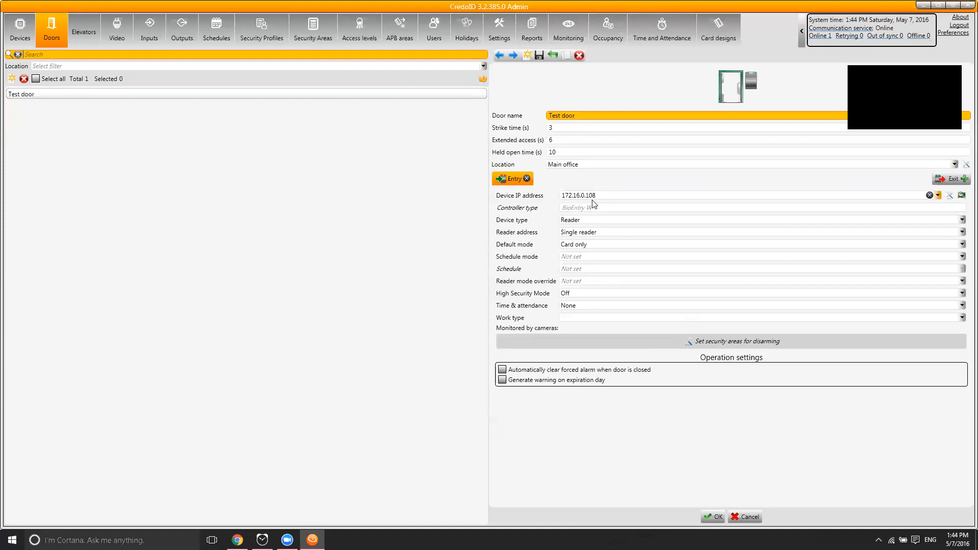
left_click(593, 244)
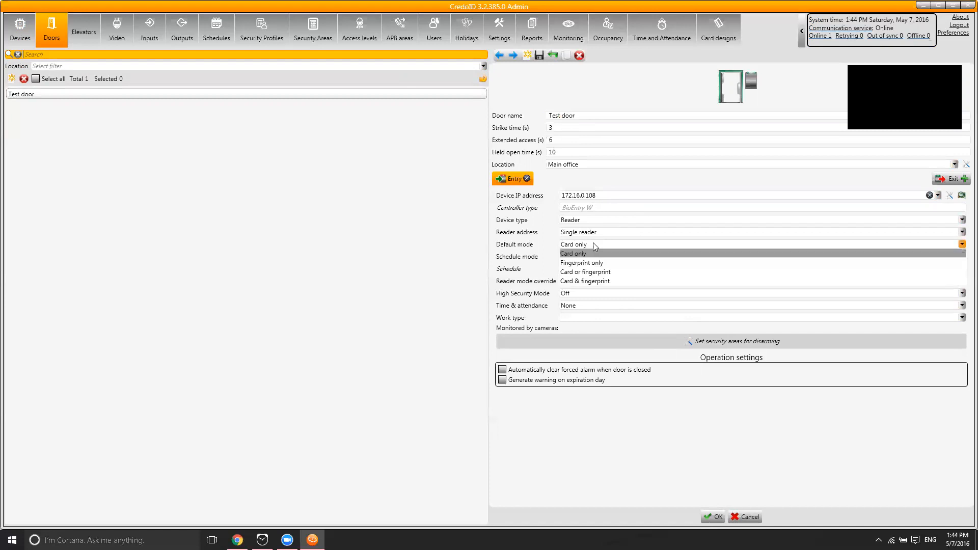
left_click(604, 273)
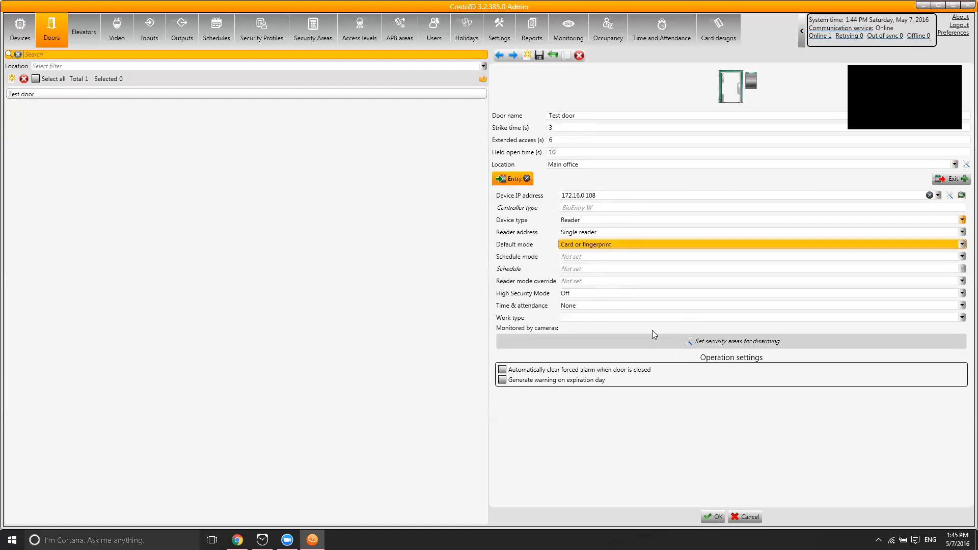
left_click(706, 519)
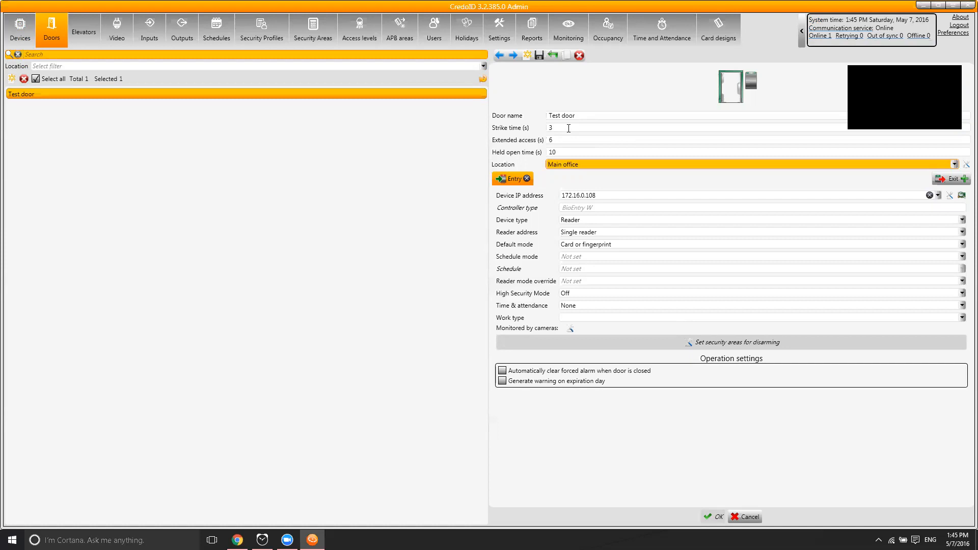
Create a new monitoring map named "First floor" and give it the F1 icon
left_click(563, 36)
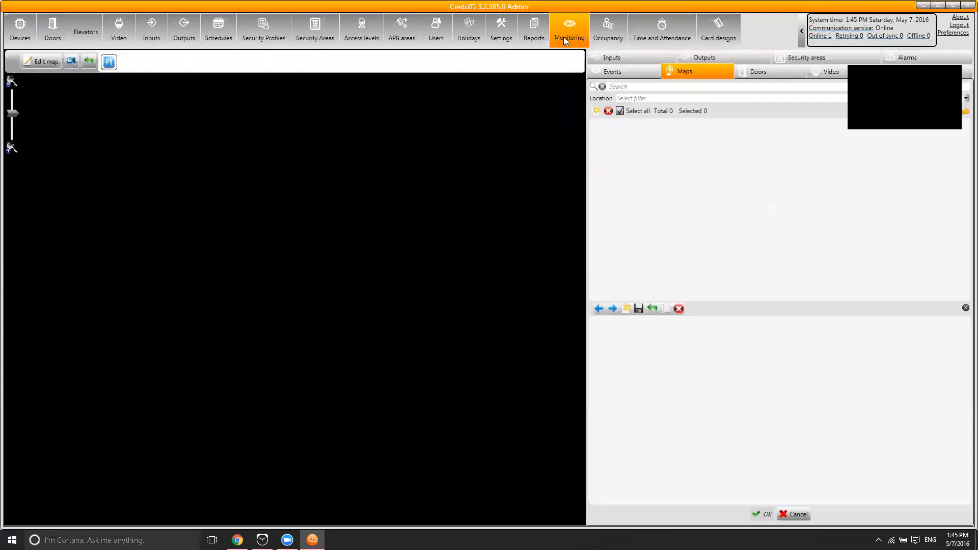
left_click(595, 110)
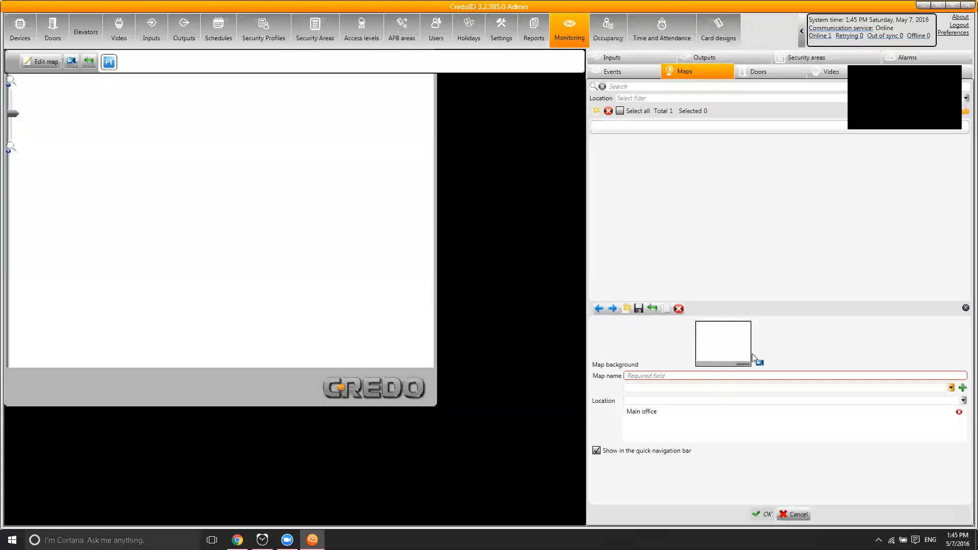
left_click(686, 376)
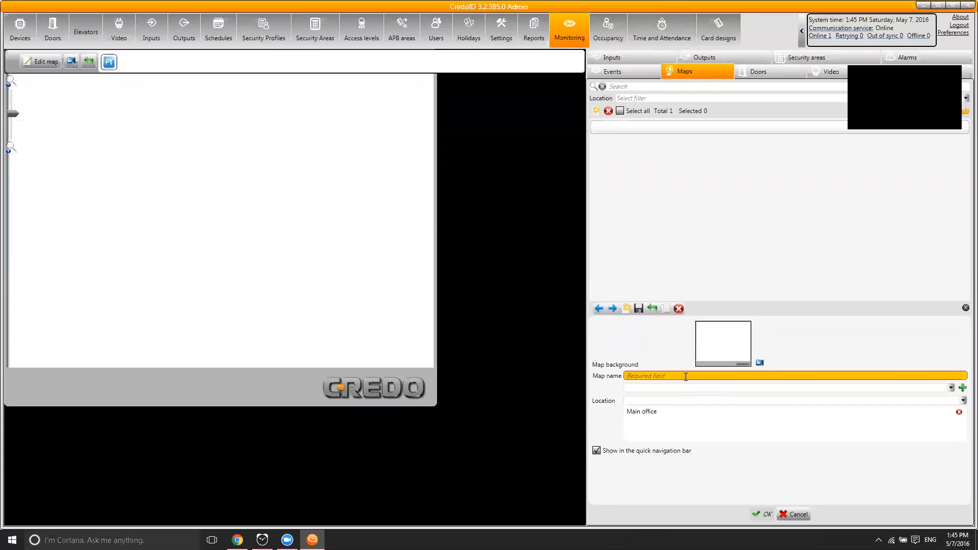
type("M")
key("BackSpace")
type("First")
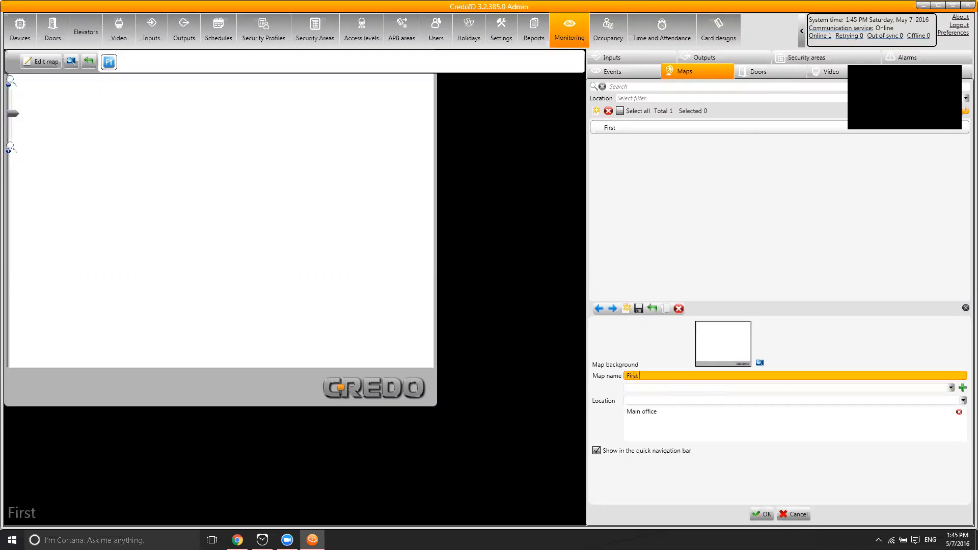
type(" floor")
left_click(736, 389)
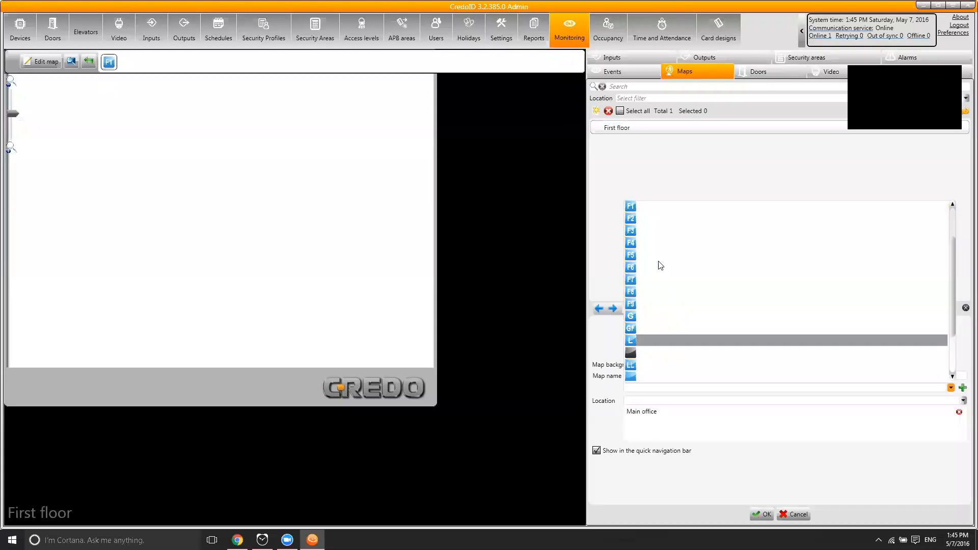
left_click(654, 206)
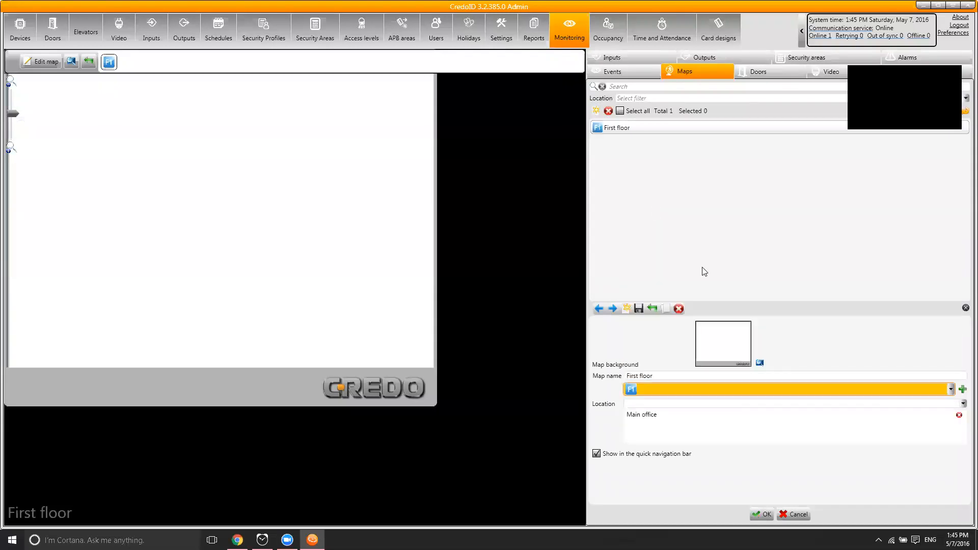
Load the 4 unit floor plan image as the First floor map's background and save the map
left_click(760, 362)
double_click(247, 125)
left_click(761, 514)
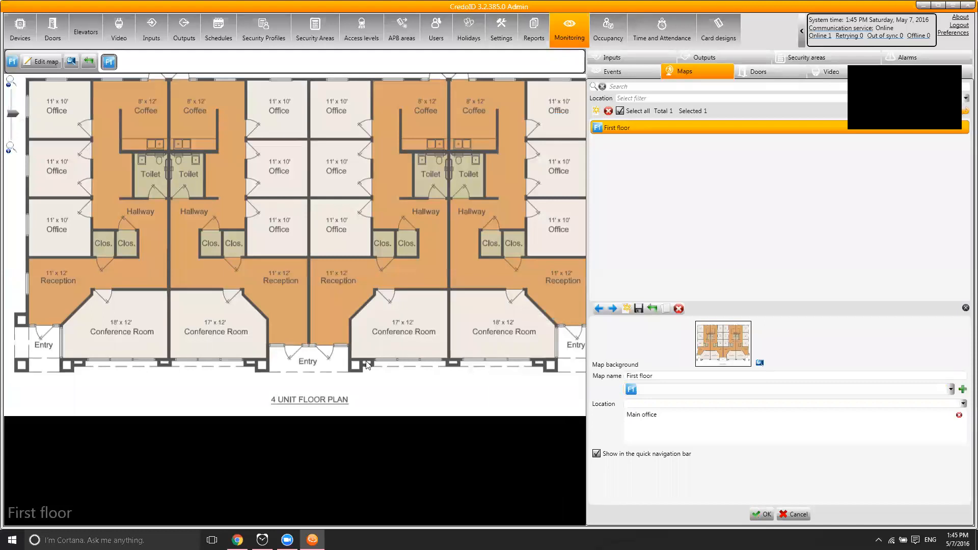
Place Test door on the First floor map just above the central Entry and save the map edits
left_click(43, 62)
left_click(755, 71)
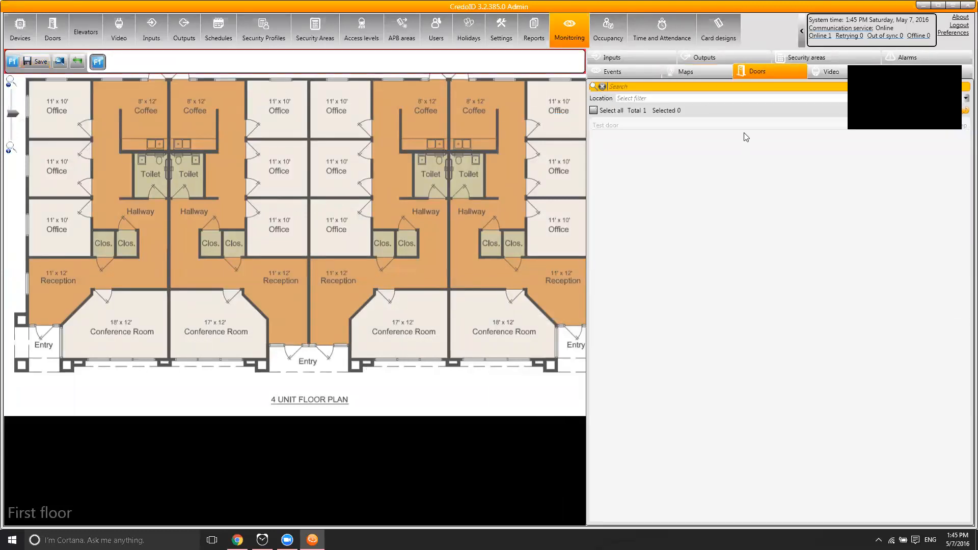
left_click(661, 124)
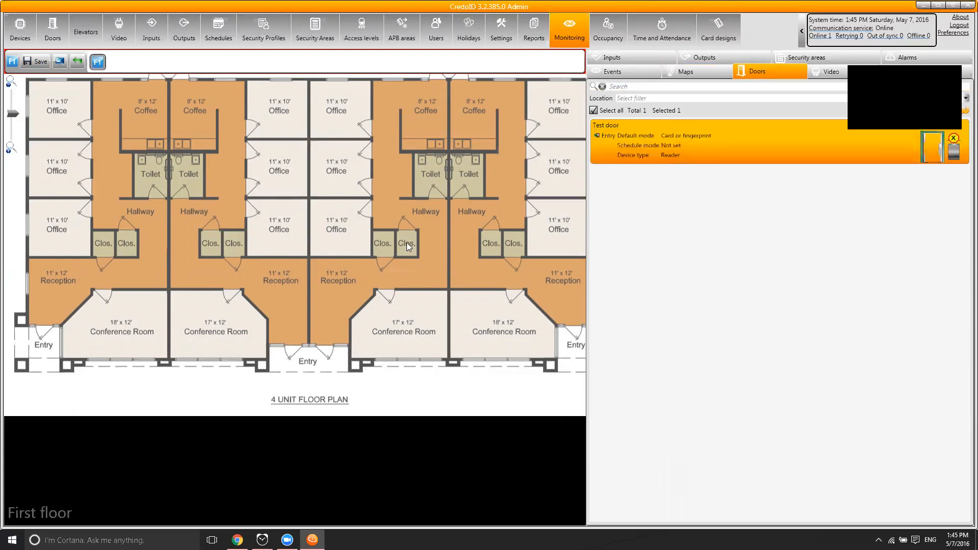
left_click_drag(698, 141, 272, 307)
left_click(36, 62)
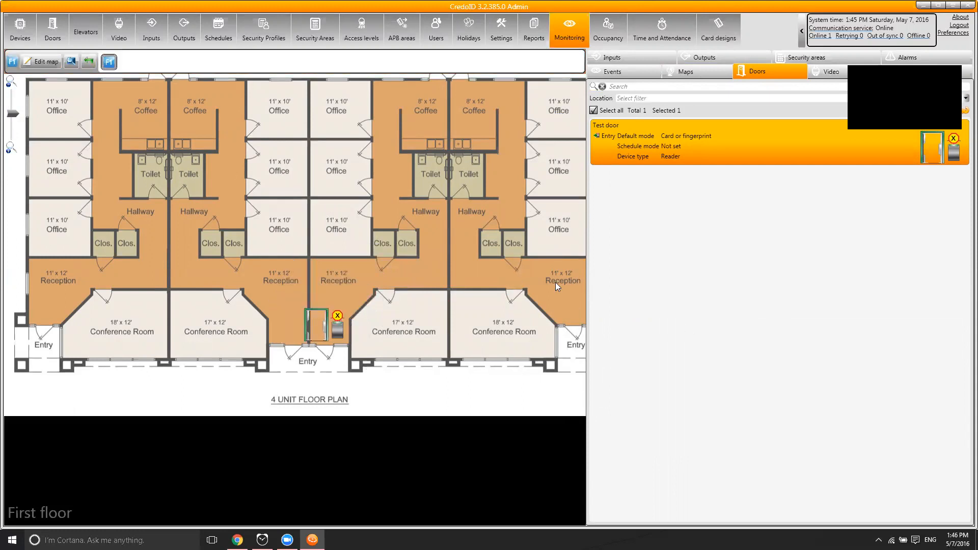
Review the last hour's monitoring events, expanding the details of the latest access denied, controller found and controller online entries
left_click(624, 74)
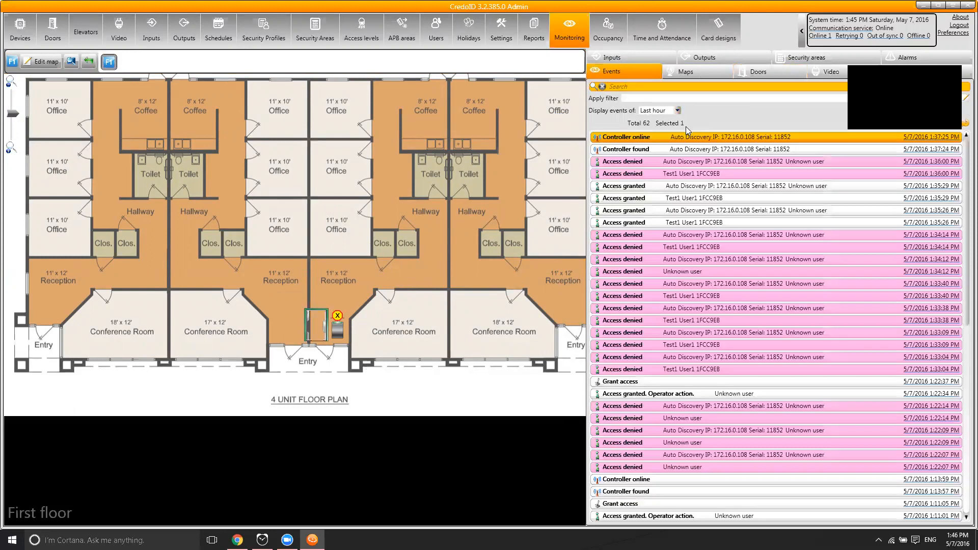
left_click(680, 161)
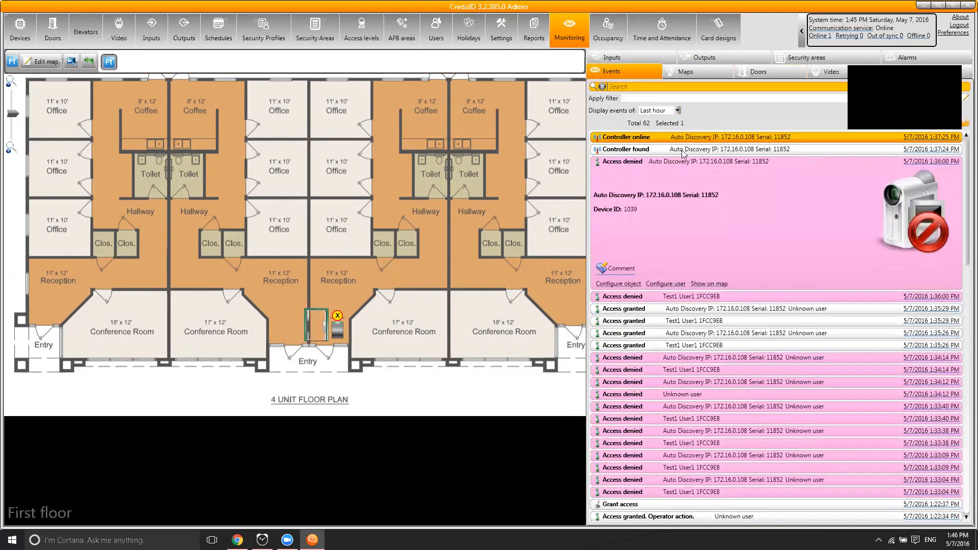
left_click(682, 151)
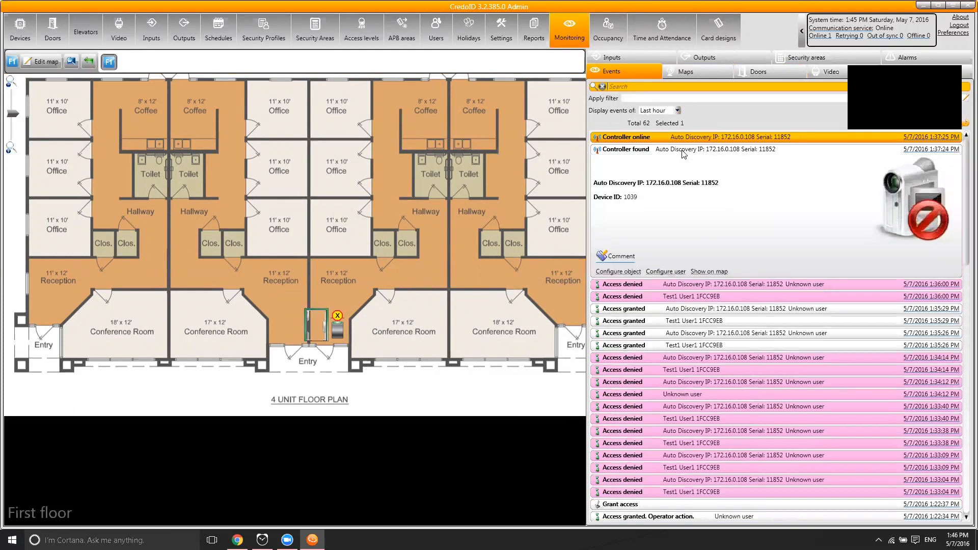
left_click(664, 170)
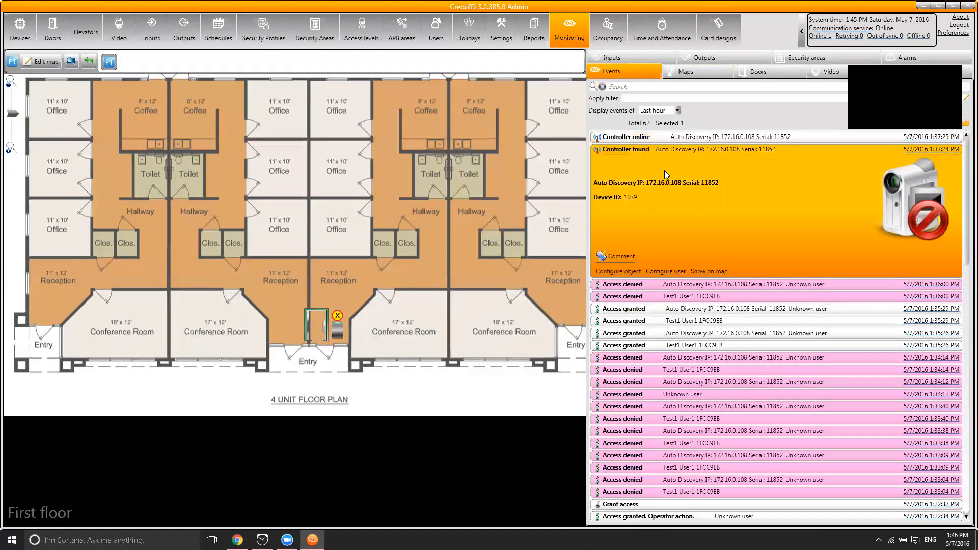
left_click(622, 138)
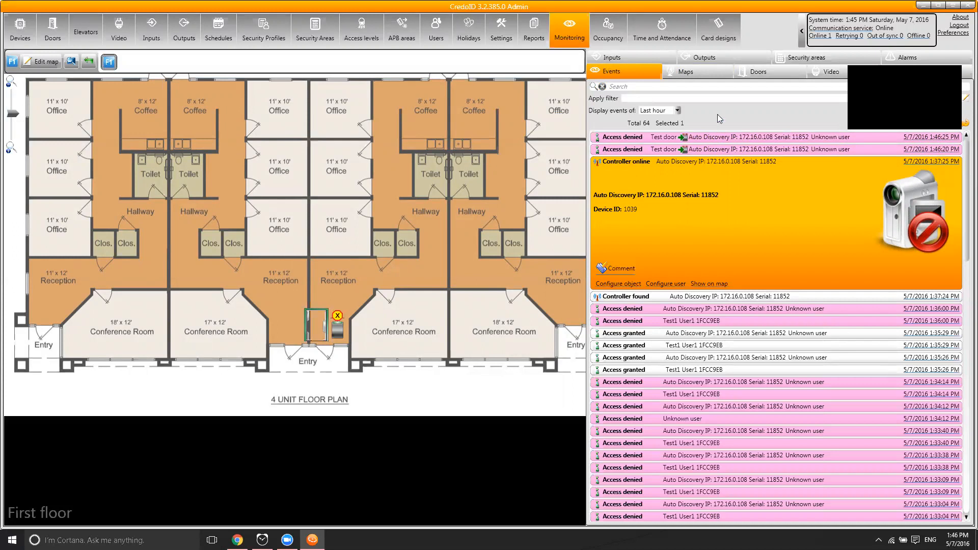
Expand the newest access denied event and grant access through Test door's reader on the First floor map
left_click(696, 138)
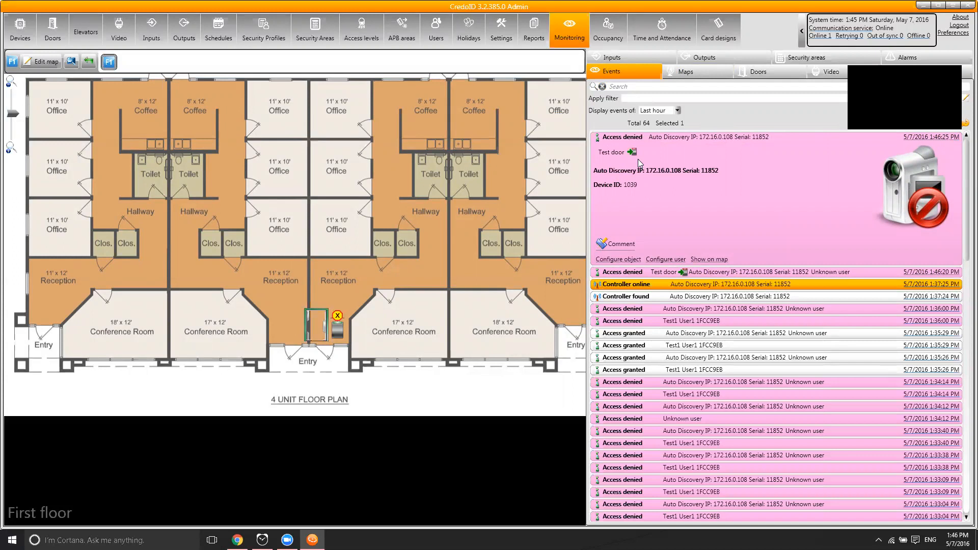
left_click(339, 328)
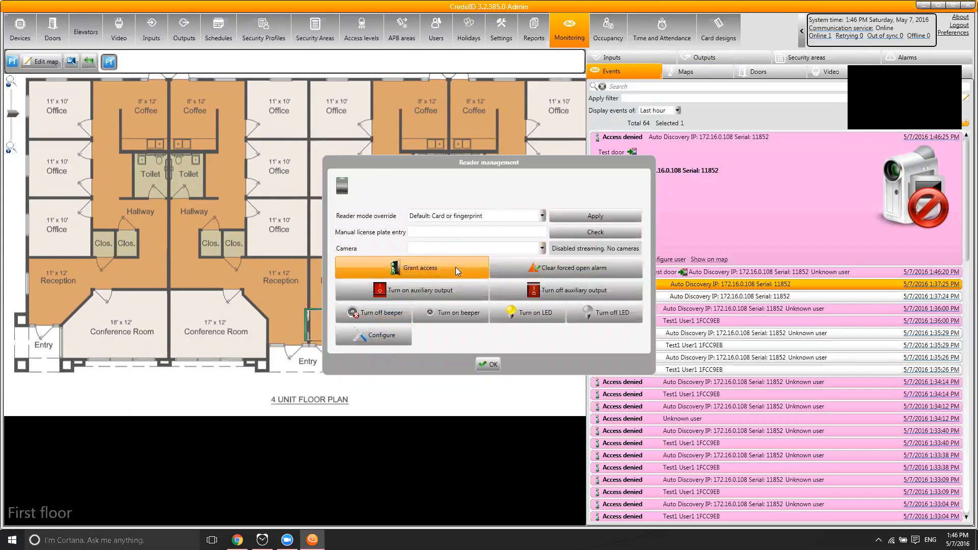
left_click(419, 269)
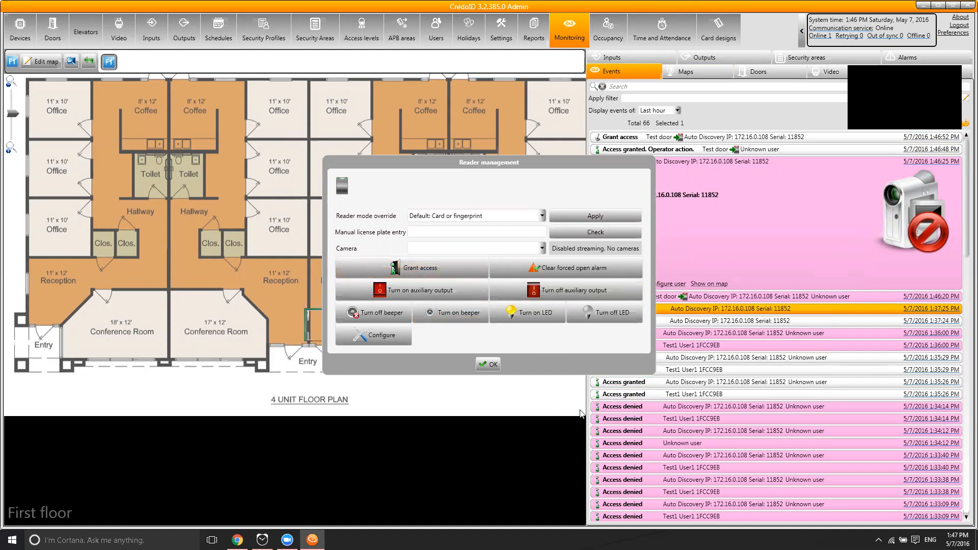
left_click(487, 364)
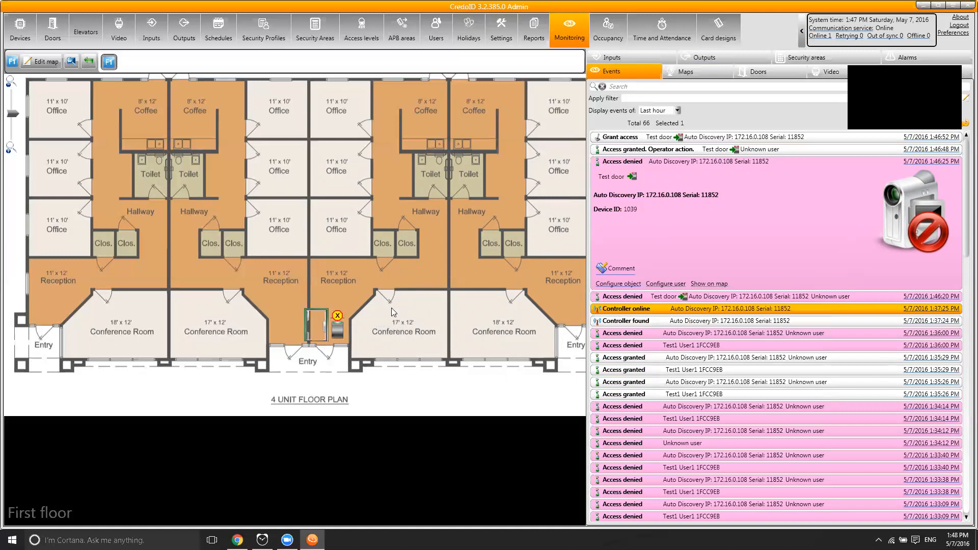
Create a new schedule named "Business hours"
left_click(234, 26)
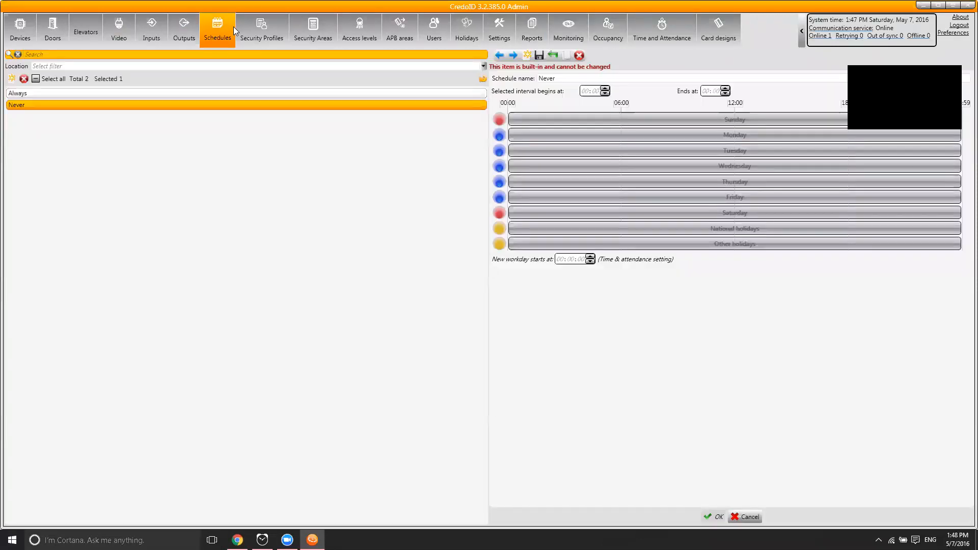
left_click(11, 79)
left_click(565, 70)
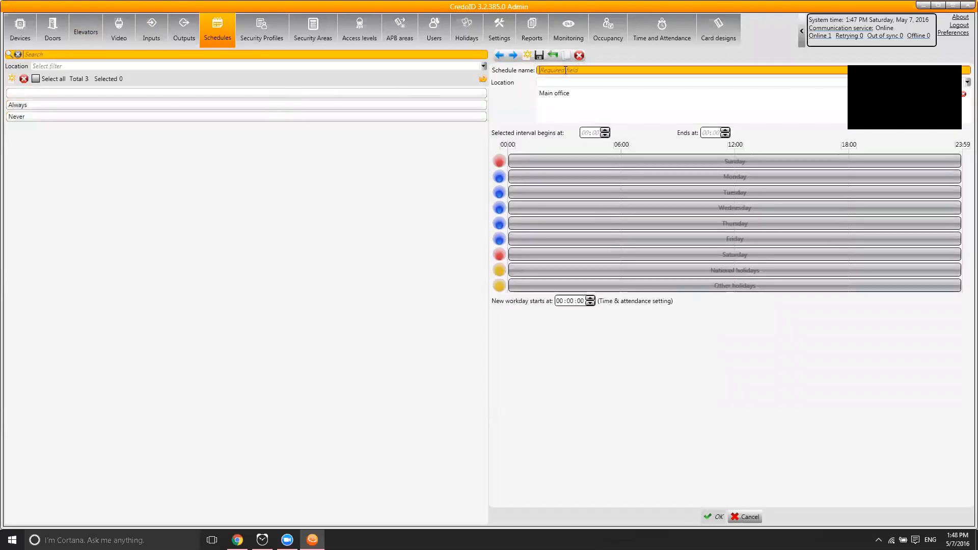
type("Business hours")
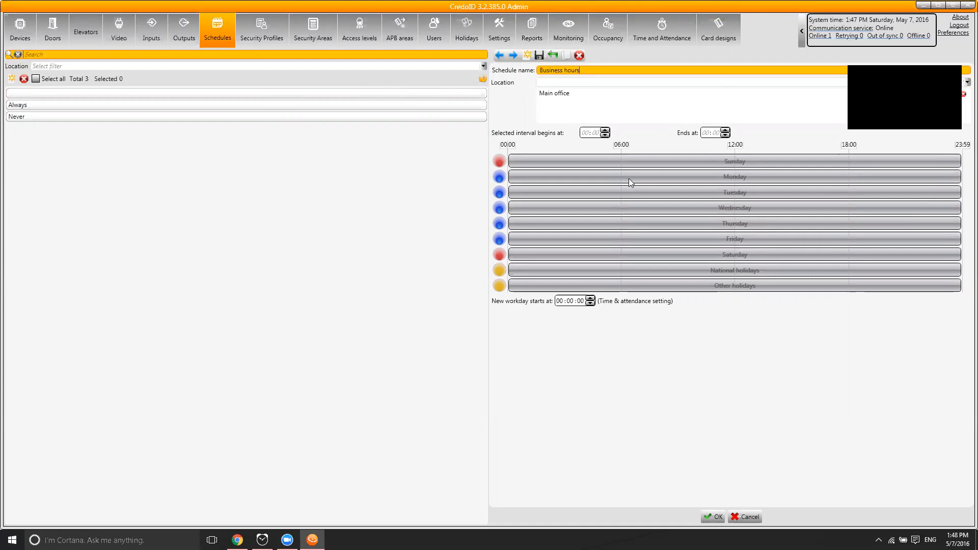
Draw time intervals for Monday through Saturday in the Business hours schedule and align them all to run from about 05:55 to 18:00
left_click_drag(647, 178, 815, 179)
left_click_drag(683, 193, 835, 194)
left_click_drag(701, 208, 808, 208)
mouse_move(701, 223)
left_mouse_down()
mouse_move(824, 224)
mouse_move(745, 239)
left_mouse_up()
left_click_drag(843, 233, 843, 238)
left_click_drag(688, 255, 879, 255)
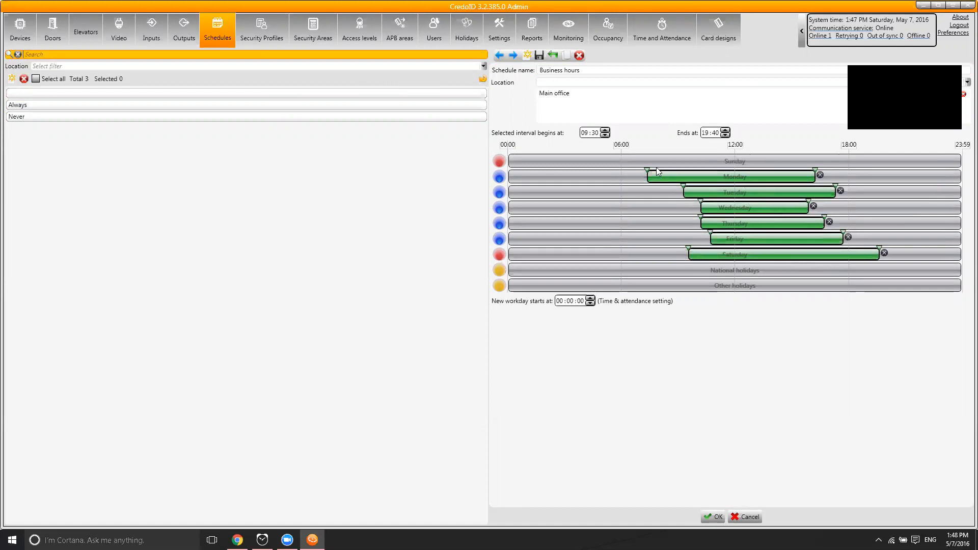
left_click_drag(637, 169, 621, 169)
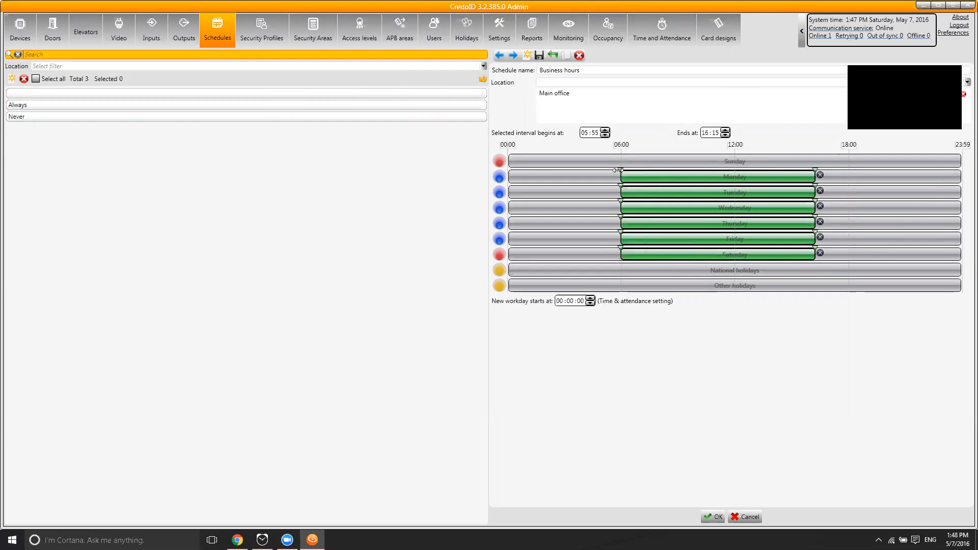
left_click_drag(812, 169, 848, 169)
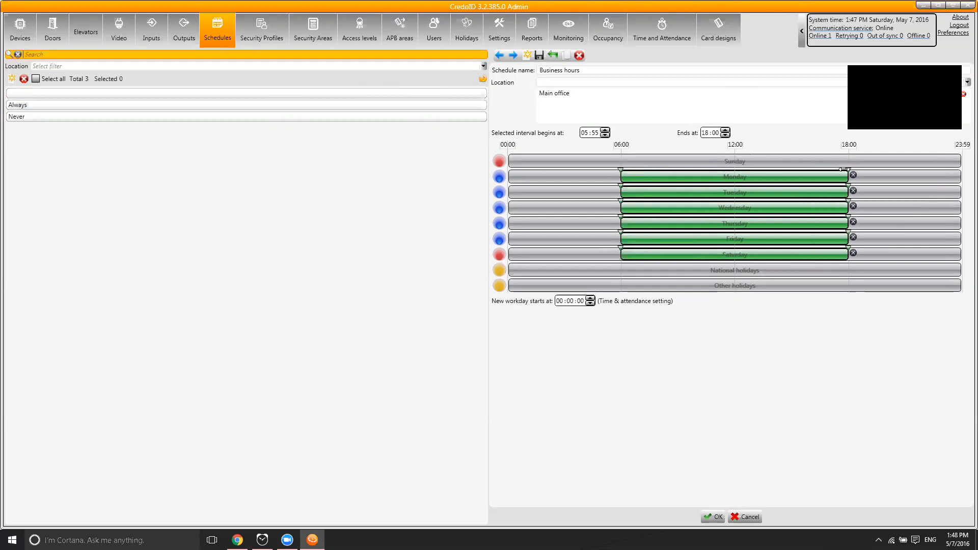
Set the start time of the Monday through Saturday intervals to 06:00 and save the Business hours schedule
double_click(604, 131)
double_click(604, 135)
left_click(605, 134)
left_click(604, 135)
left_click(605, 135)
left_click(604, 135)
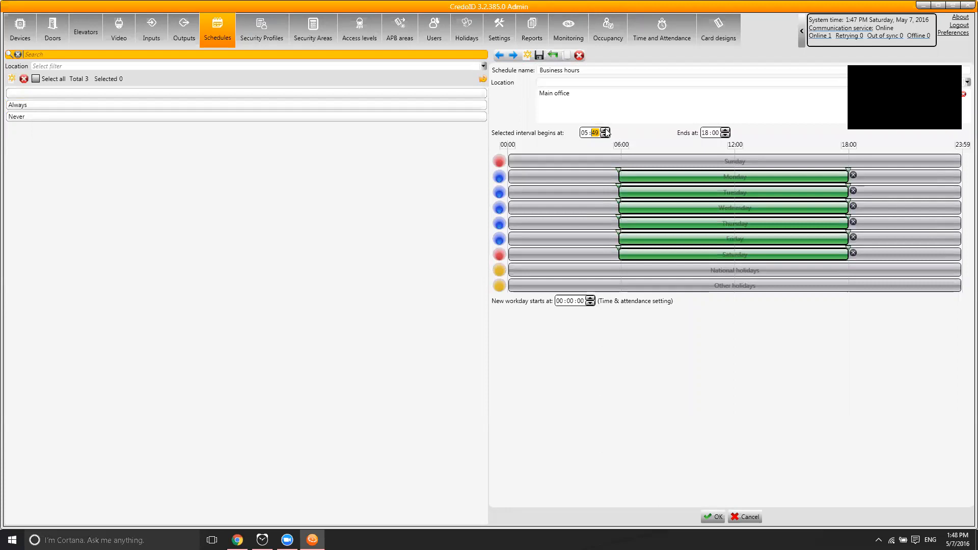
left_click(605, 130)
left_click(605, 131)
left_click(605, 131)
left_click(605, 131)
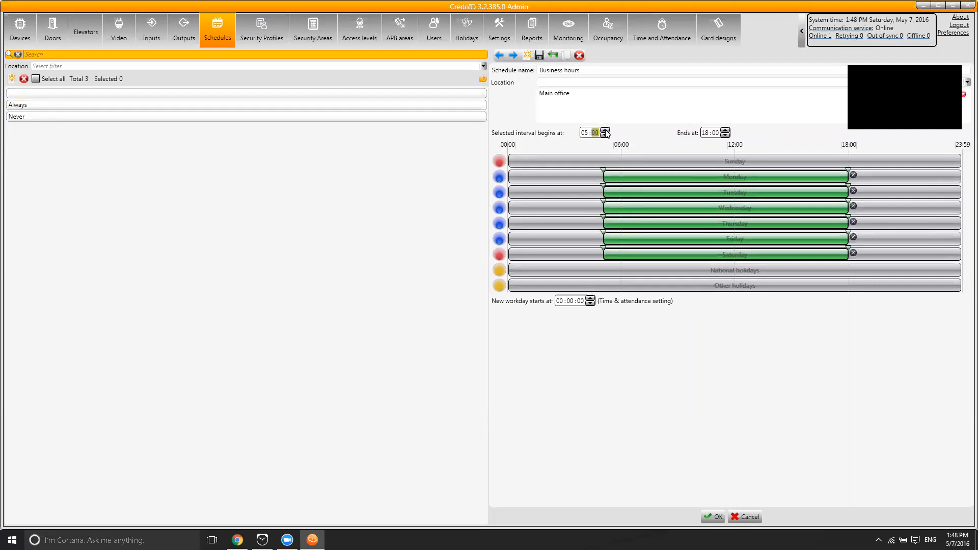
left_click(585, 133)
left_click(605, 131)
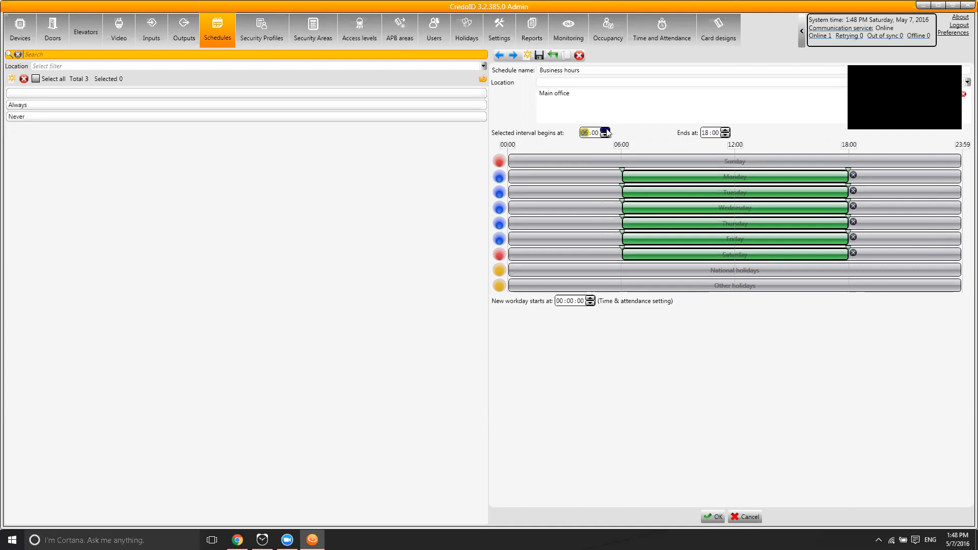
left_click(706, 519)
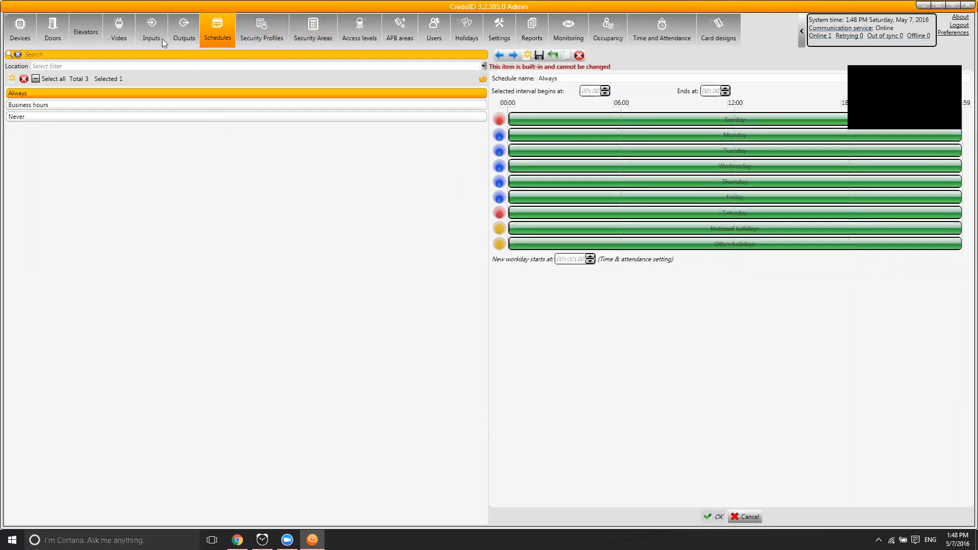
Create a new access level named "Employees common areas @ business hours"
left_click(317, 42)
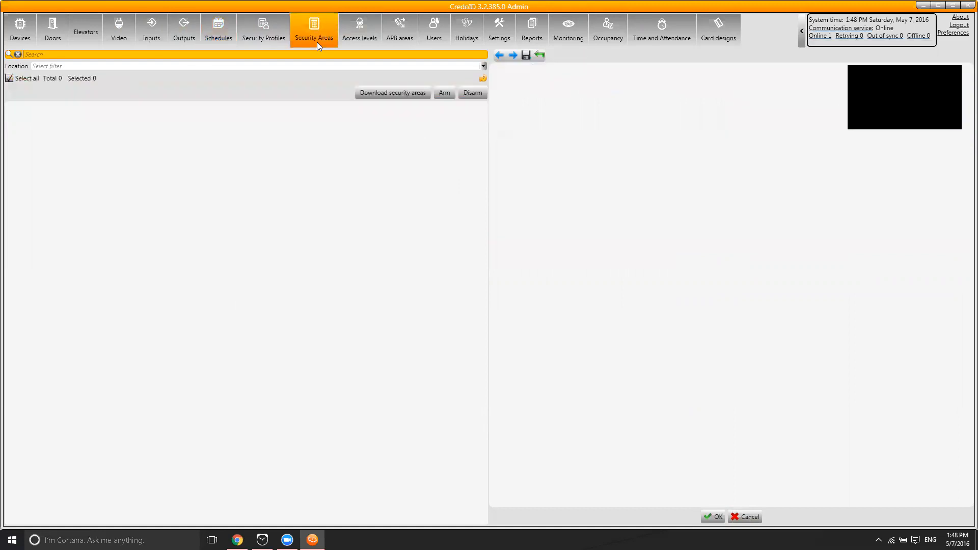
left_click(359, 39)
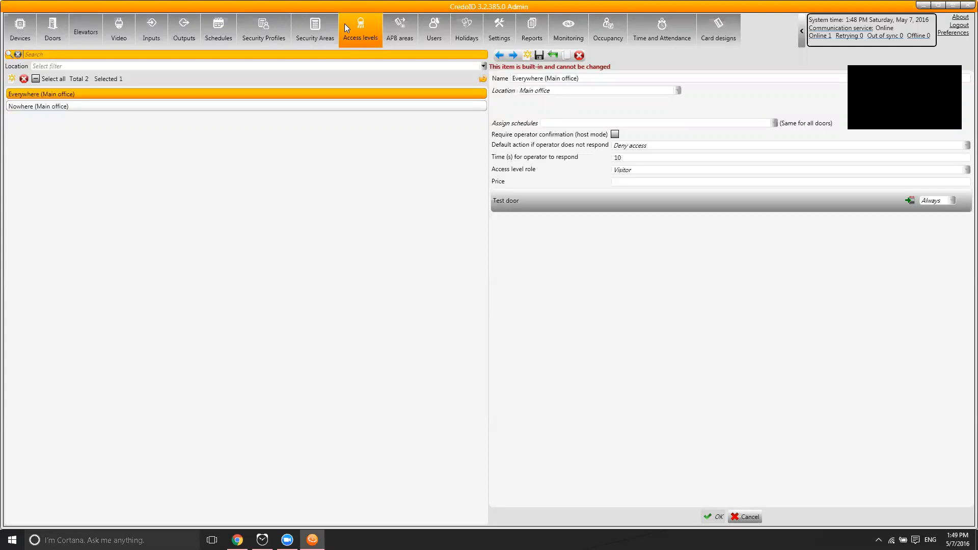
left_click(10, 78)
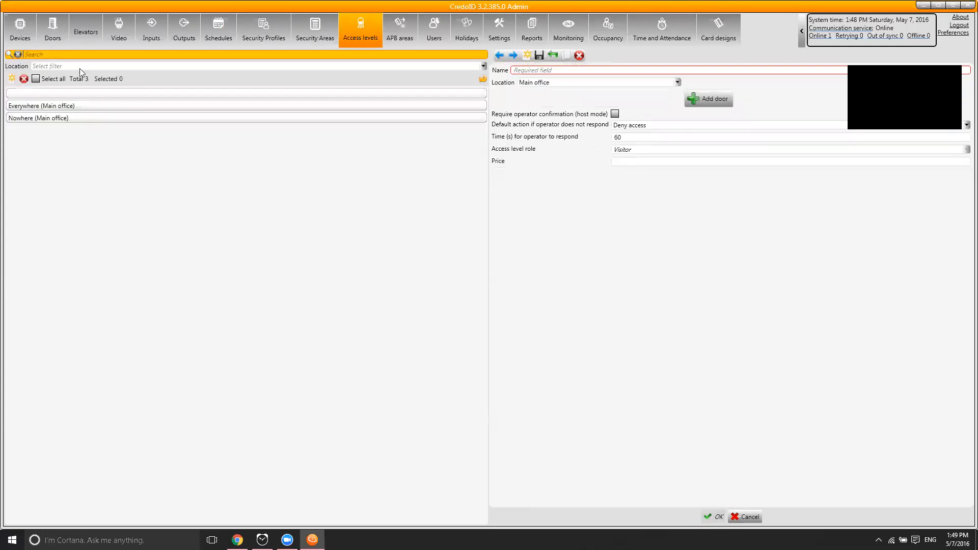
left_click(548, 70)
type("Employees")
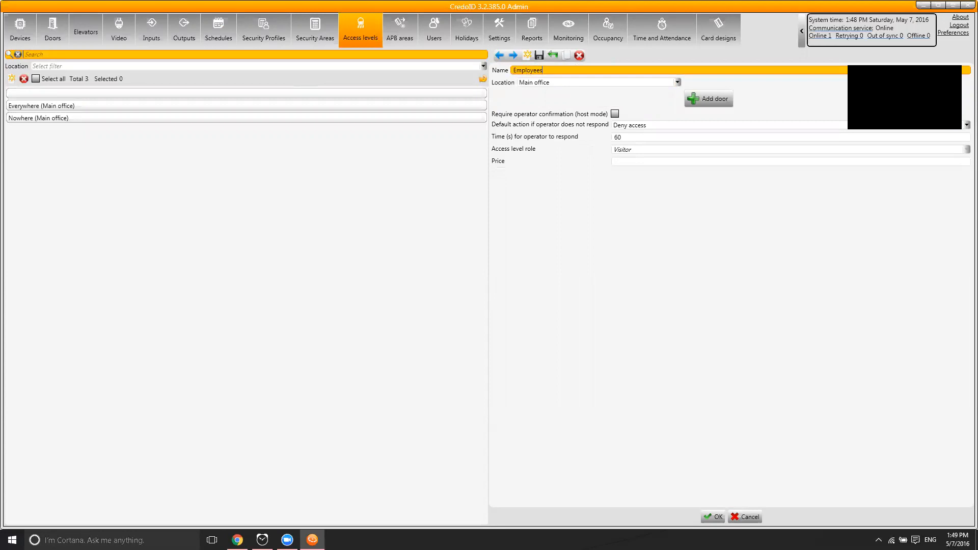
type(" common areas @ business hours")
Add Test door to the access level with the Business hours schedule and save it
left_click(704, 105)
left_click(542, 192)
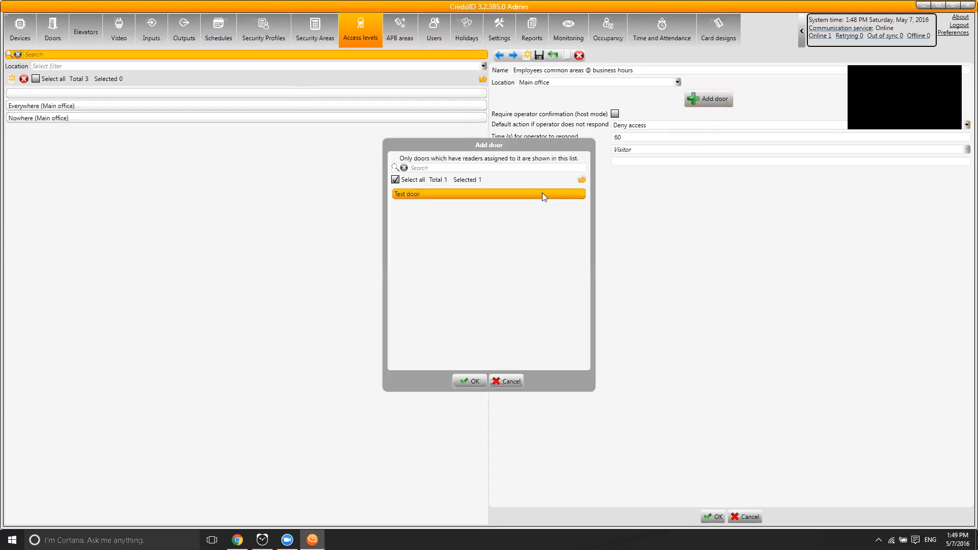
left_click(469, 381)
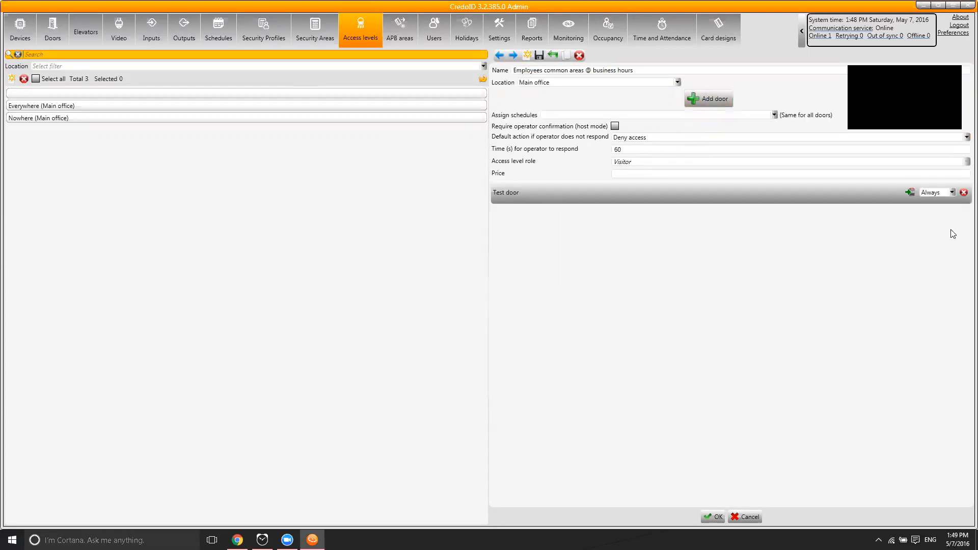
left_click(937, 195)
left_click(930, 211)
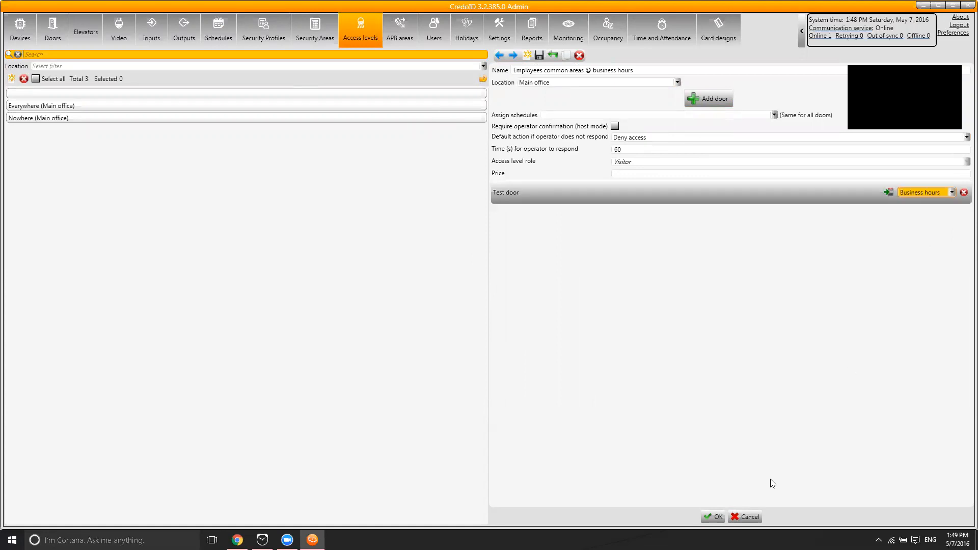
left_click(712, 516)
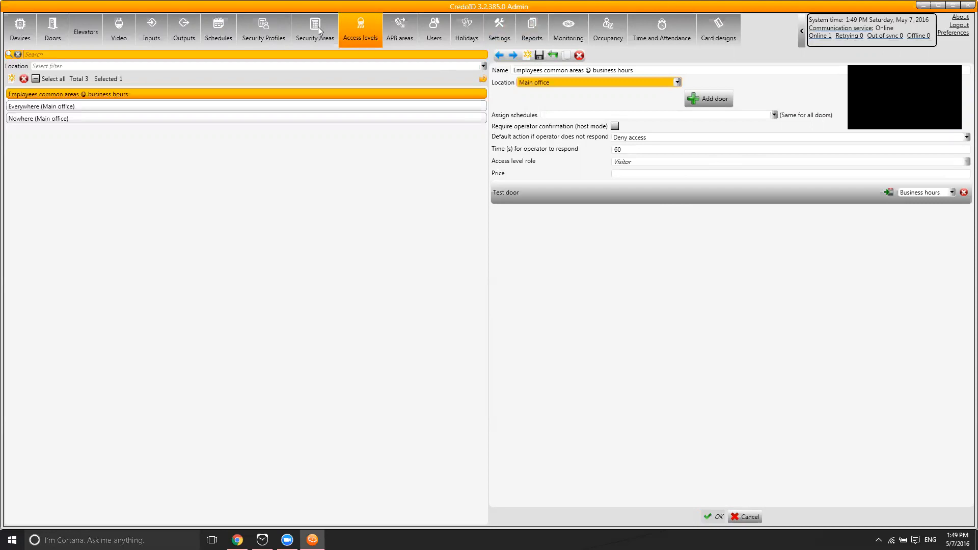
Search the users for "ADF" and review the matching user's employee and identification details
left_click(445, 21)
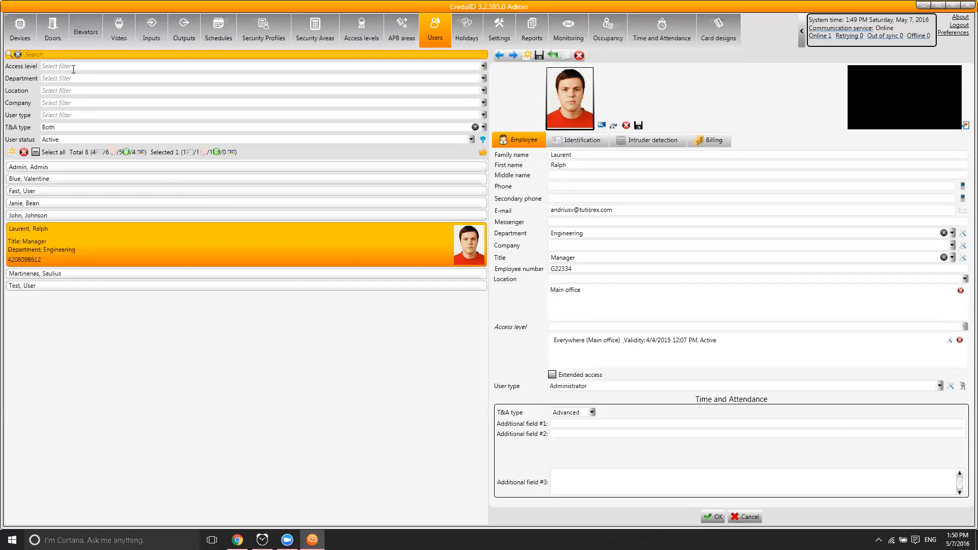
type("ADF")
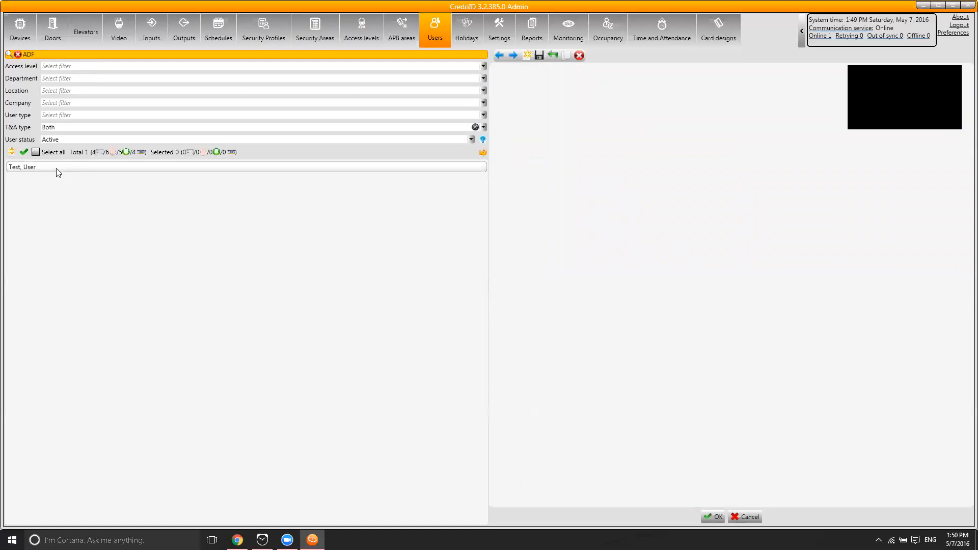
left_click(58, 170)
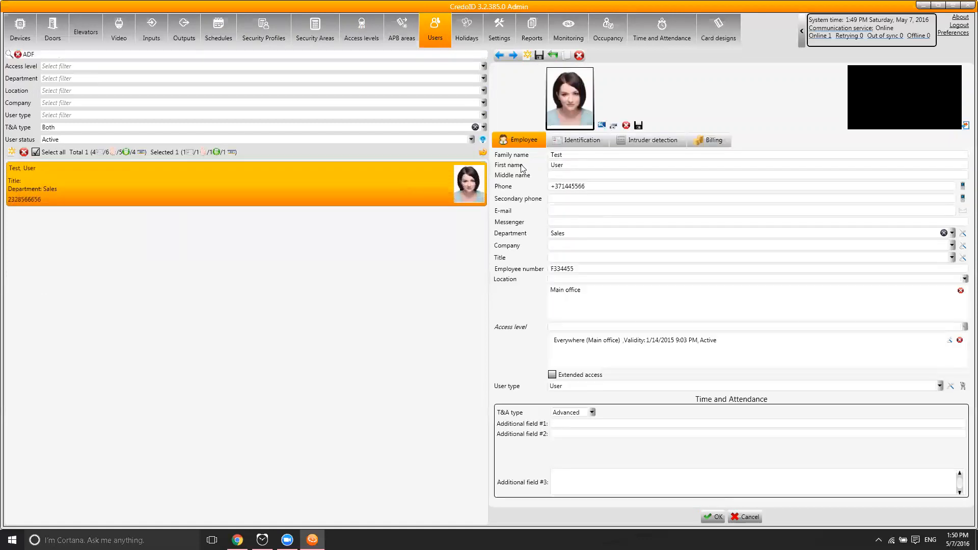
left_click(567, 141)
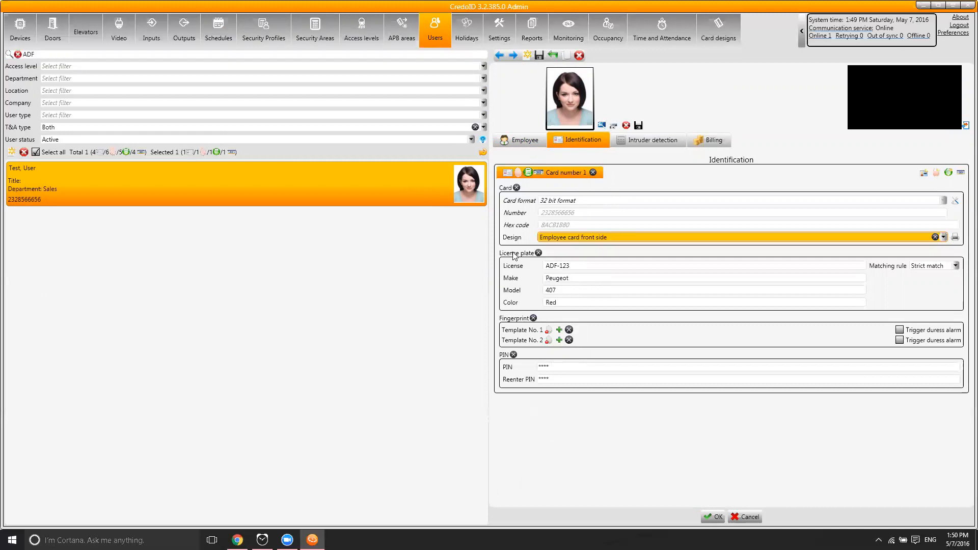
left_click(527, 140)
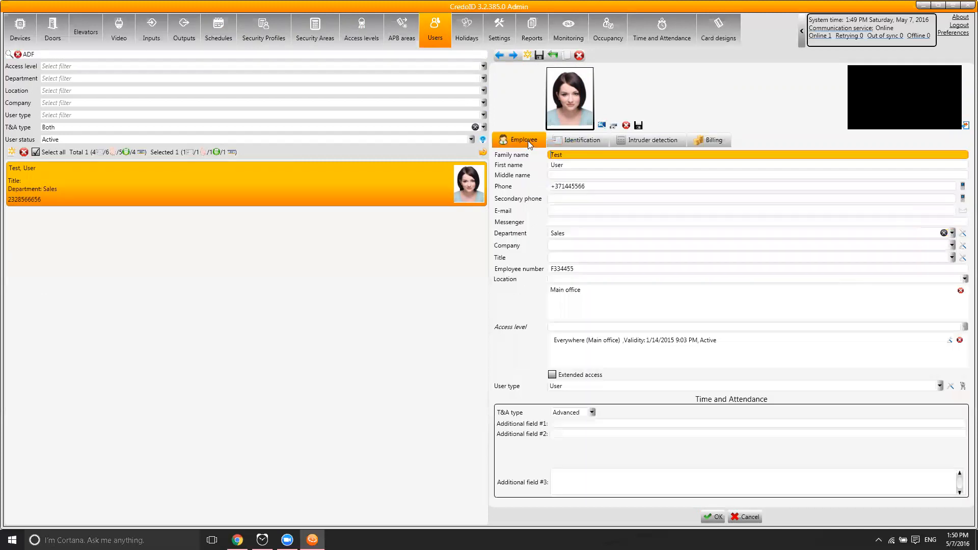
Draft the SMS "Hey lady, you left the lights on!" to the selected user's phone and discard it
left_click(962, 186)
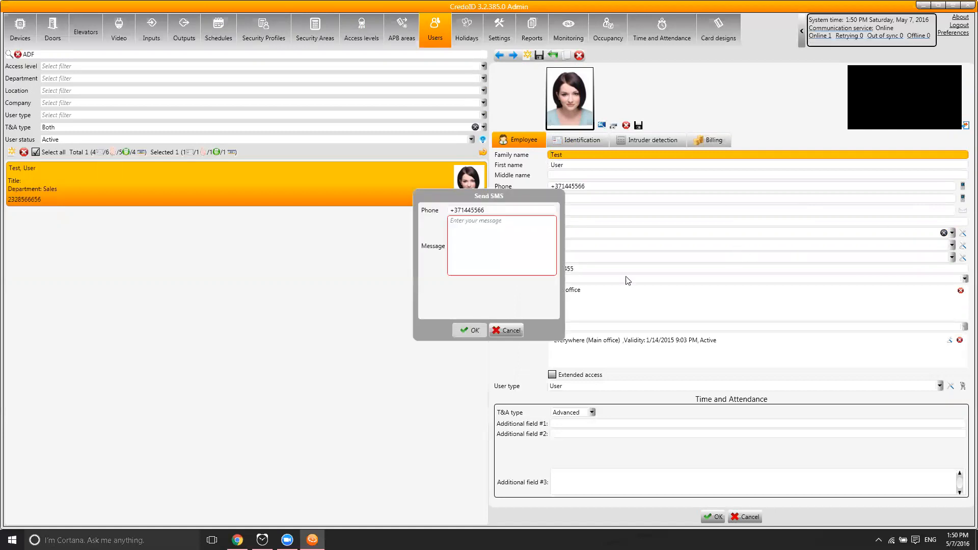
left_click(510, 248)
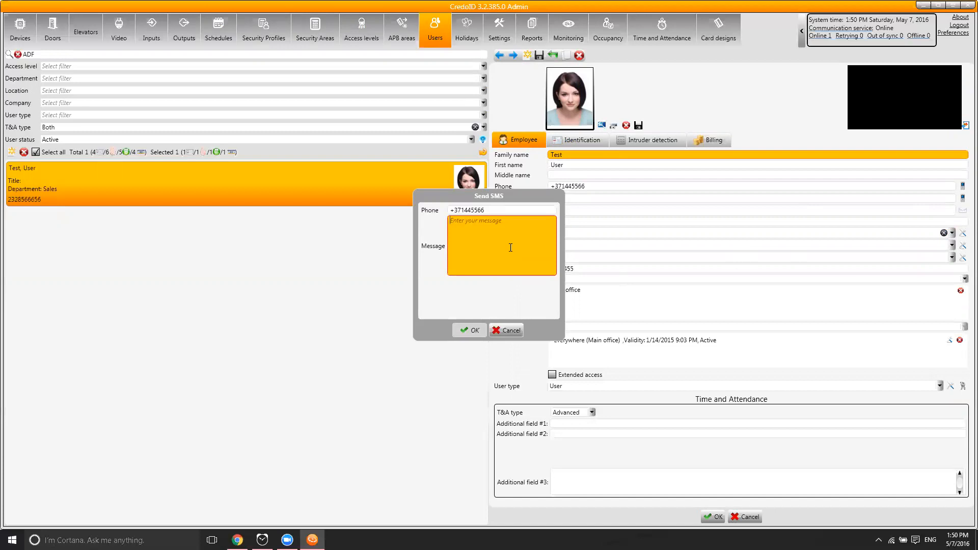
type("Hey l")
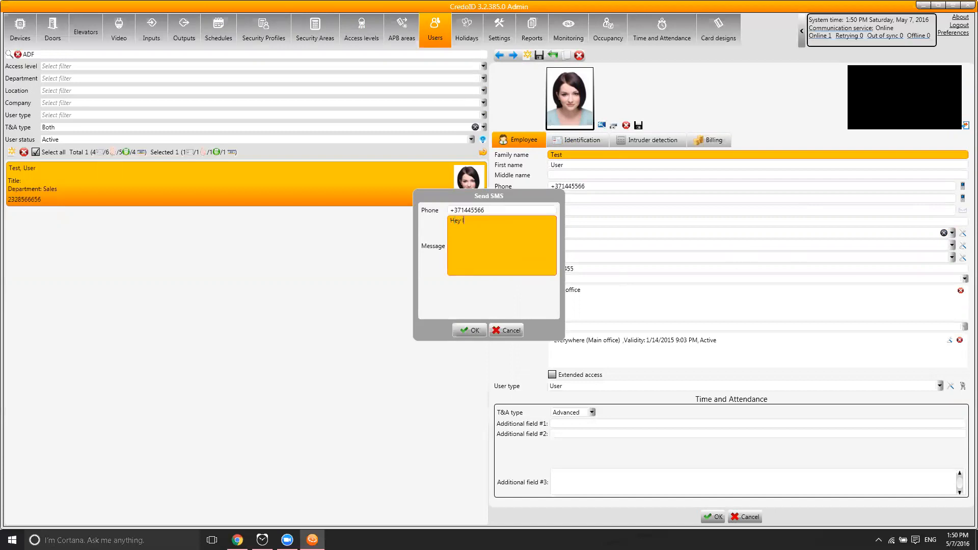
type("ady, you left the lights on!")
left_click(506, 331)
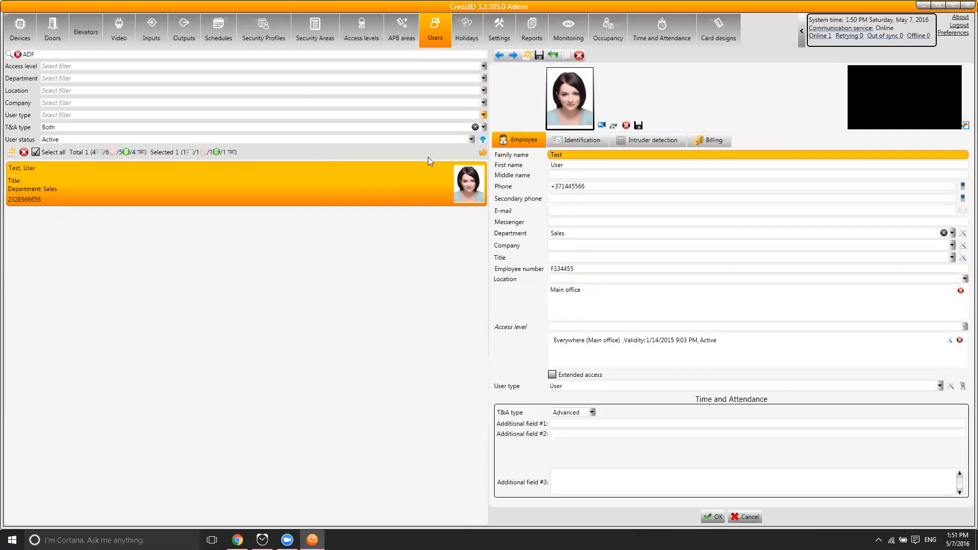
Clear the user search and create a new user, entering the family name and first name
left_click(18, 54)
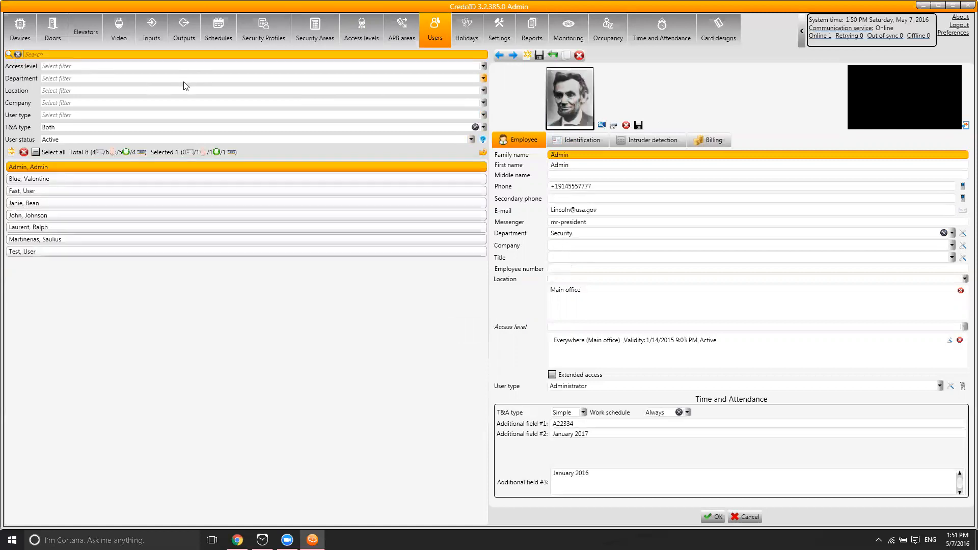
left_click(12, 152)
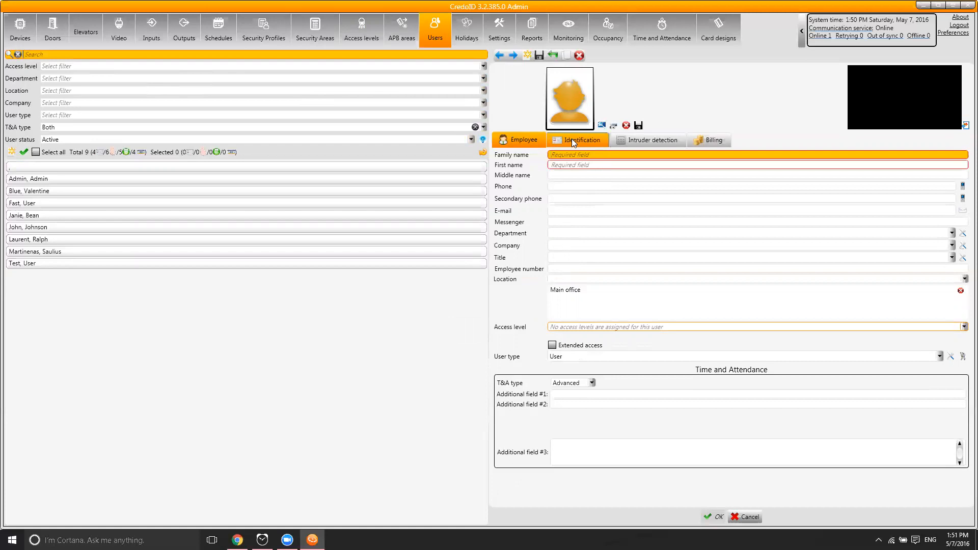
type("Test1")
key("Tab")
type("Us")
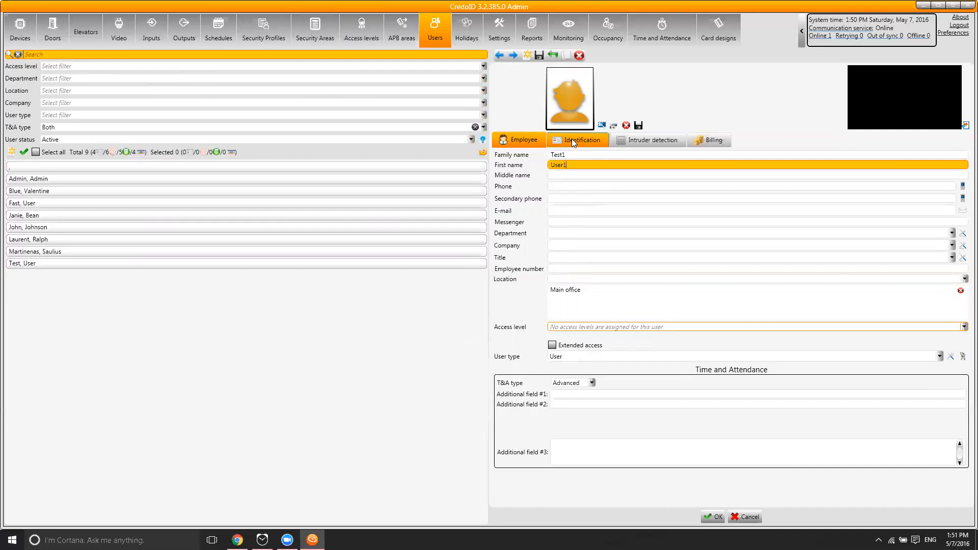
Set batman.png as the new user's photo and assign the access level "Employees common areas @ business hours"
left_click(601, 126)
left_click(213, 115)
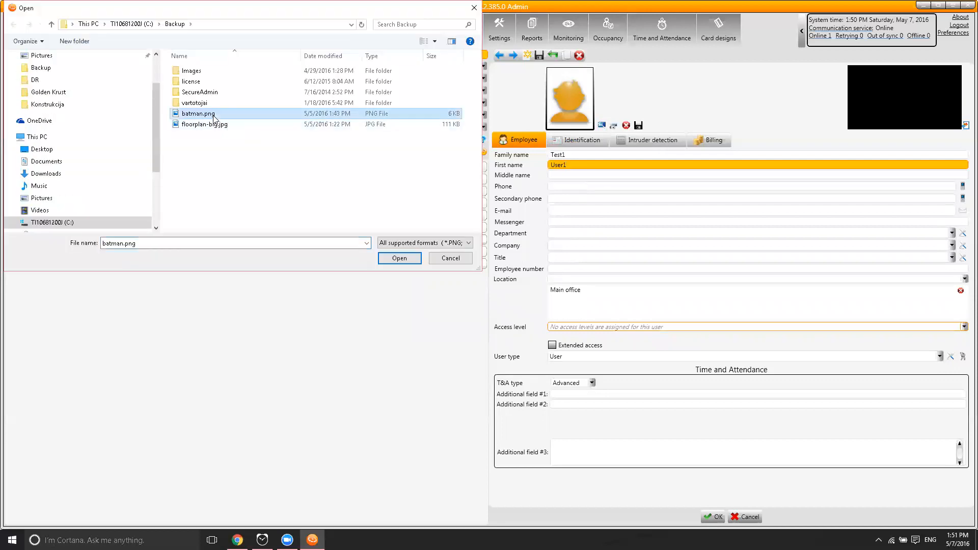
double_click(213, 116)
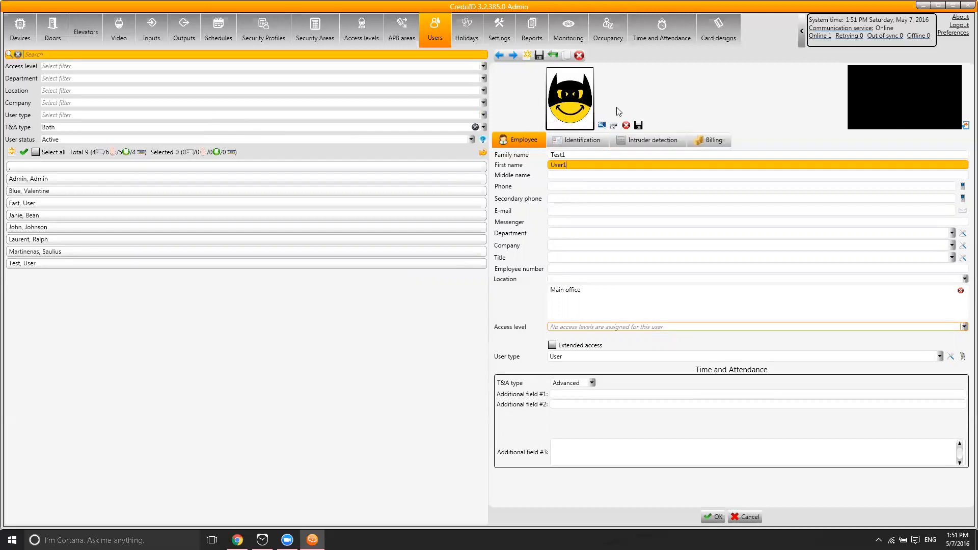
left_click(565, 325)
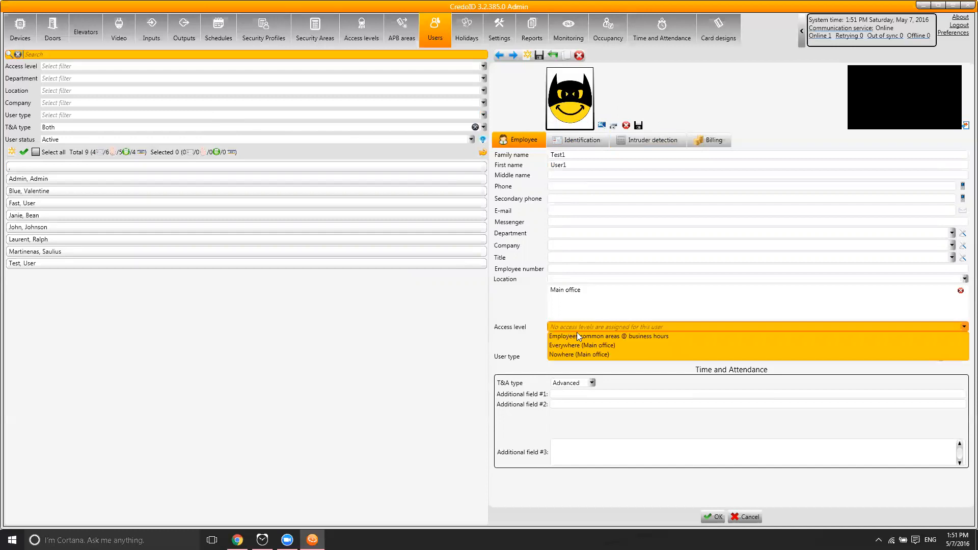
left_click(579, 337)
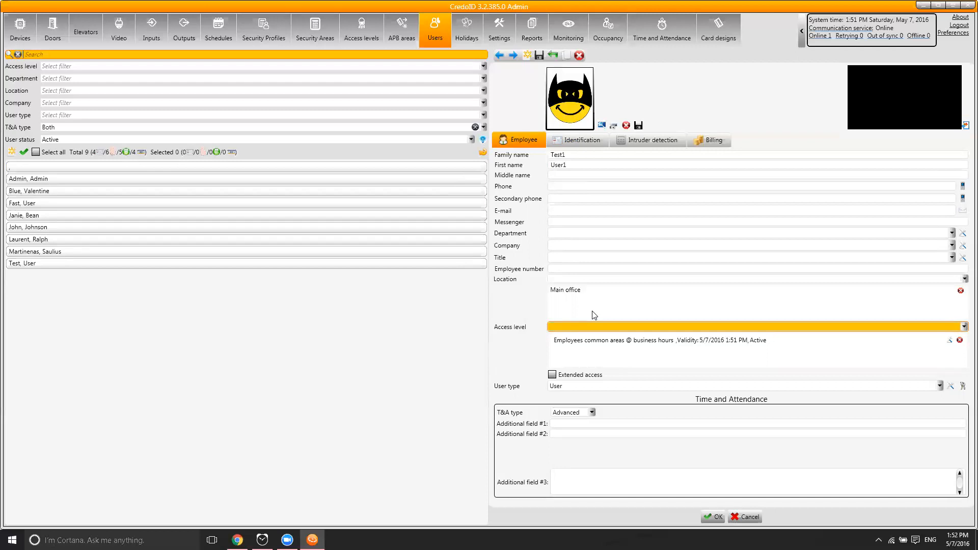
Add license plate, PIN, fingerprint and card identification to the new user, entering "Sss" as the license
left_click(581, 139)
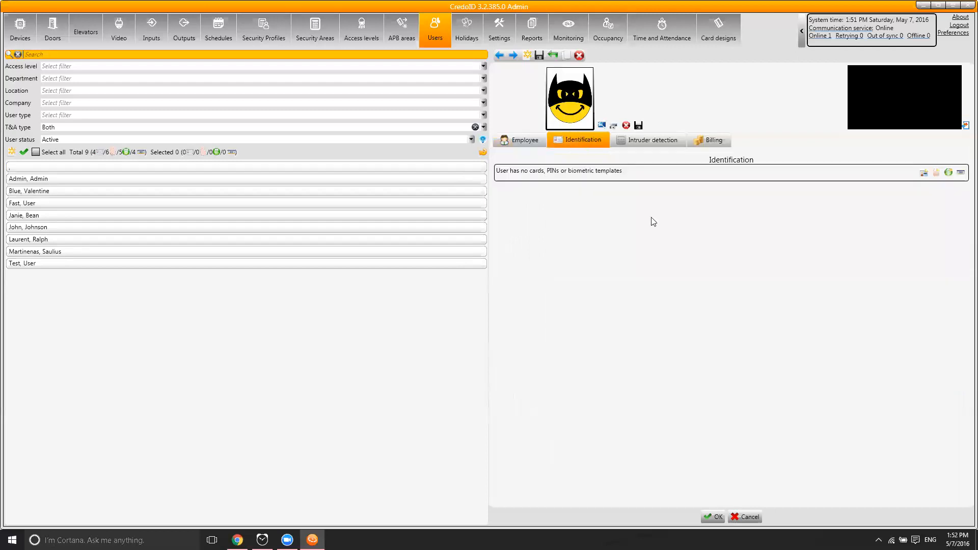
left_click(960, 173)
left_click(827, 187)
type("Sss")
left_click(936, 173)
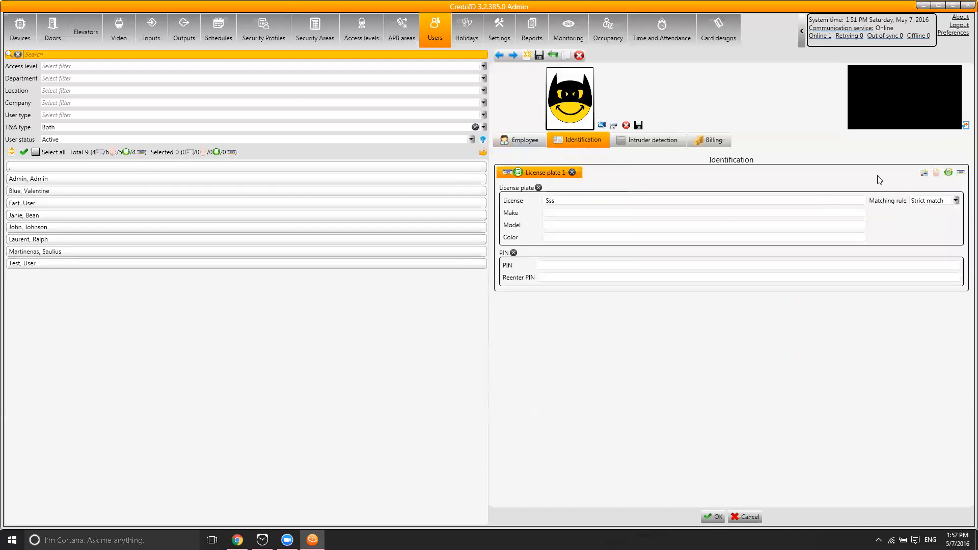
left_click(936, 173)
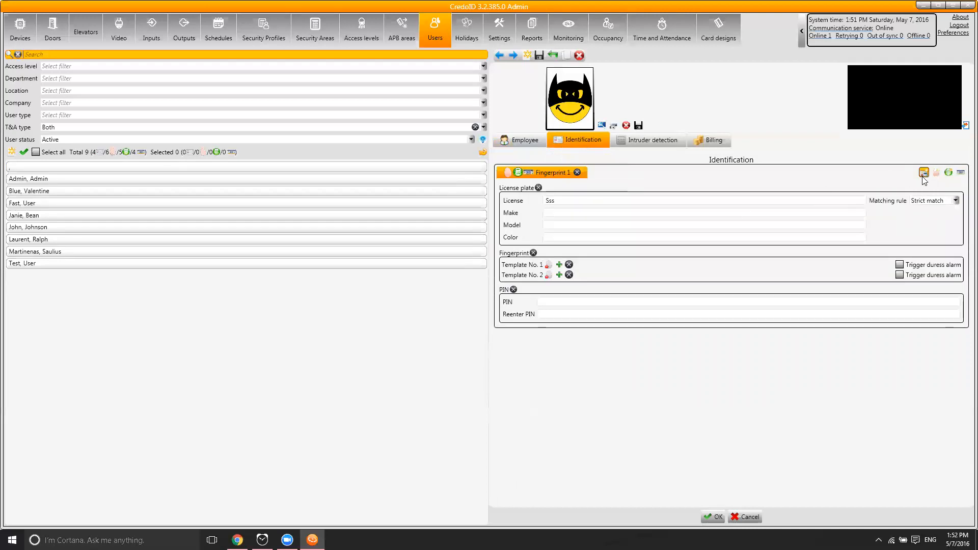
left_click(924, 173)
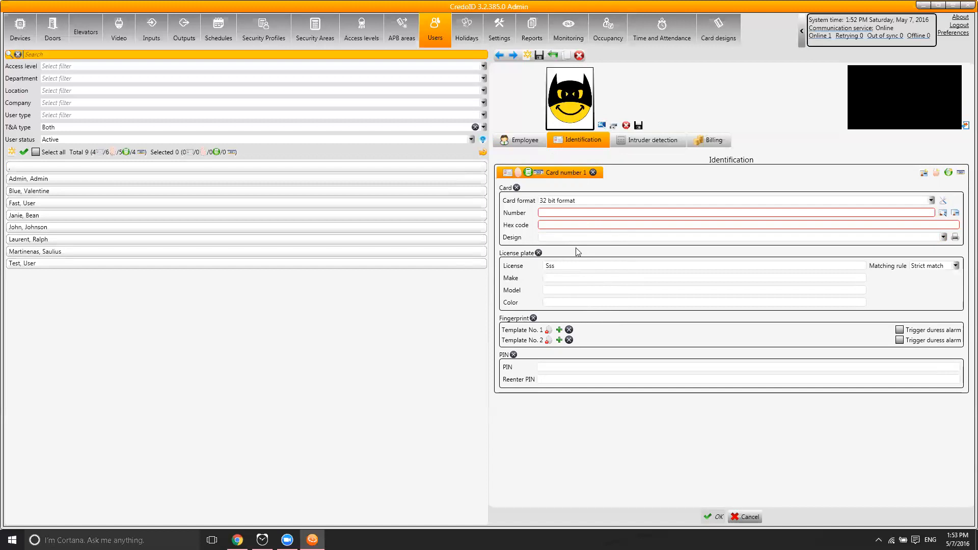
Remove the license plate, PIN and fingerprint from the new user's identification, leaving the 32 bit format card
left_click(538, 253)
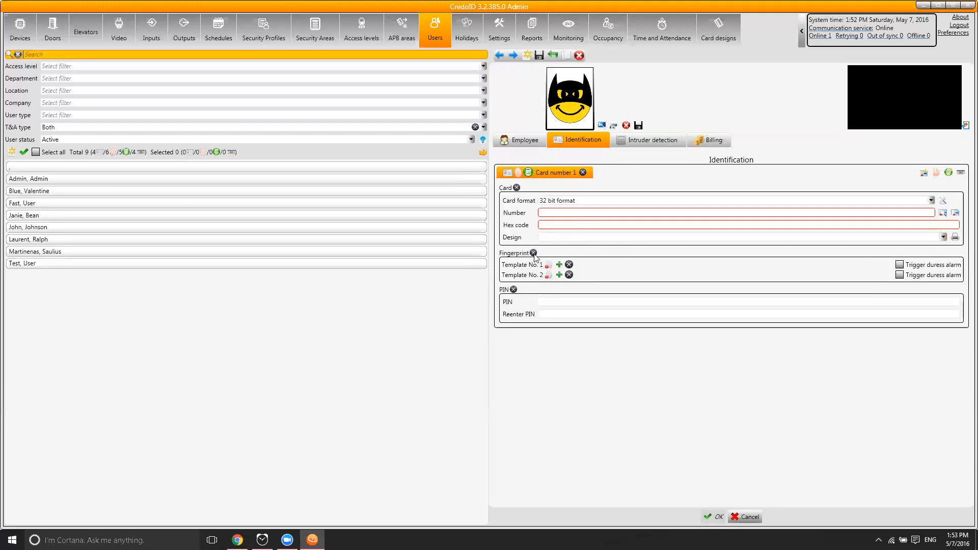
left_click(514, 289)
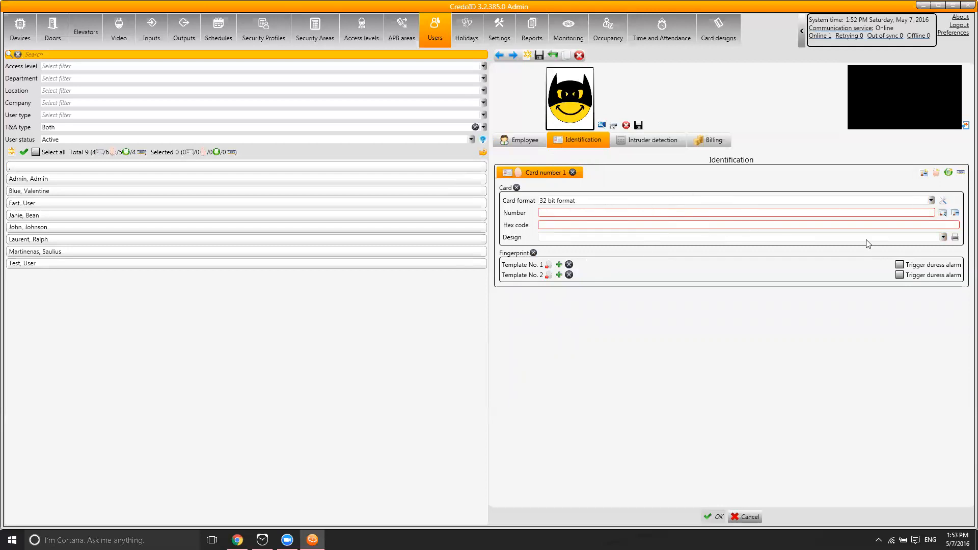
left_click(533, 253)
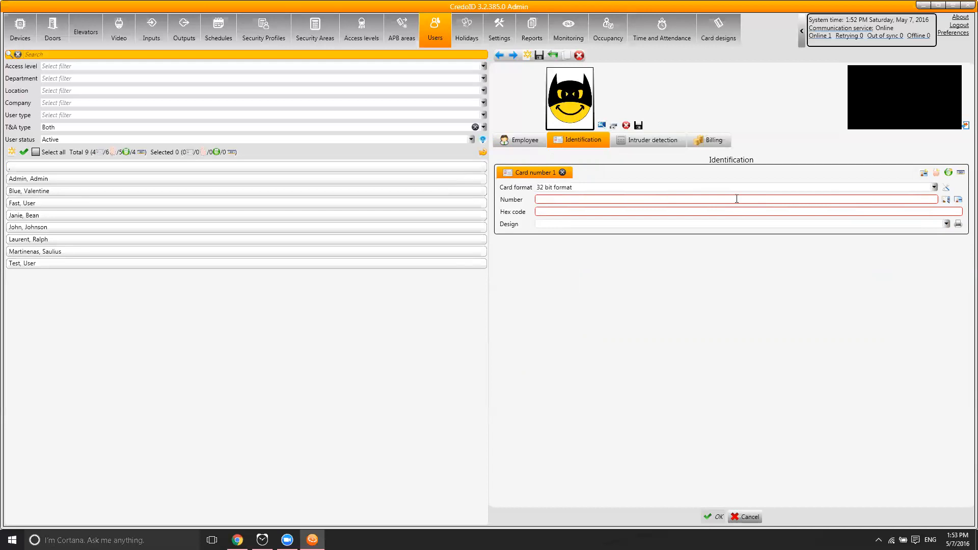
Check the unused cards without picking one, and capture the new user's card number from a reader
left_click(956, 199)
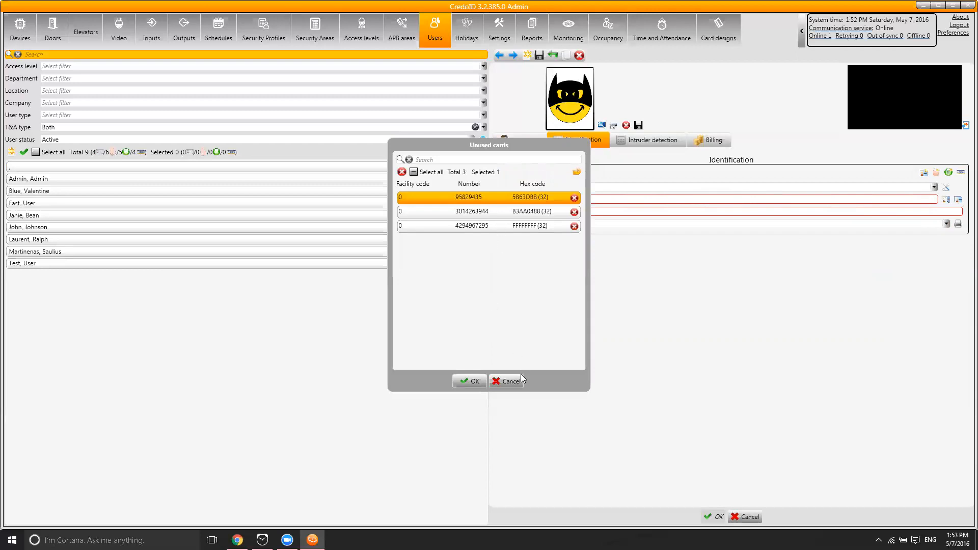
left_click(509, 381)
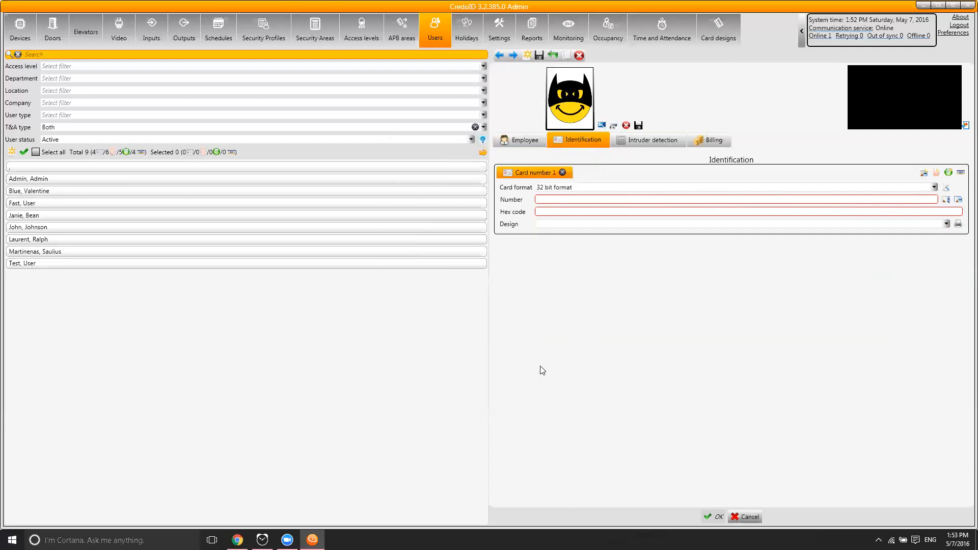
left_click(945, 199)
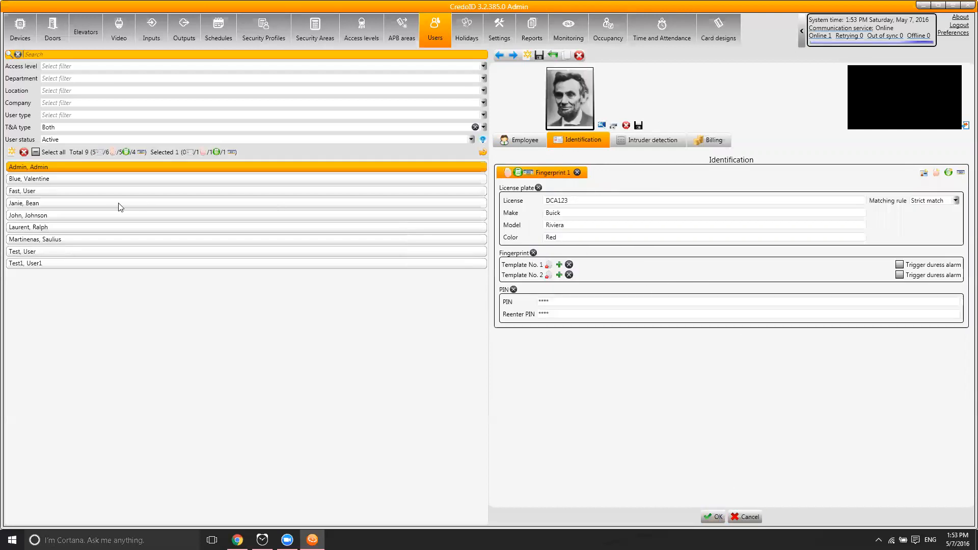
Add a fingerprint to the new user's card, scan Template No. 1 with the Exit reader at Test door and save the user
left_click(100, 265)
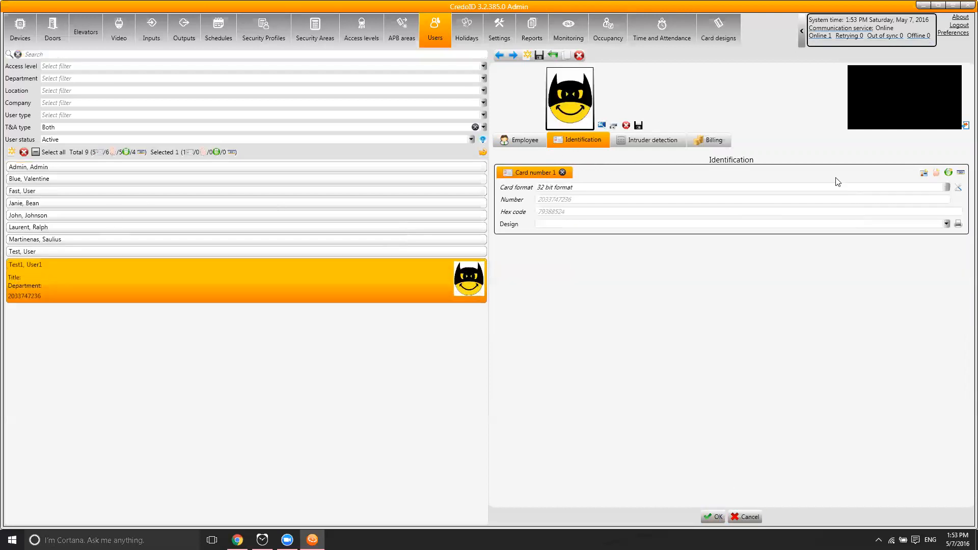
left_click(936, 173)
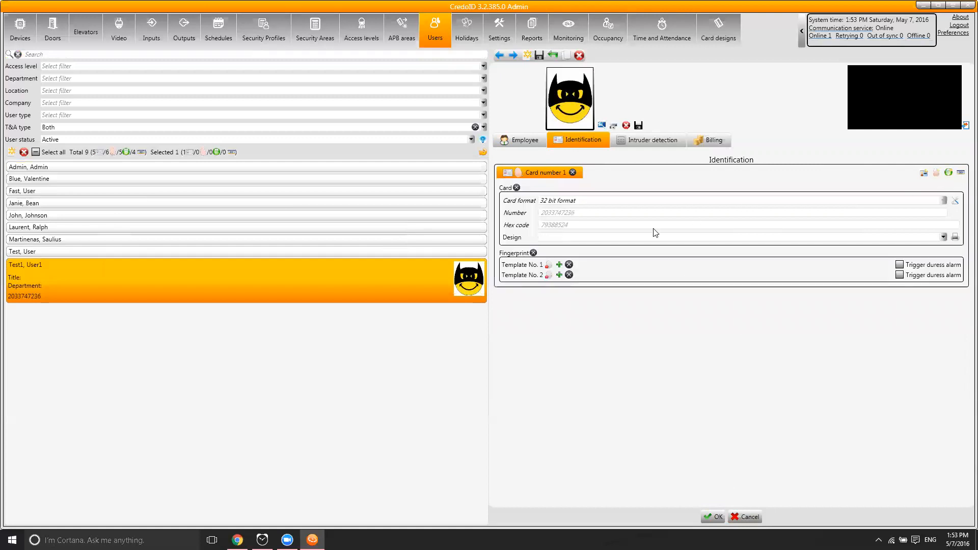
left_click(559, 265)
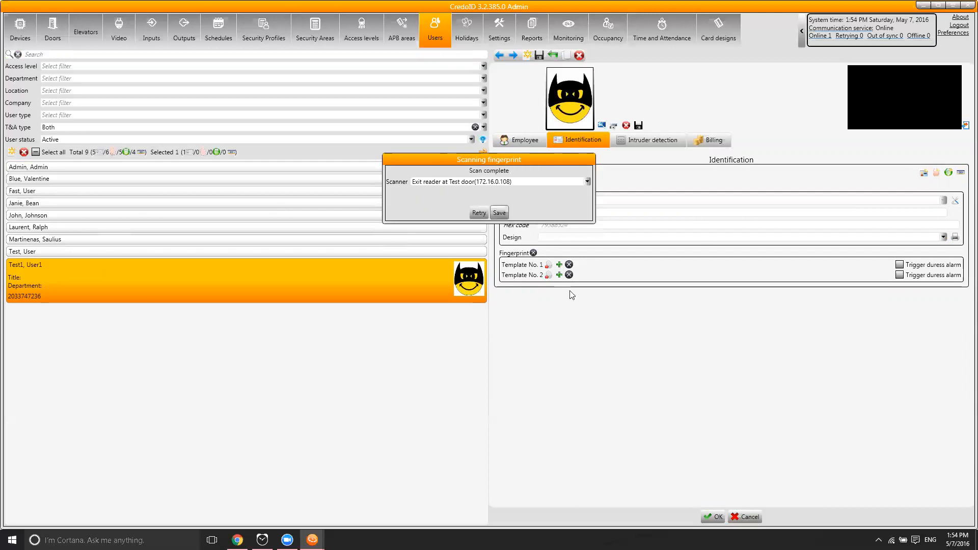
left_click(499, 212)
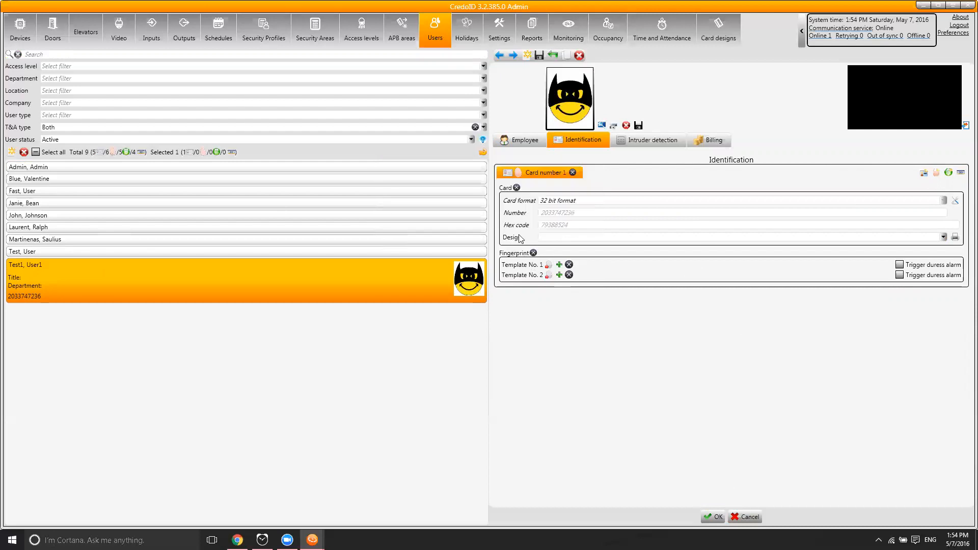
left_click(718, 512)
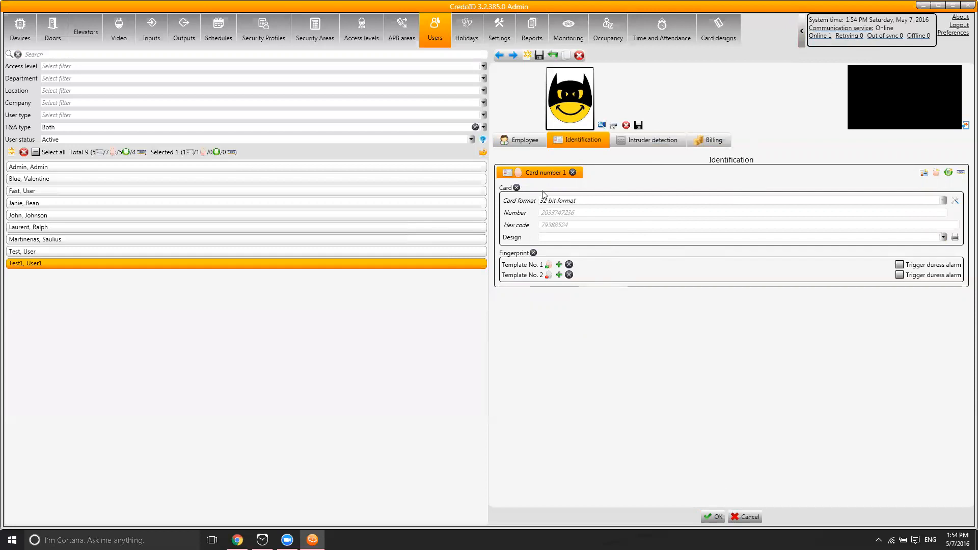
Examine the details of the latest denied and granted access events at Test door in event monitoring
left_click(569, 37)
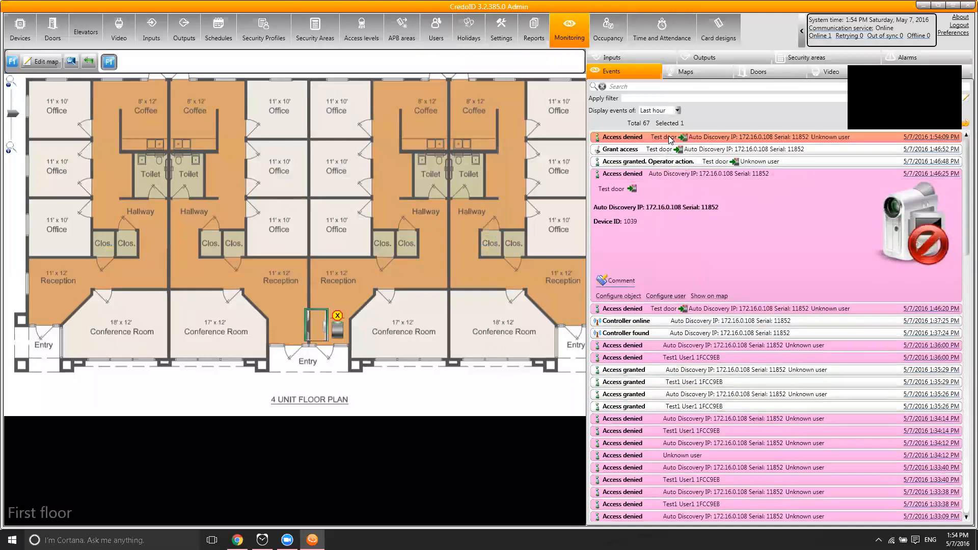
left_click(667, 135)
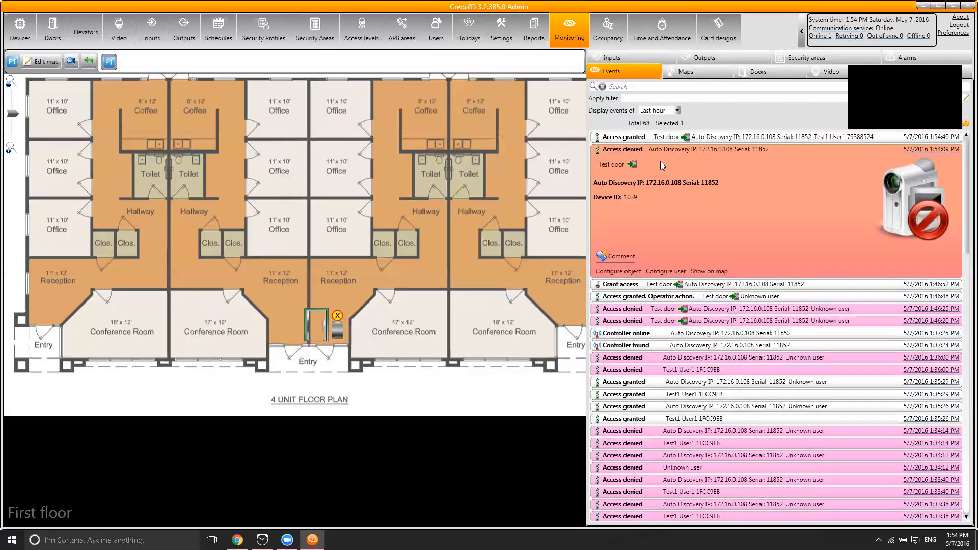
left_click(668, 139)
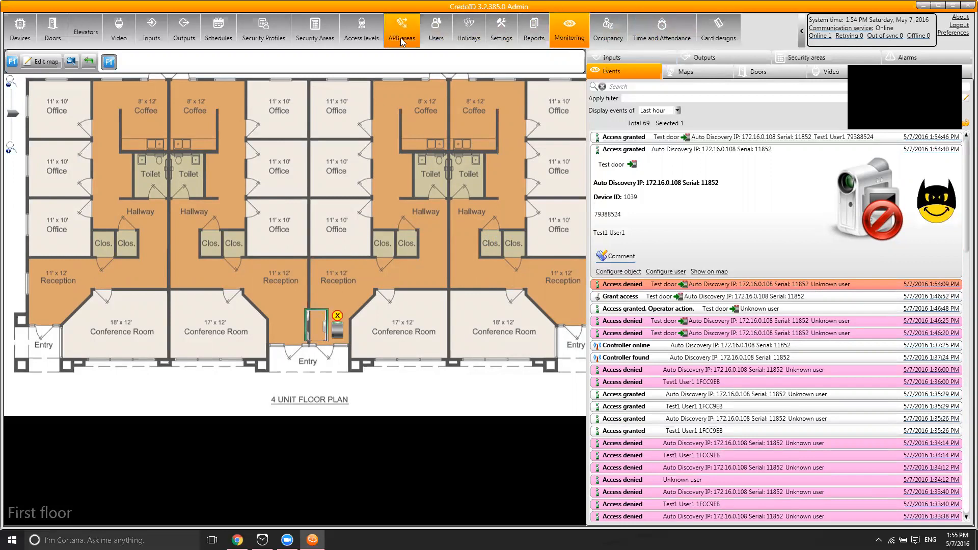
Add Card number to the event report's fields and export the report to "event report for today.xlsx", replacing the existing file
left_click(533, 33)
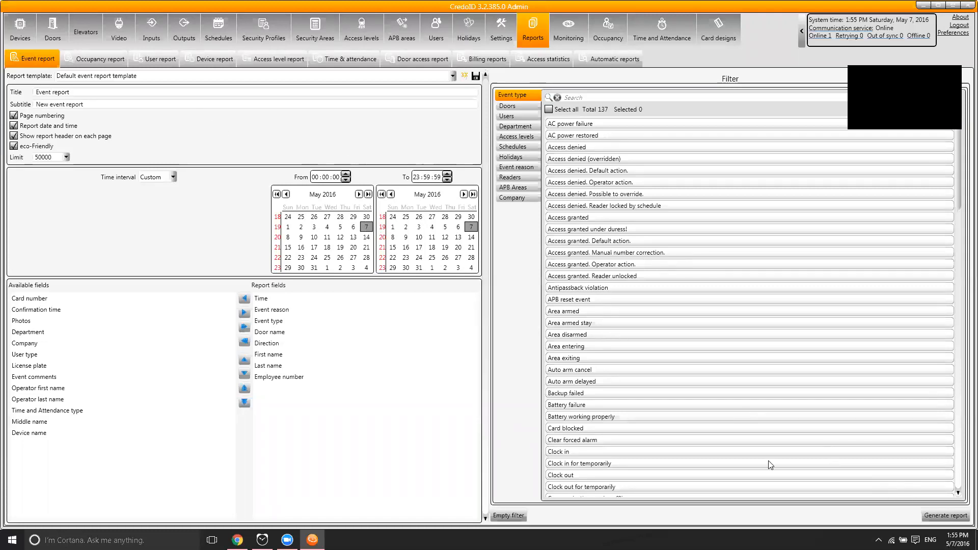
left_click(37, 299)
left_click(242, 311)
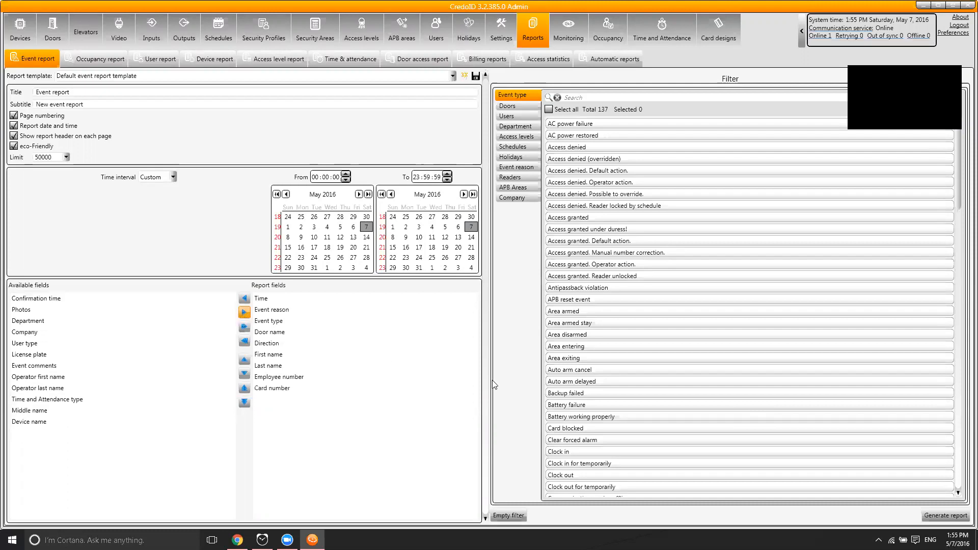
left_click(932, 514)
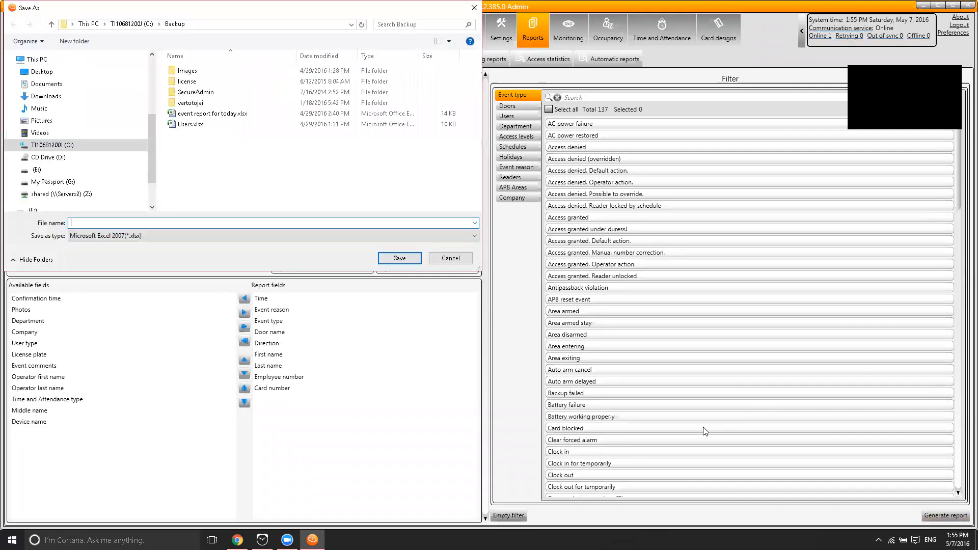
left_click(227, 118)
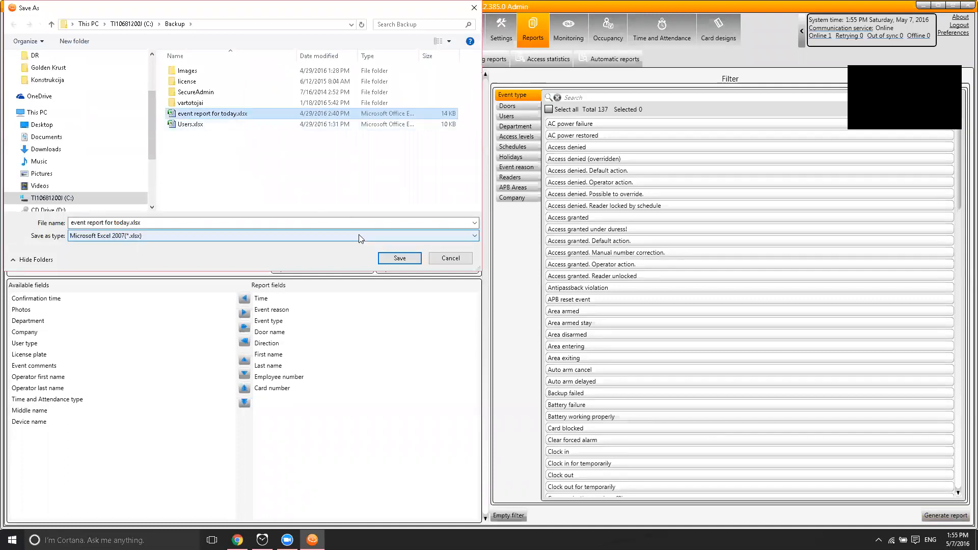
left_click(401, 259)
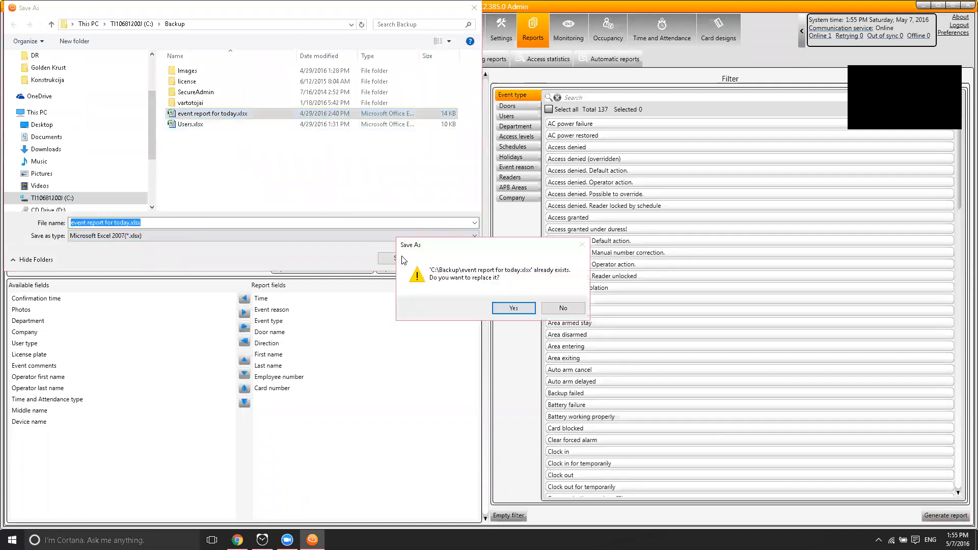
left_click(506, 308)
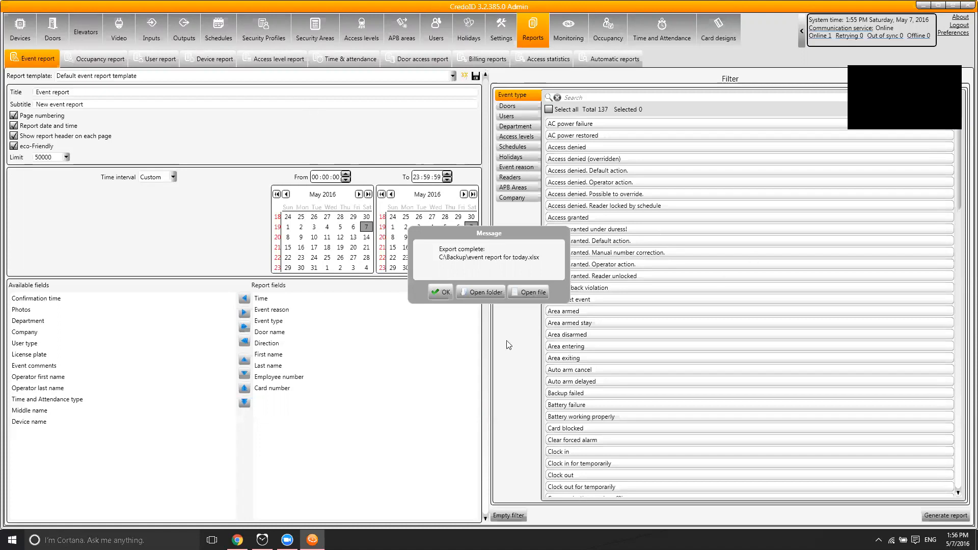
Open the exported event report in Excel, review its rows, and return to CredoID, dismissing the export message
left_click(525, 292)
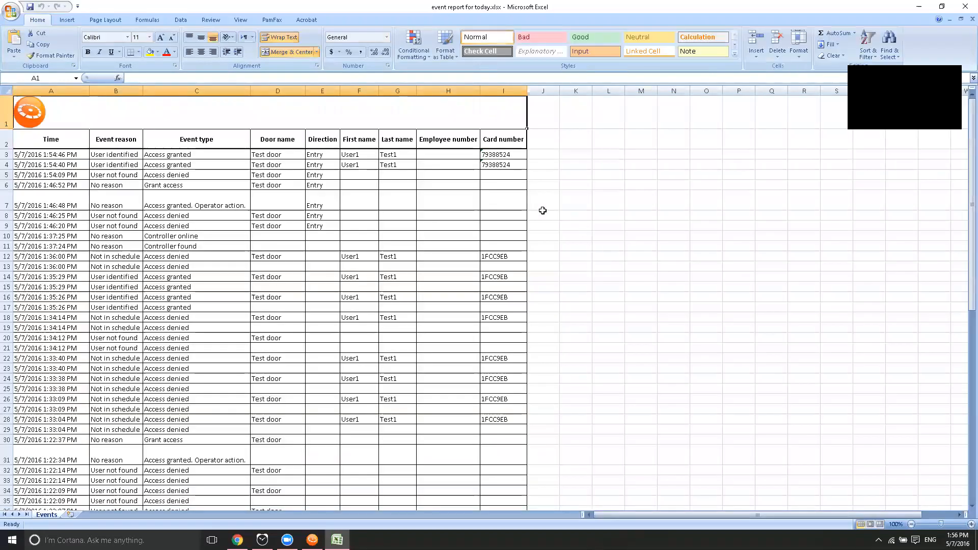
scroll(417, 279, "down", 14)
scroll(421, 283, "up", 14)
scroll(453, 245, "down", 10)
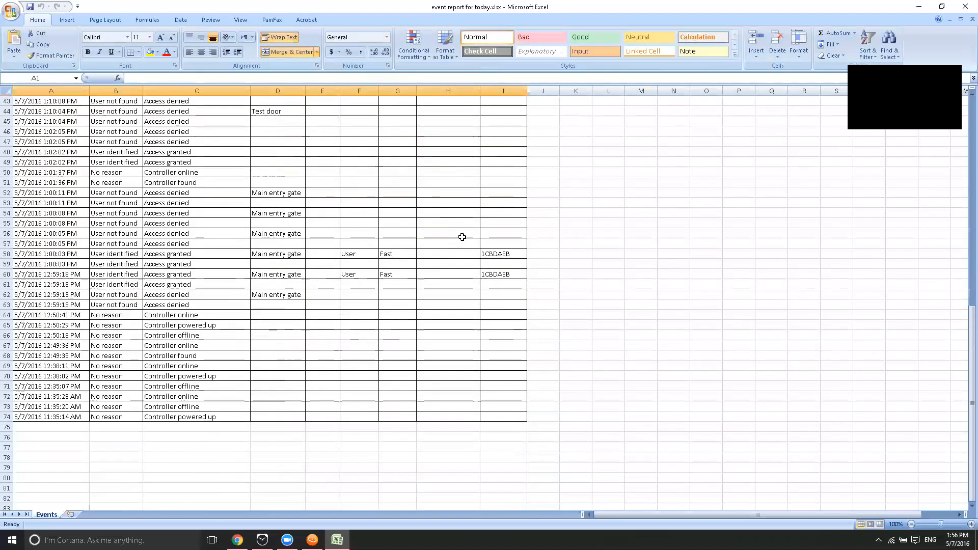
left_click(972, 19)
left_click(925, 8)
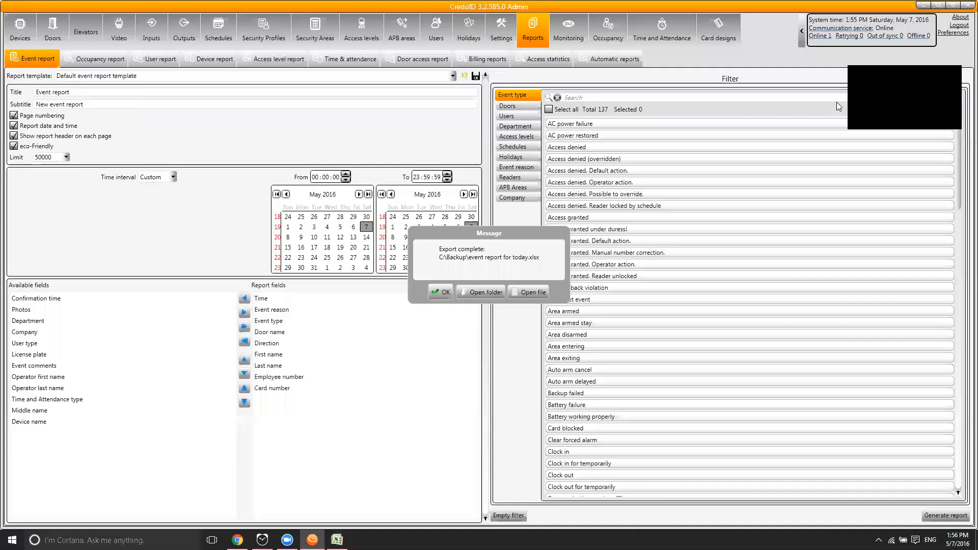
left_click(441, 293)
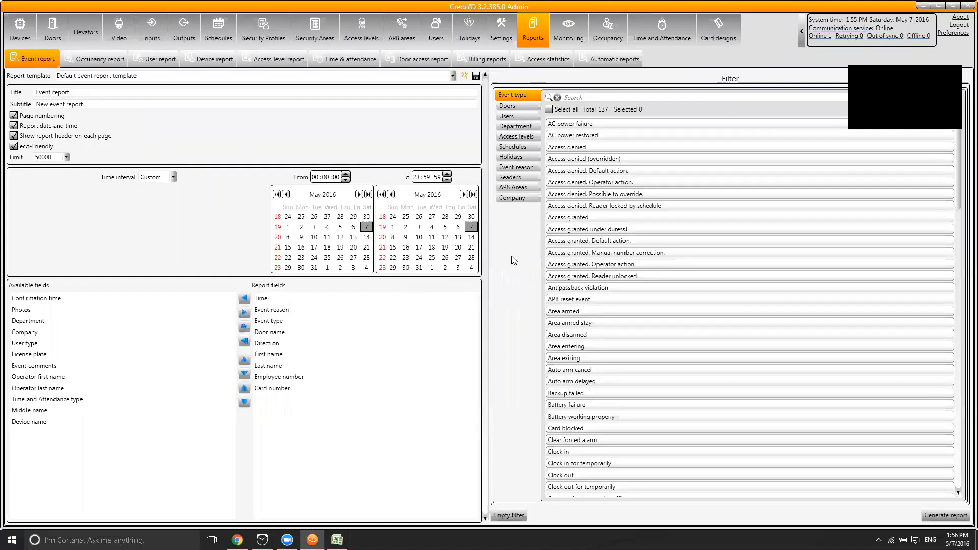
Draft an automatic Time and attendance report named "Daily acces" with the default time and attendance template and Daily recurrence
left_click(597, 61)
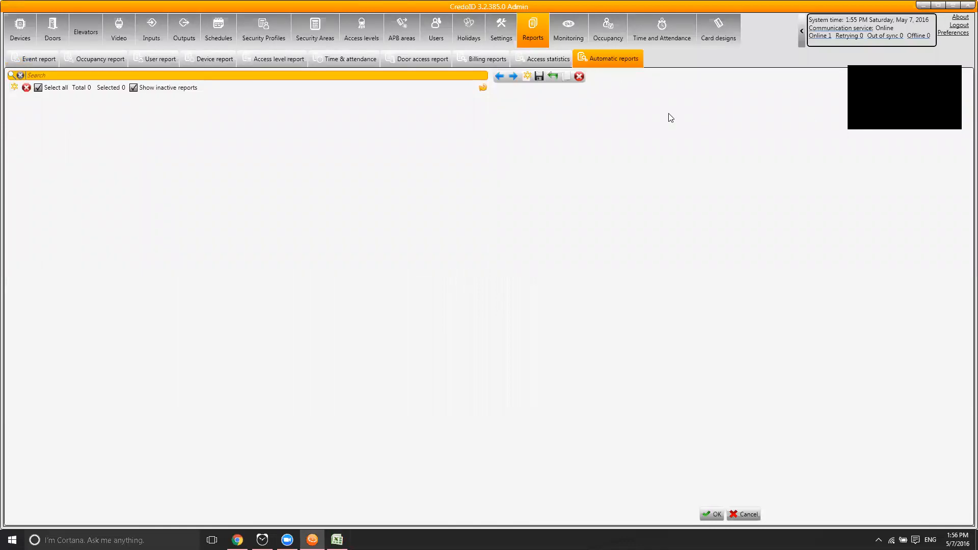
left_click(14, 87)
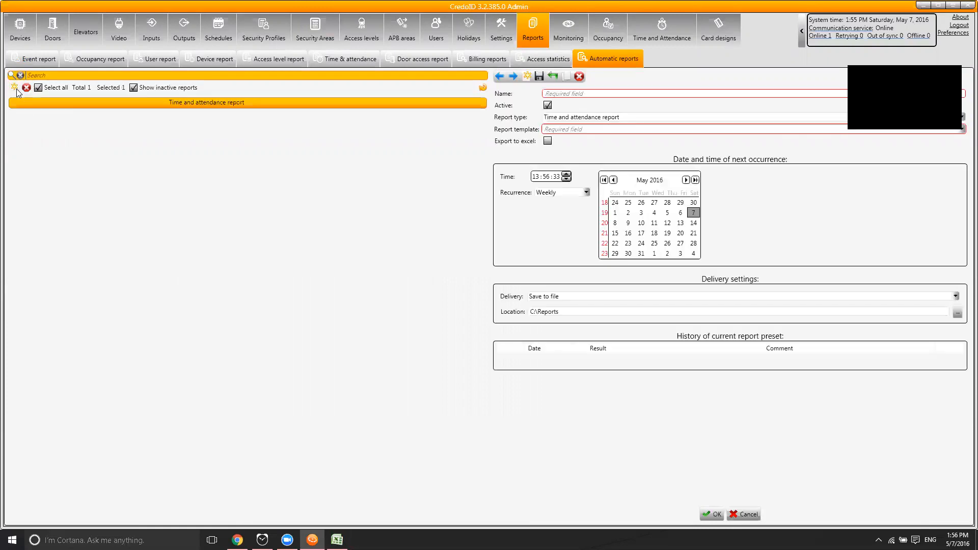
left_click(552, 131)
left_click(551, 138)
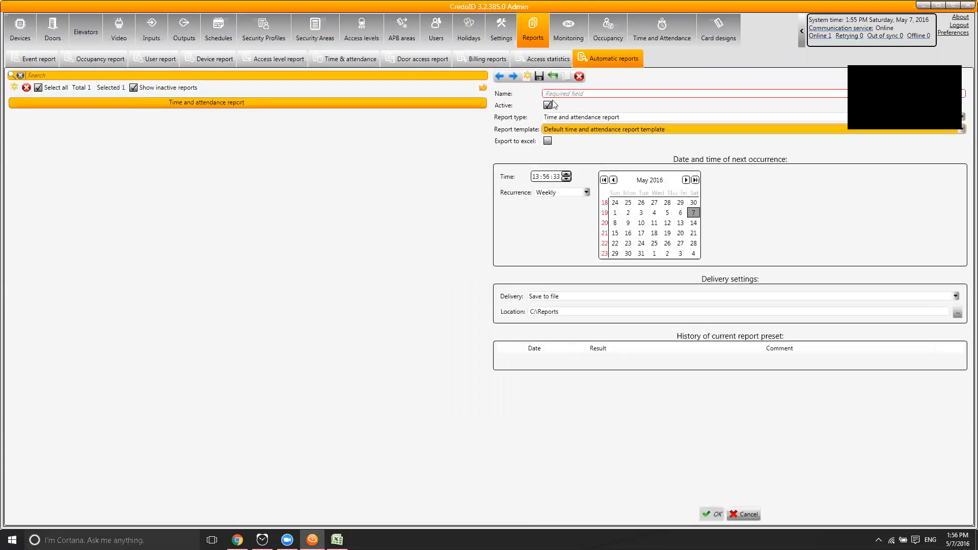
left_click(560, 93)
type("Daily ad")
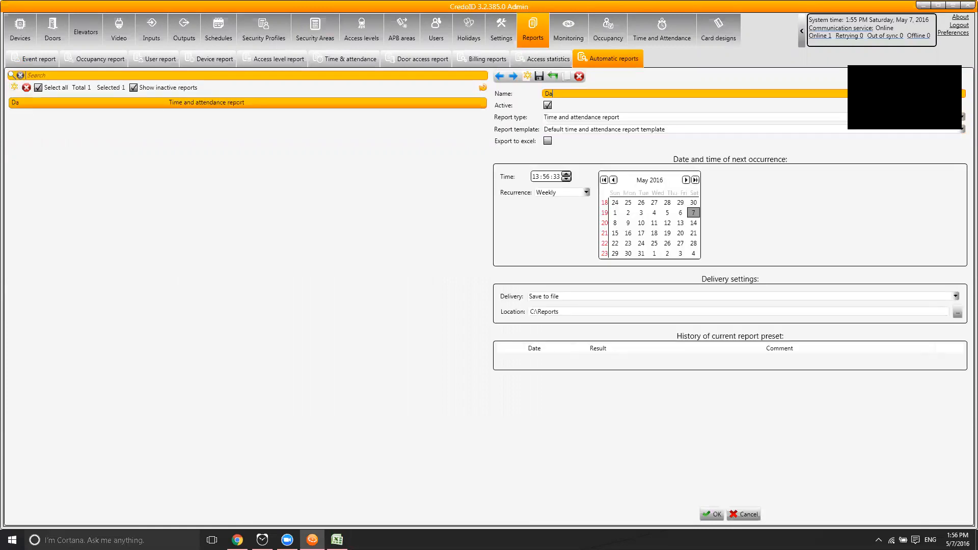
key("BackSpace")
type("cces")
left_click(568, 192)
left_click(563, 201)
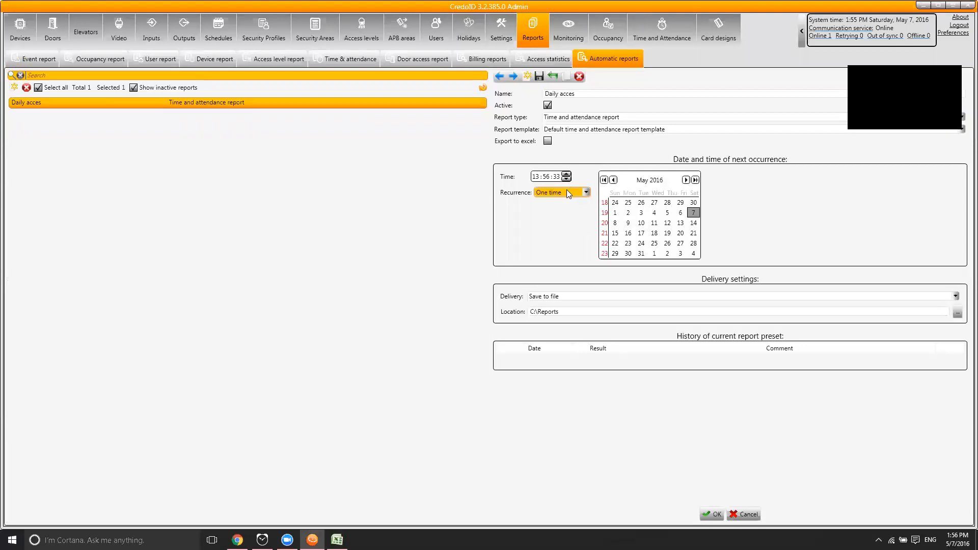
left_click(566, 191)
Leave the automatic report for the settings, discarding its changes, and run an immediate database backup
left_click(508, 26)
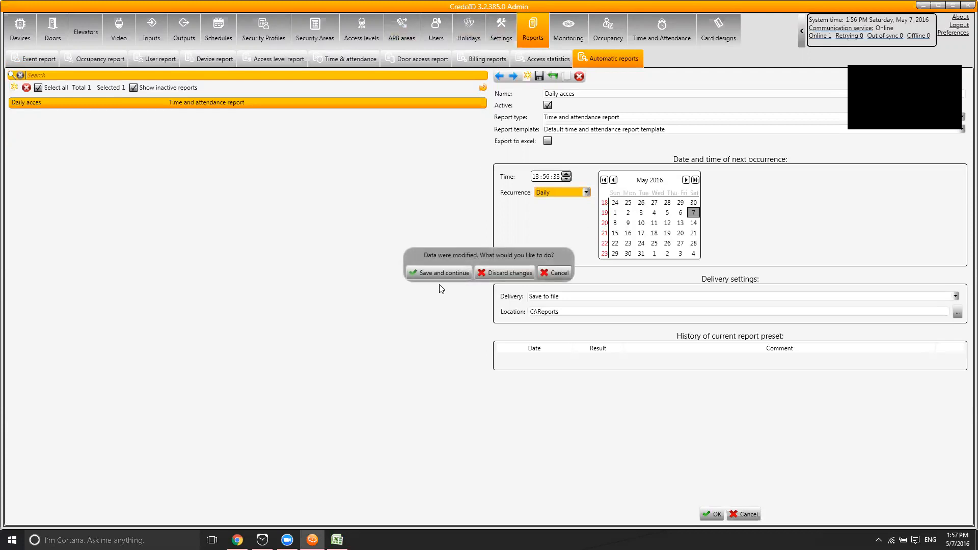
left_click(516, 268)
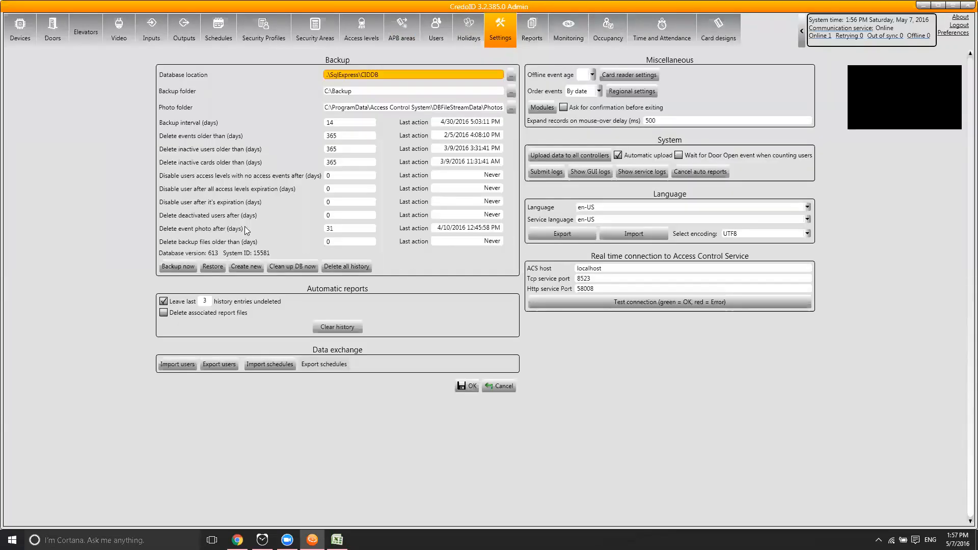
left_click(181, 267)
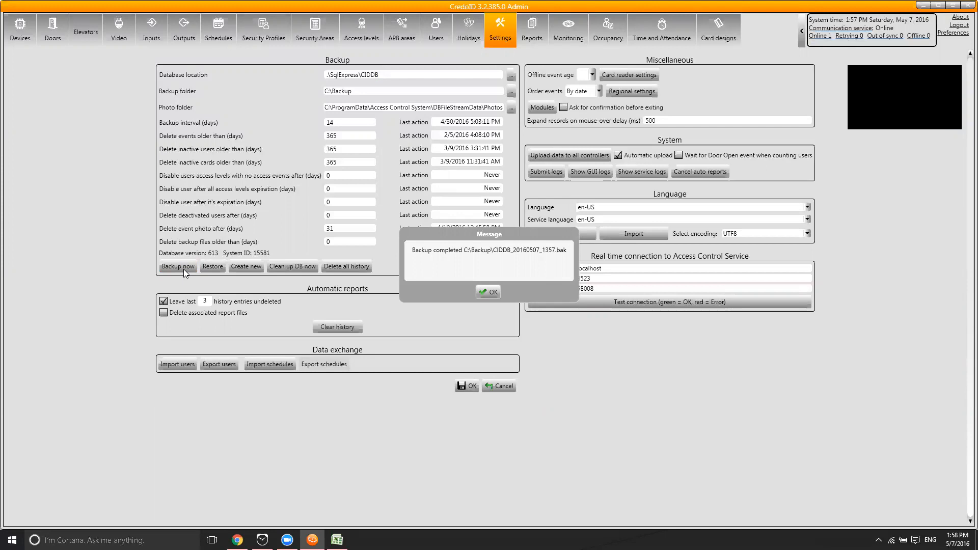
left_click(486, 293)
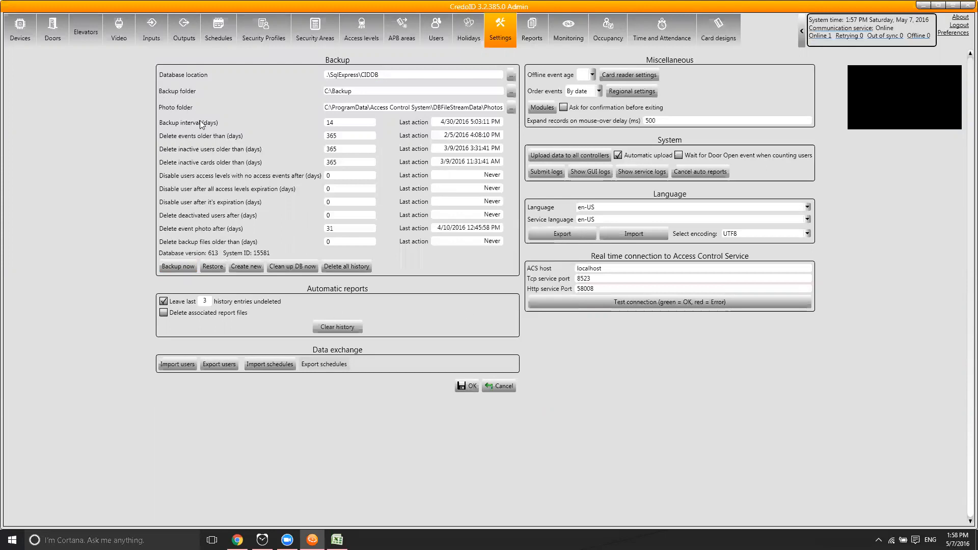
double_click(340, 123)
left_click(336, 125)
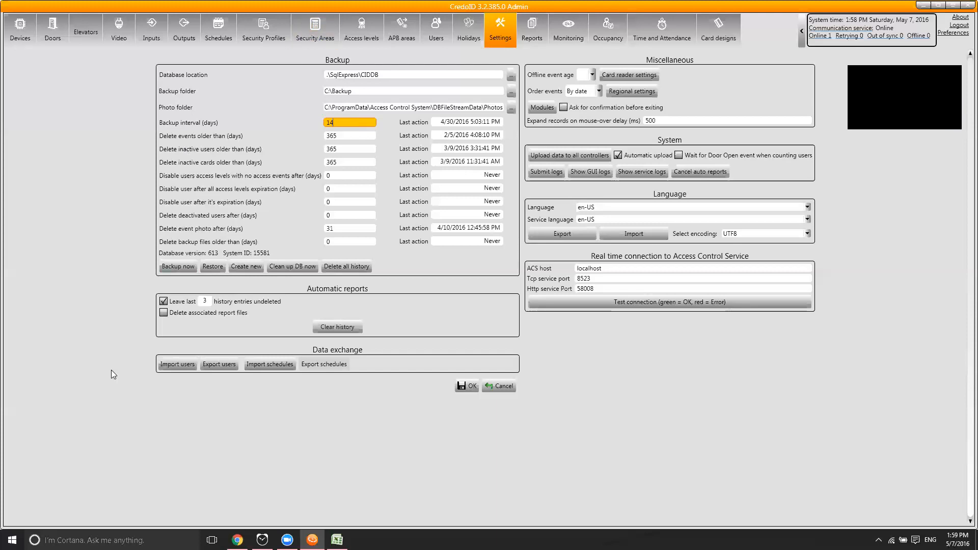
Start a user import, accept the data corruption warning, and load Users.xls as the sample file
left_click(185, 370)
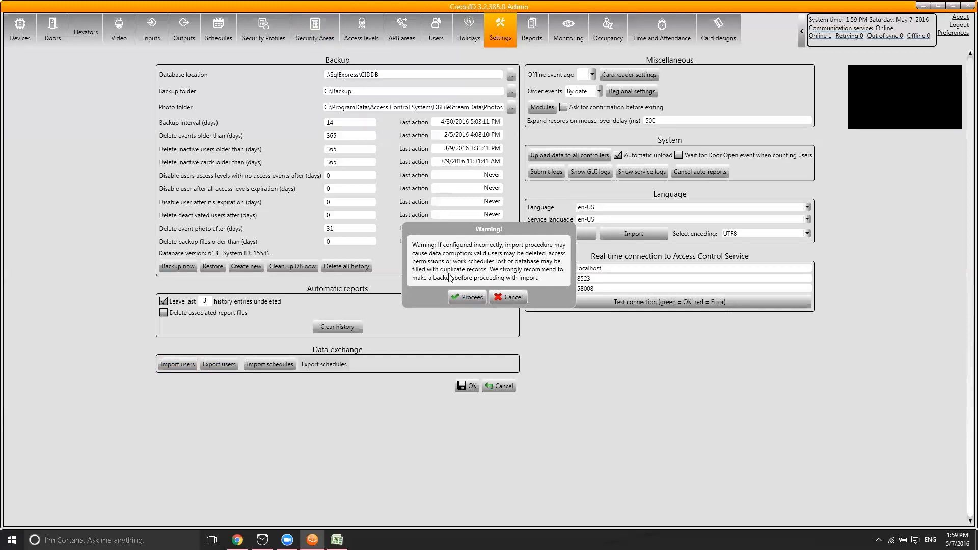
left_click(466, 297)
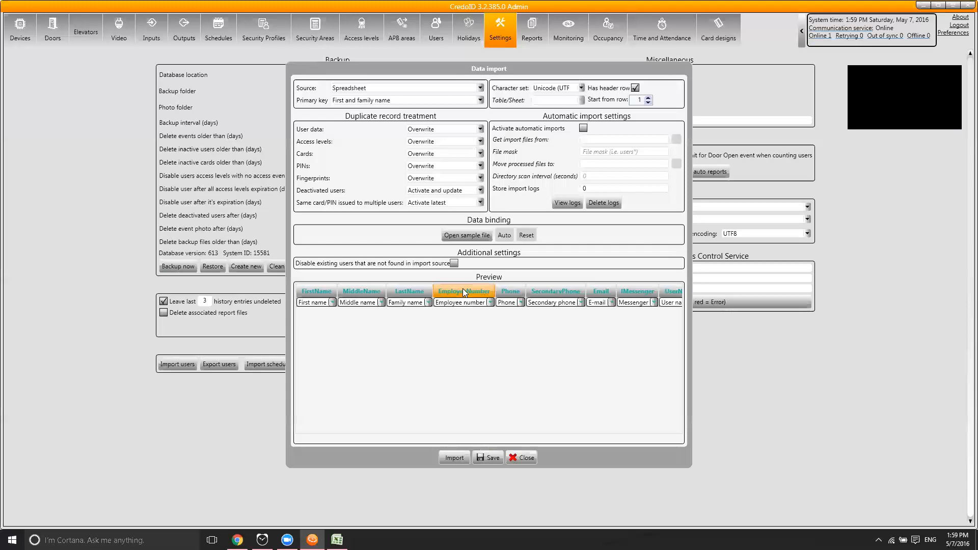
left_click(472, 234)
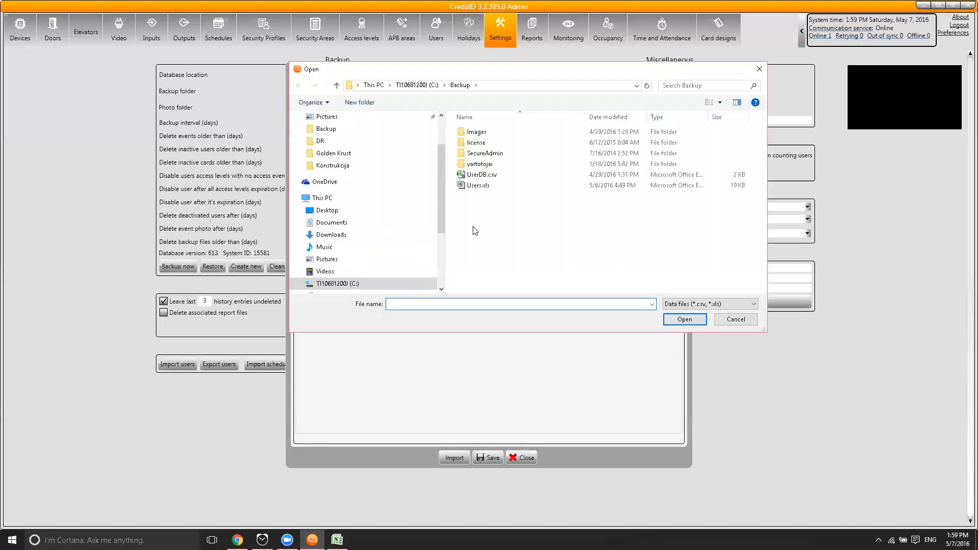
double_click(487, 189)
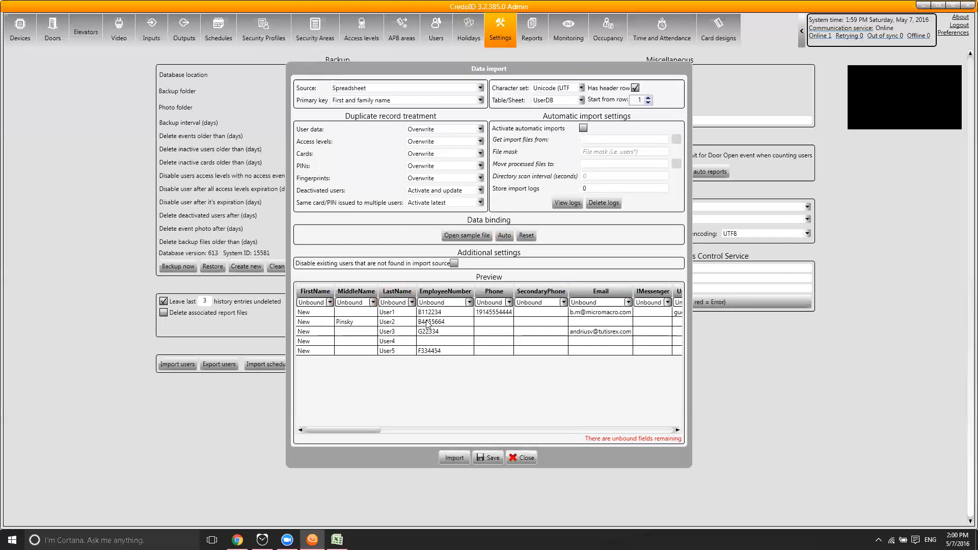
Bind the spreadsheet's fields automatically, import the users and close the data import dialog
left_click(501, 236)
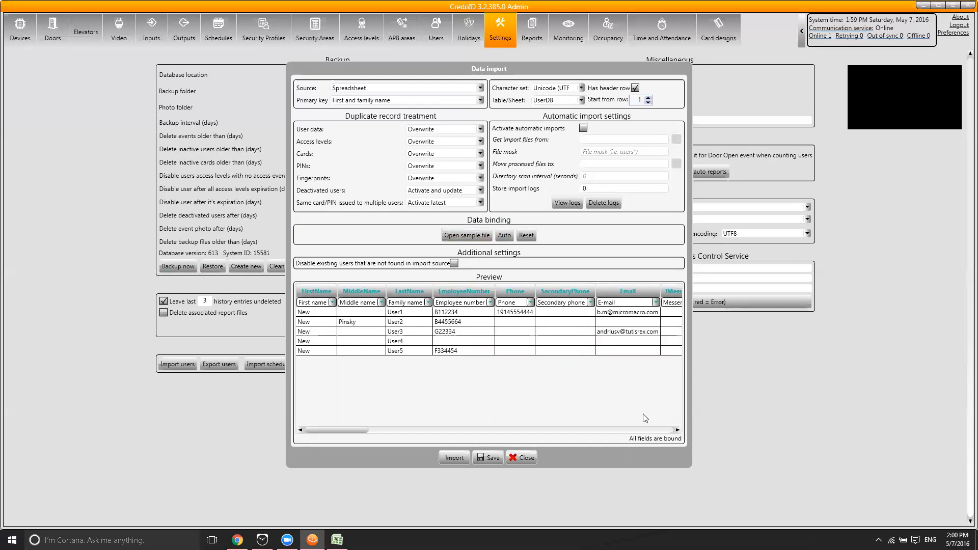
left_click(454, 457)
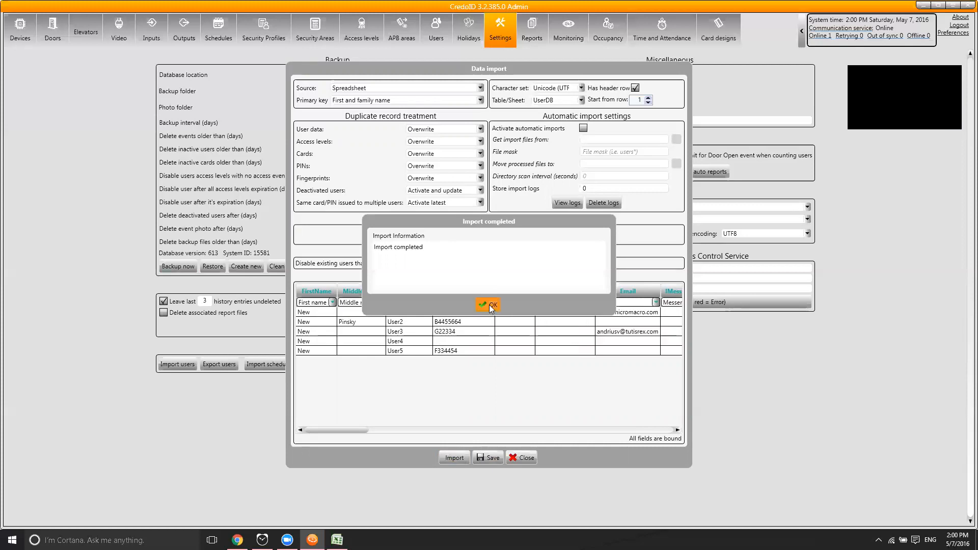
left_click(491, 307)
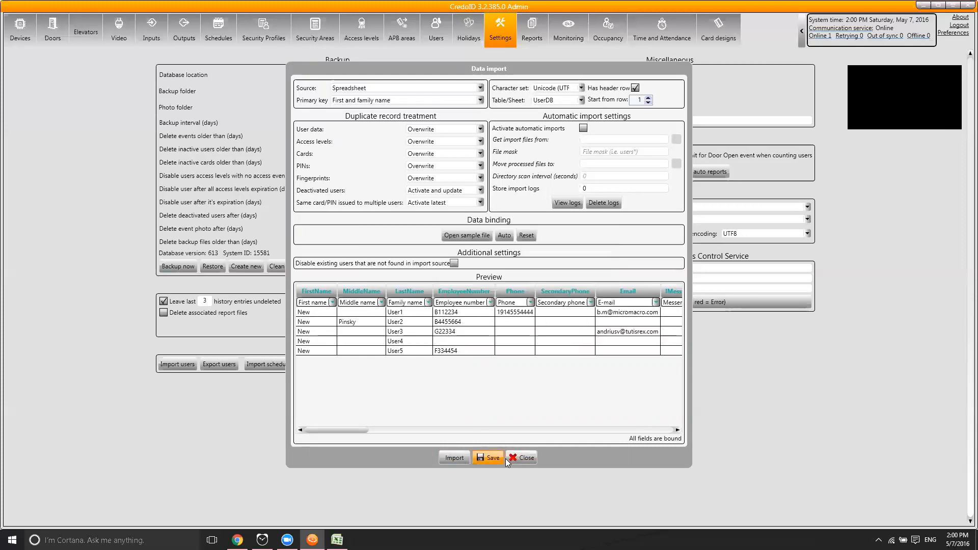
left_click(520, 458)
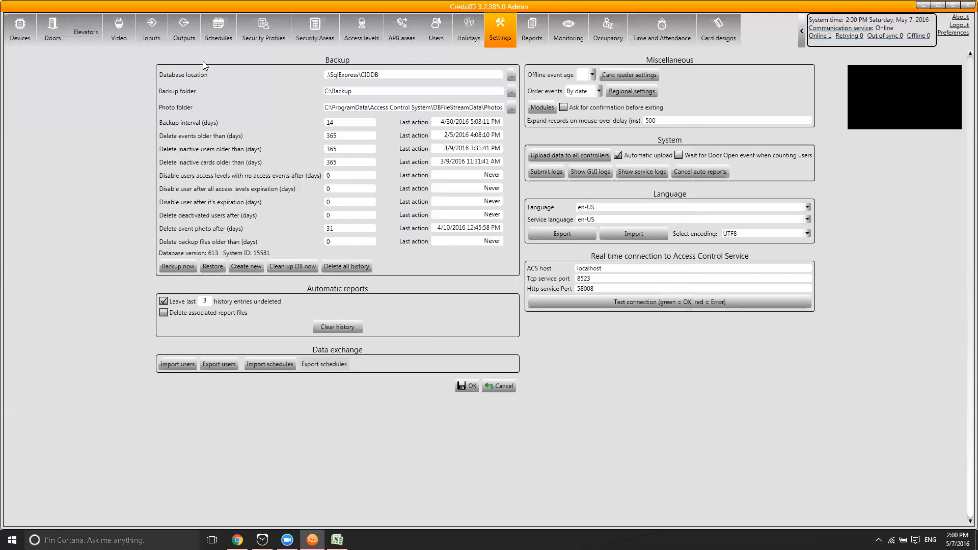
Examine the identification details and photos of the imported users User1 to User4 in the user list
left_click(444, 39)
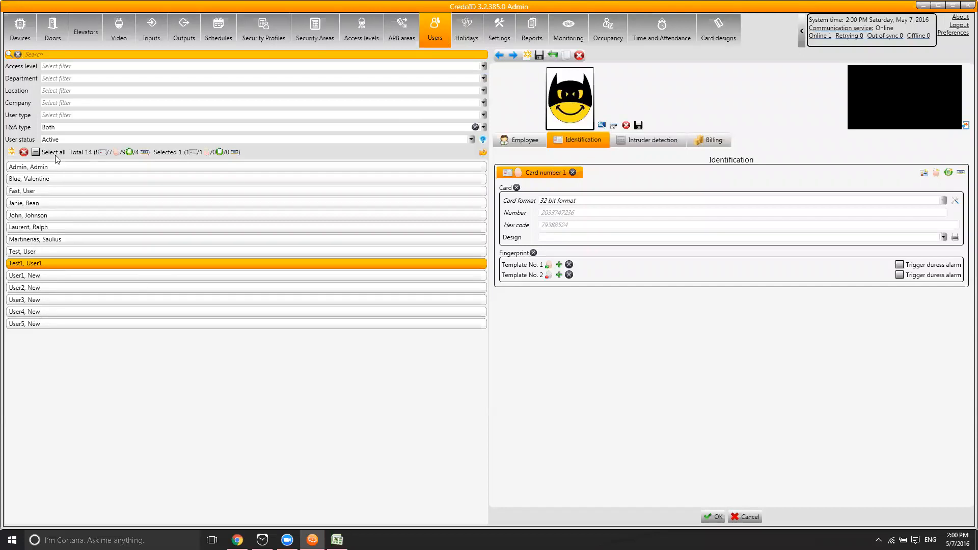
left_click(47, 279)
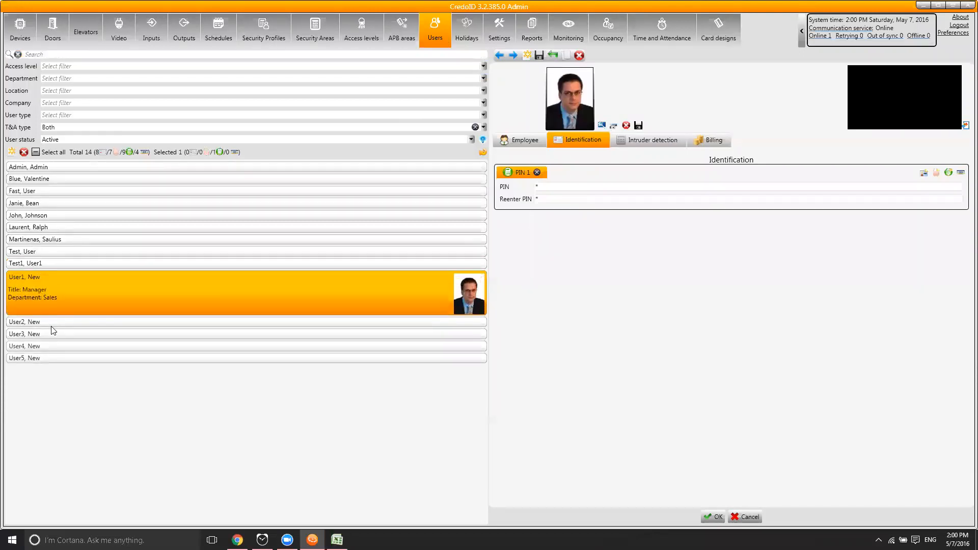
left_click(51, 323)
left_click(55, 338)
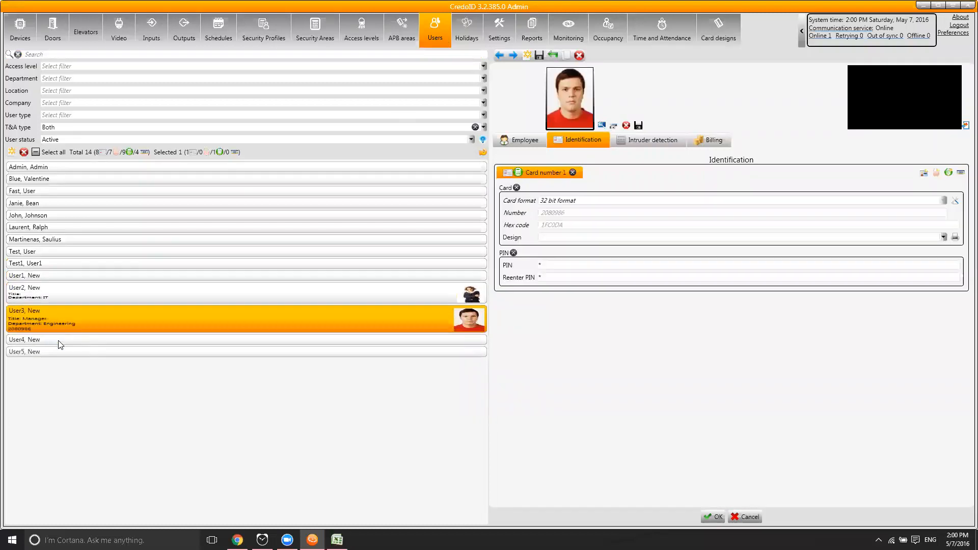
left_click(60, 349)
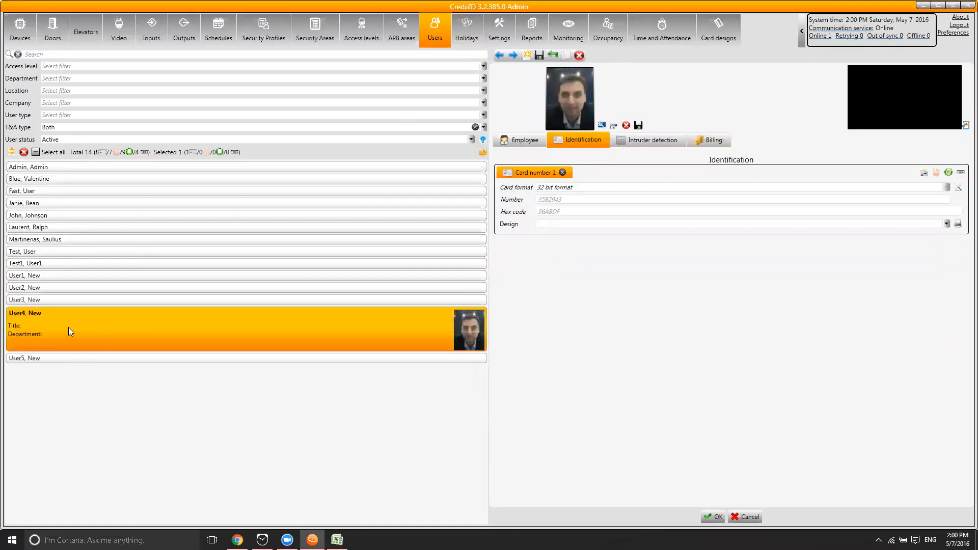
left_click(61, 287)
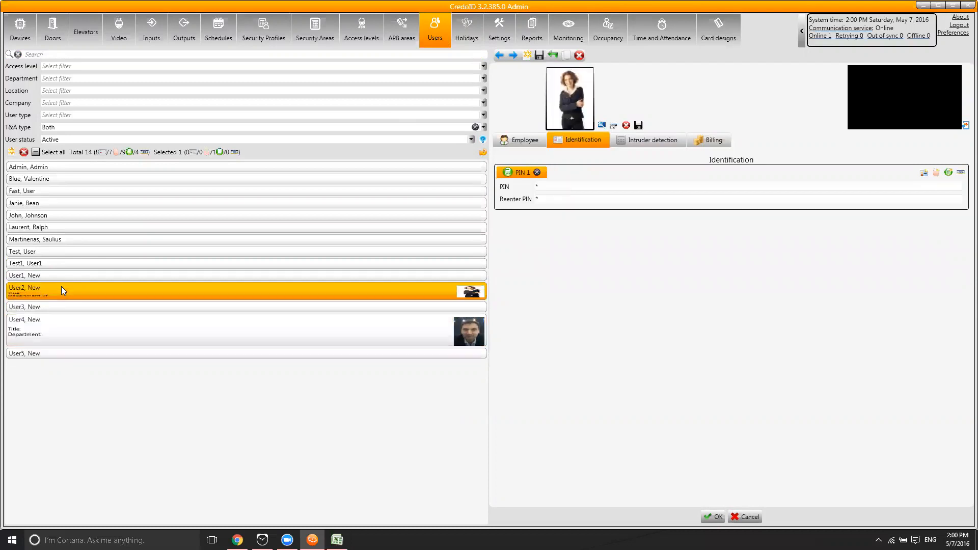
mouse_move(60, 279)
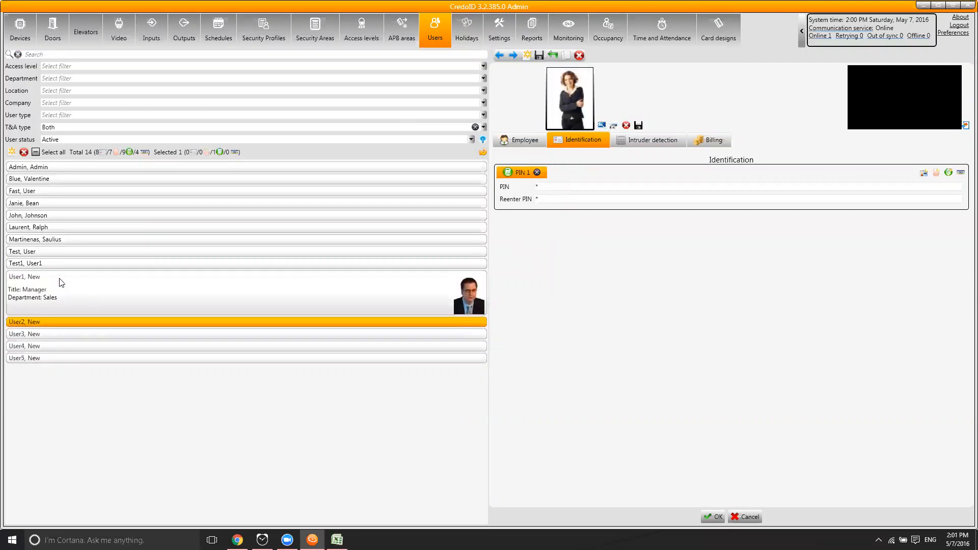
left_click(61, 309)
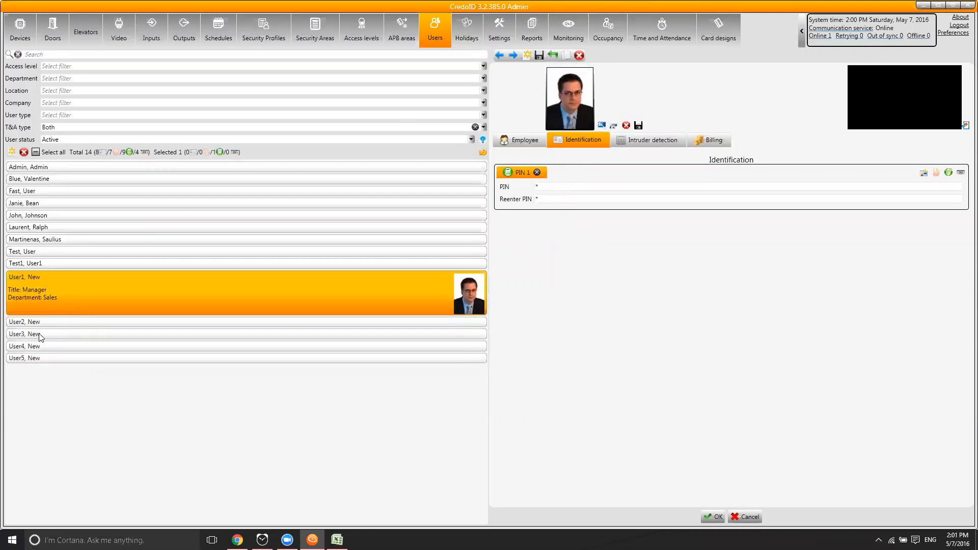
mouse_move(41, 329)
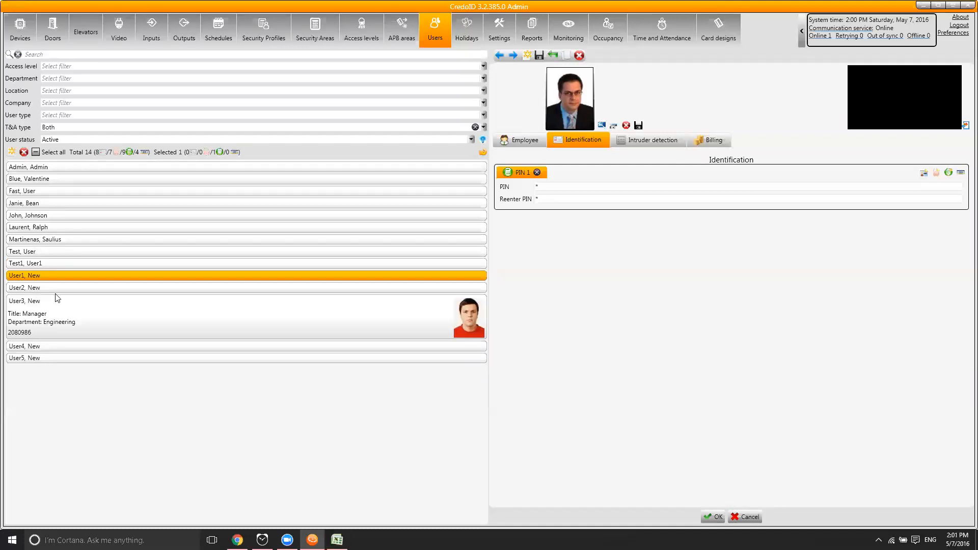
Run another immediate database backup from the settings and dismiss its message
left_click(498, 32)
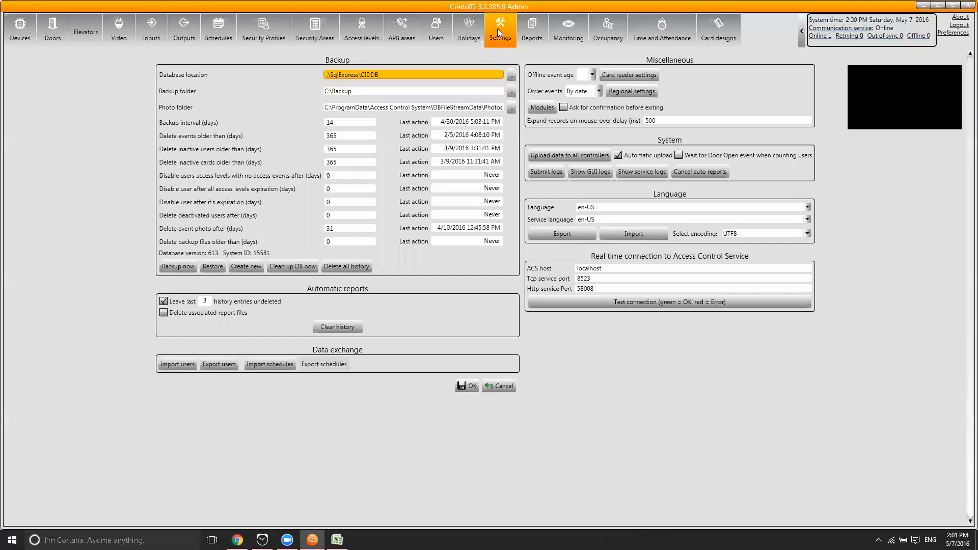
left_click(184, 263)
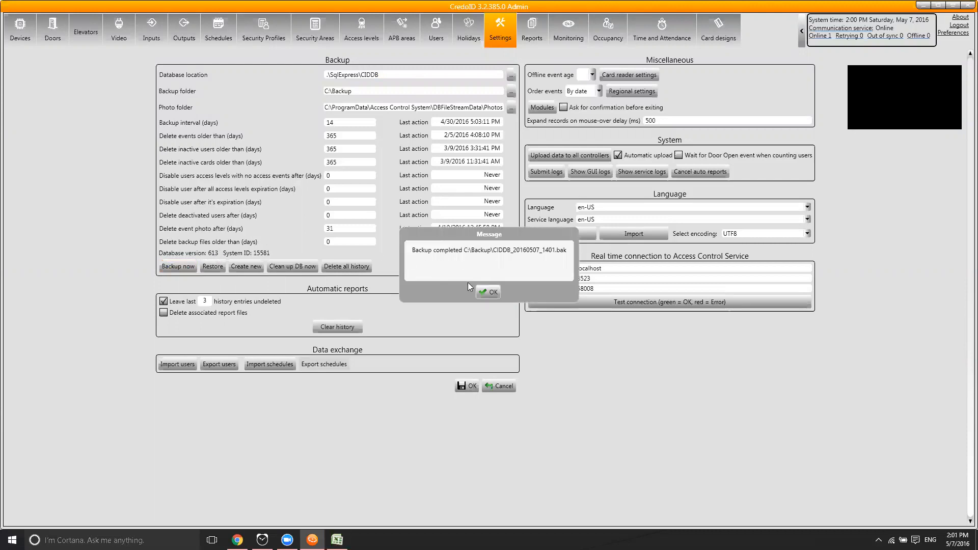
left_click(487, 290)
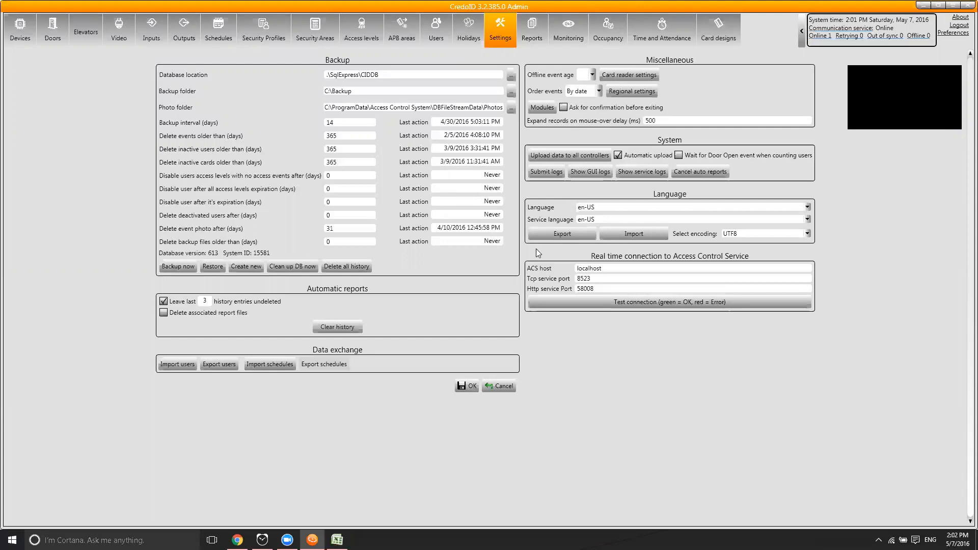
Add a new user with the family name Limited and the first name Administrator
left_click(439, 34)
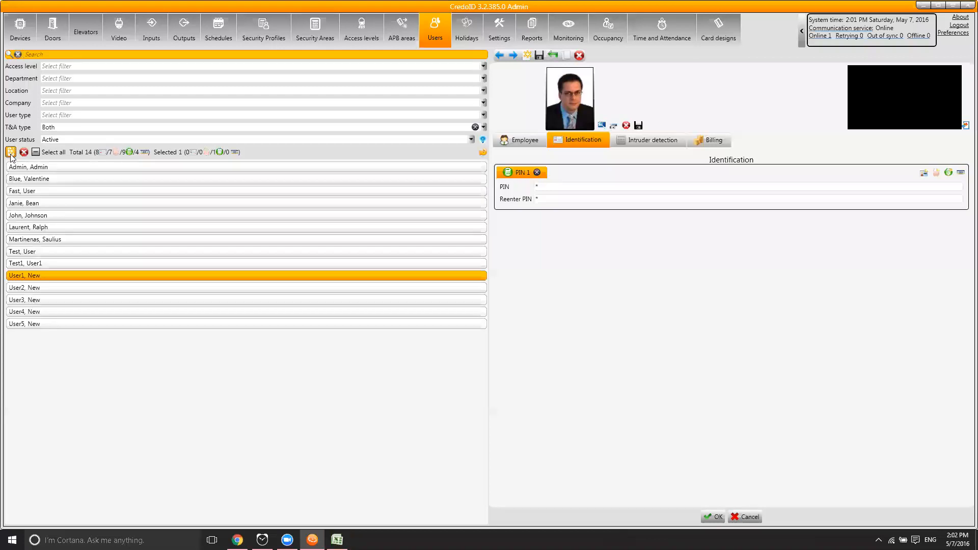
left_click(12, 152)
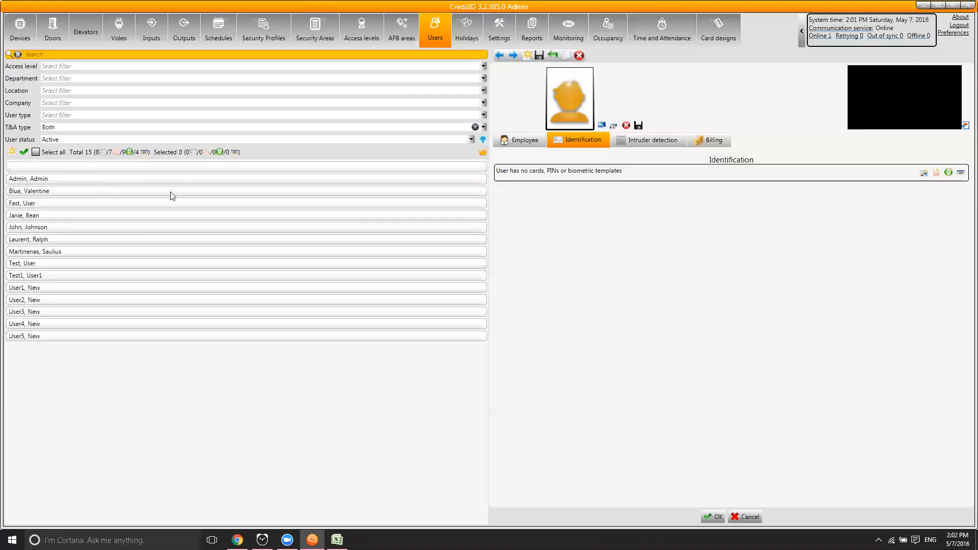
left_click(517, 140)
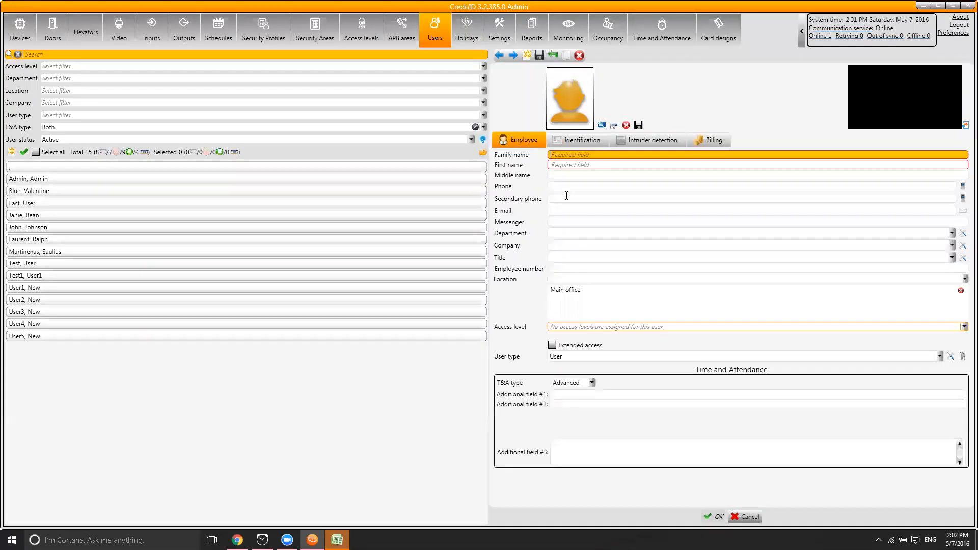
left_click(566, 155)
type("Admin")
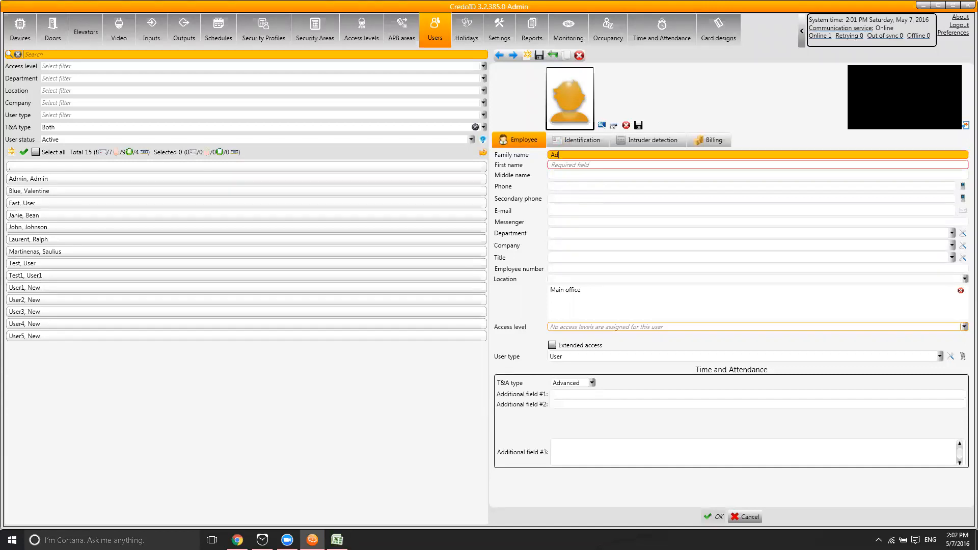
key("BackSpace")
key("BackSpace")
key("BackSpace")
key("BackSpace")
key("BackSpace")
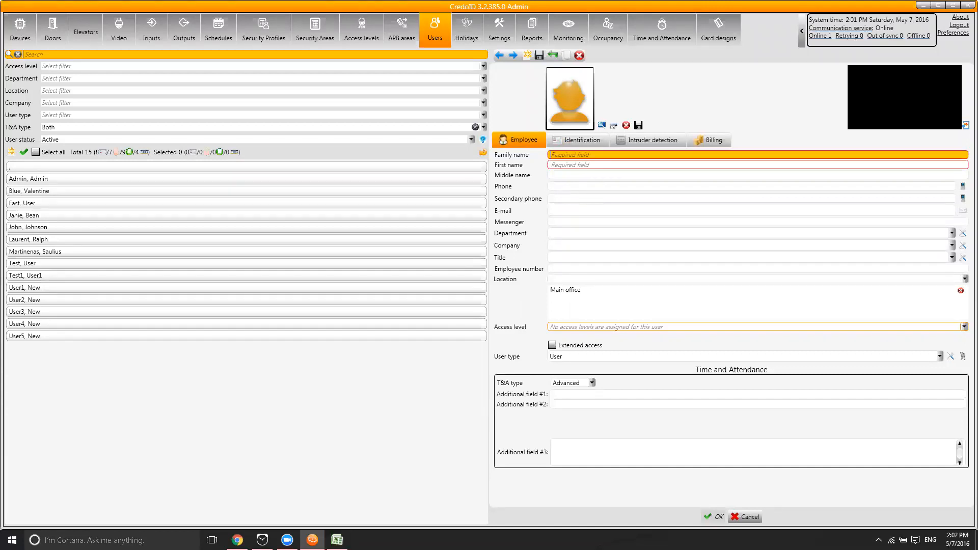
type("Limited")
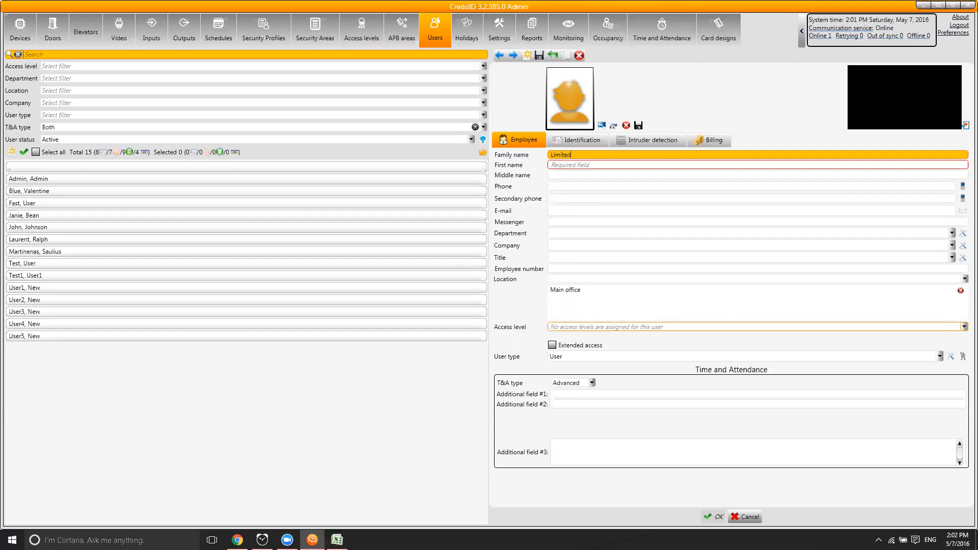
left_click(580, 164)
type("Administrator")
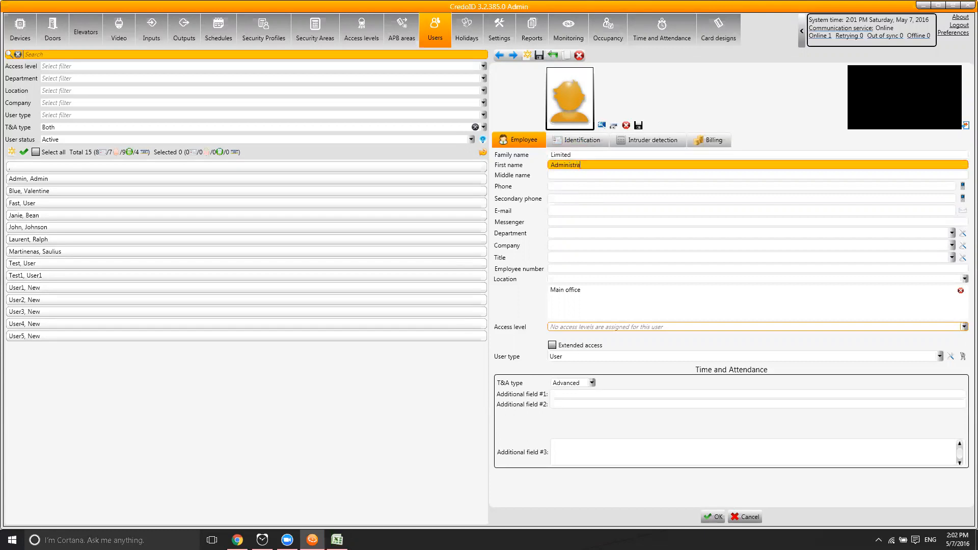
Set the new user's type to User administrator and review the permissions of that user type
left_click(809, 356)
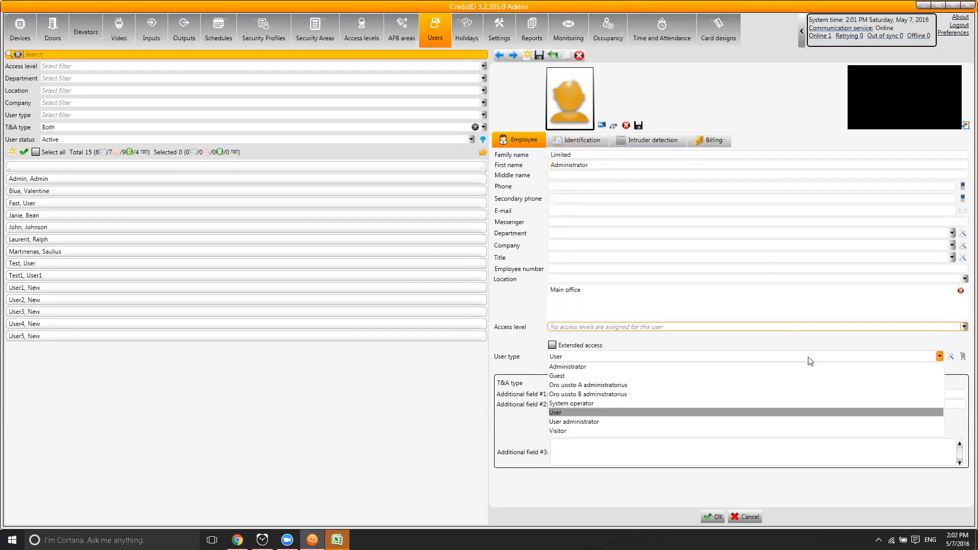
left_click(594, 422)
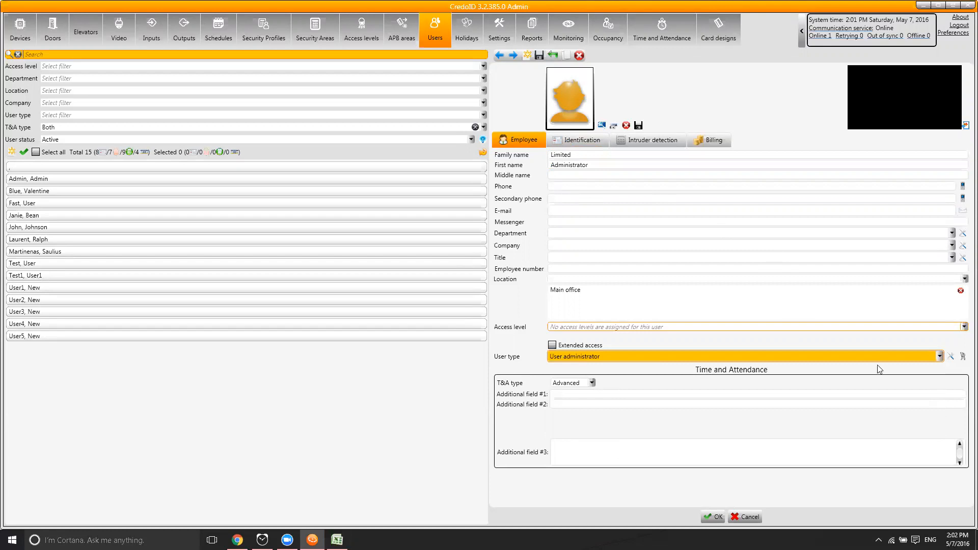
left_click(949, 356)
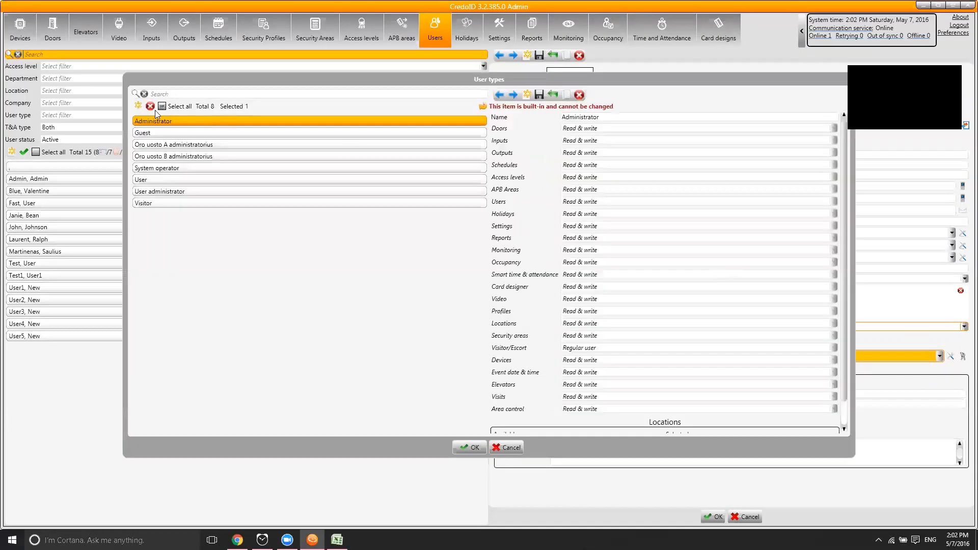
left_click(159, 192)
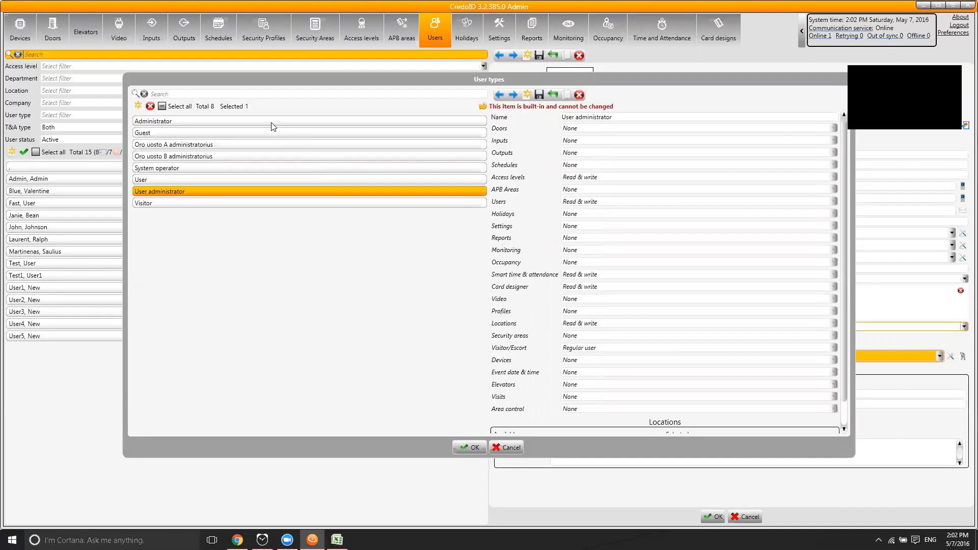
left_click(511, 445)
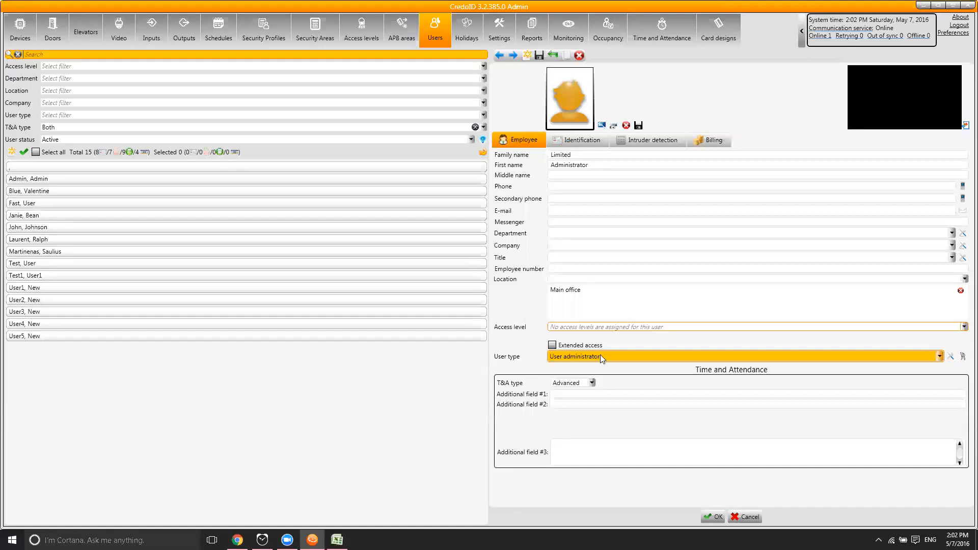
Set the new user's login details with the user name Customer, and enter and confirm the account password
left_click(962, 356)
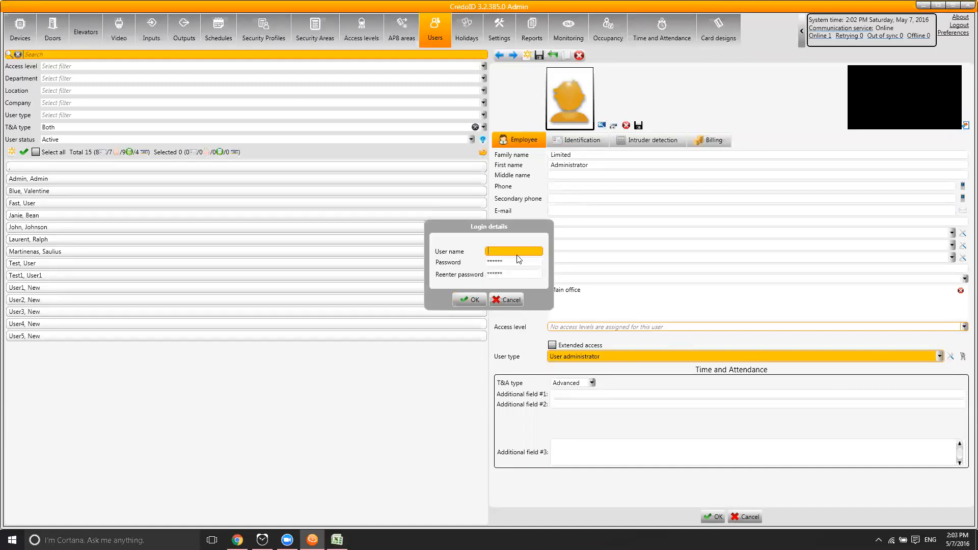
type("Customer")
key("Tab")
double_click(519, 259)
type("***")
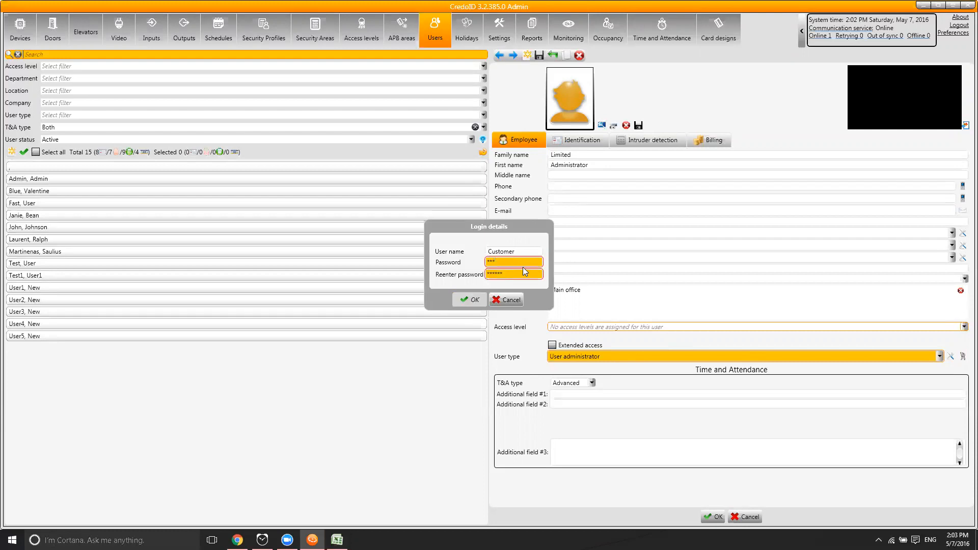
left_click_drag(517, 272, 484, 274)
type("***")
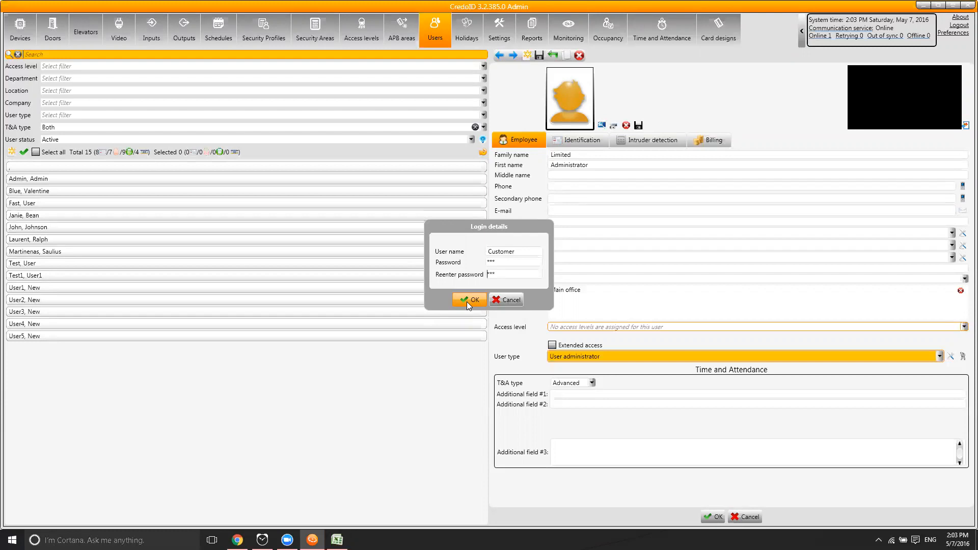
left_click(469, 300)
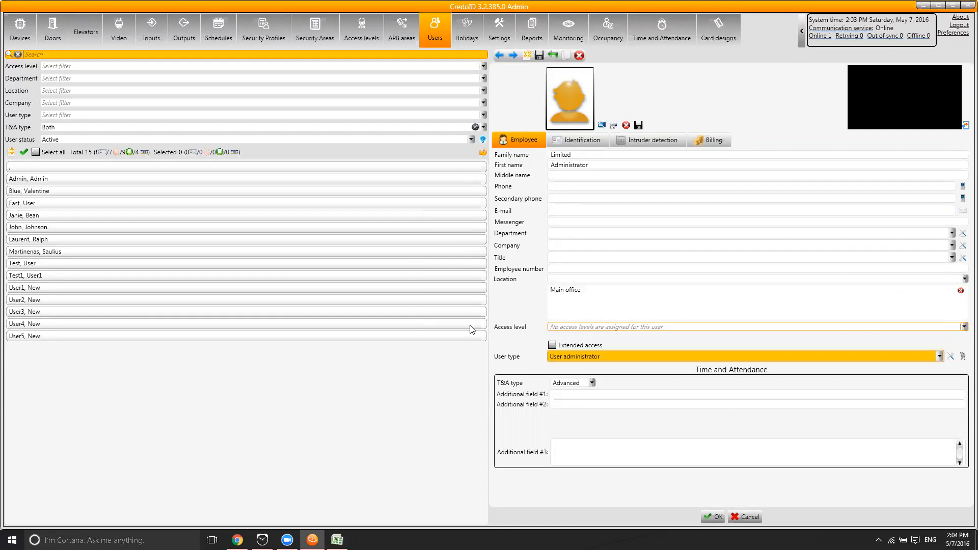
mouse_move(470, 328)
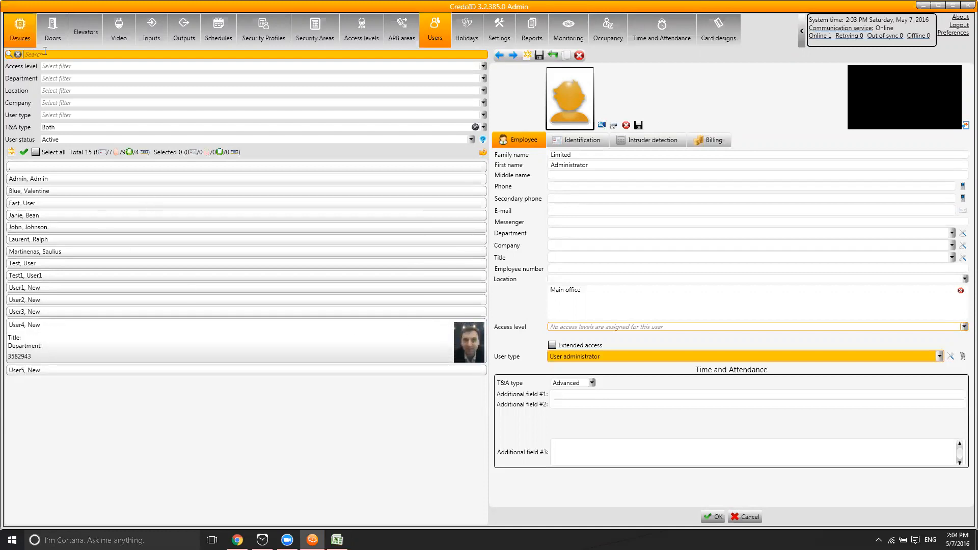
Save the new user, and delete the First floor map in the monitoring section
left_click(532, 35)
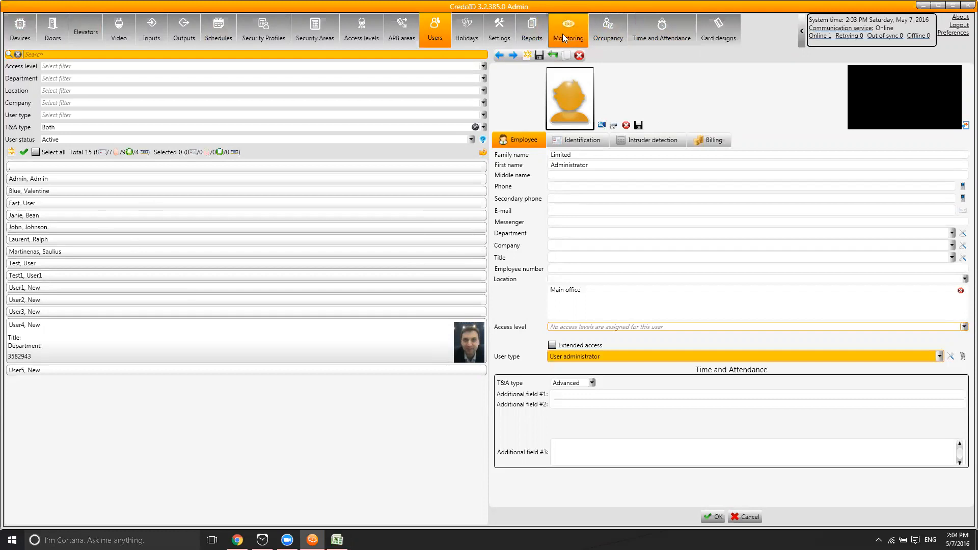
left_click(442, 273)
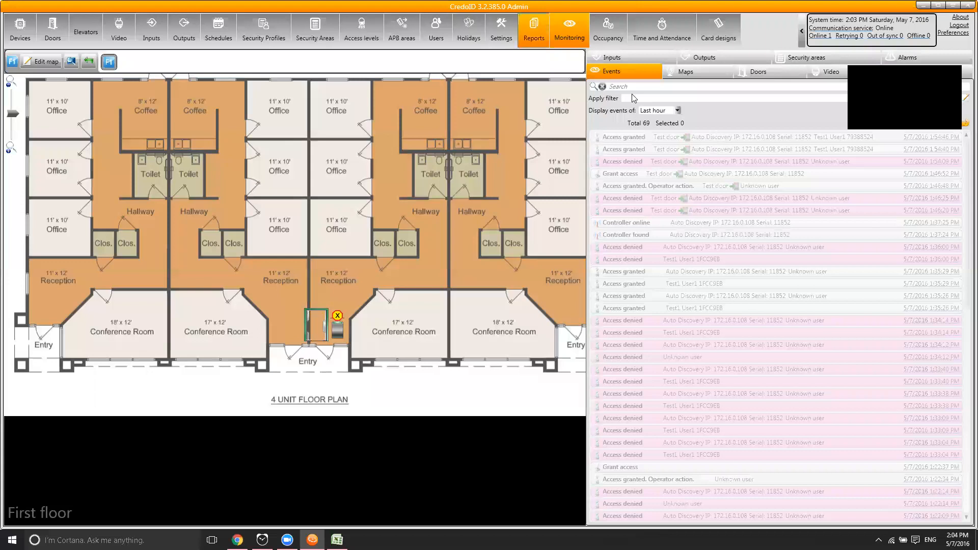
left_click(685, 71)
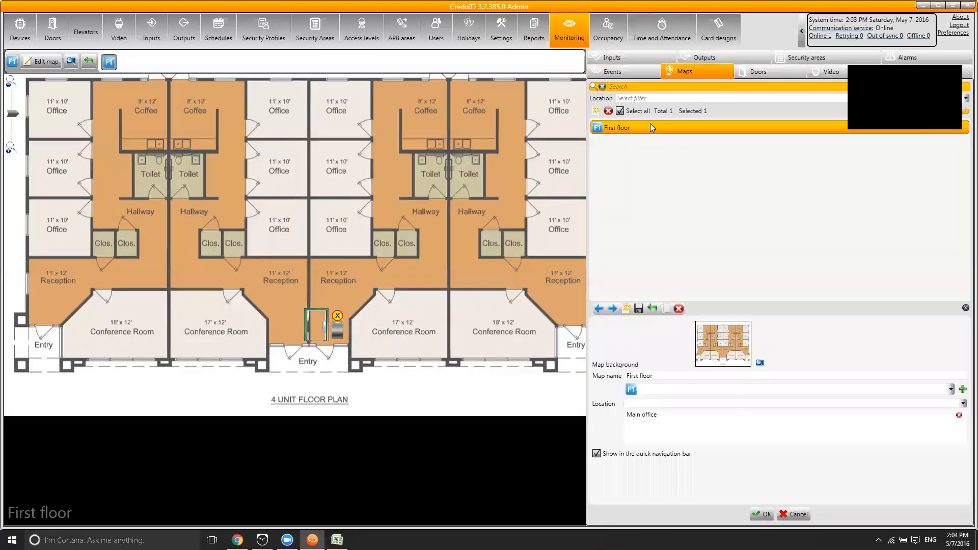
left_click(607, 110)
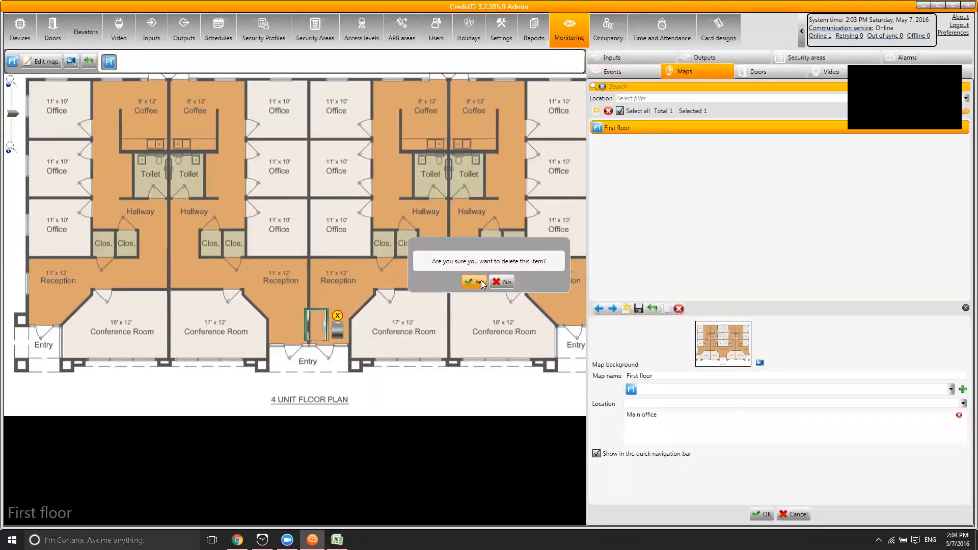
left_click(479, 283)
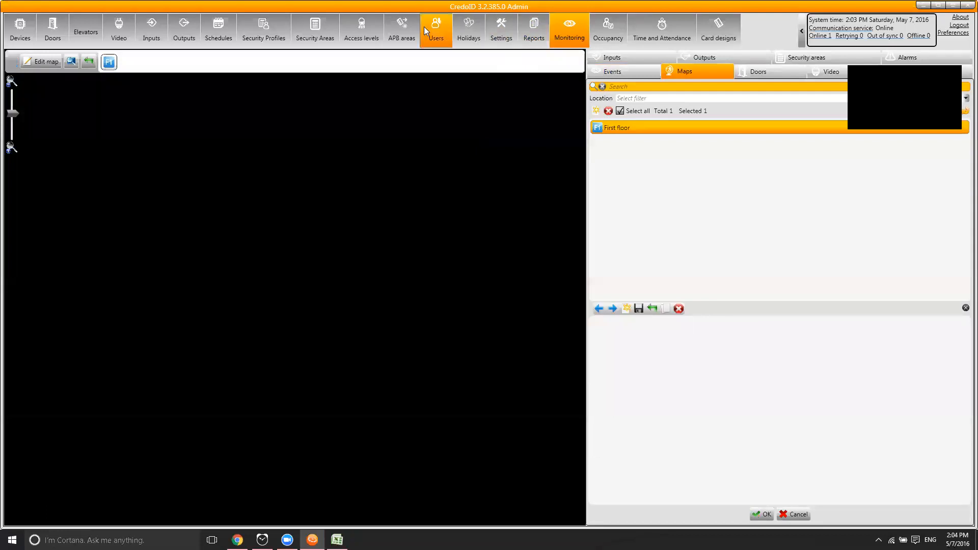
Delete the access level "Employees common areas @ business hours" and confirm the deletion
left_click(359, 27)
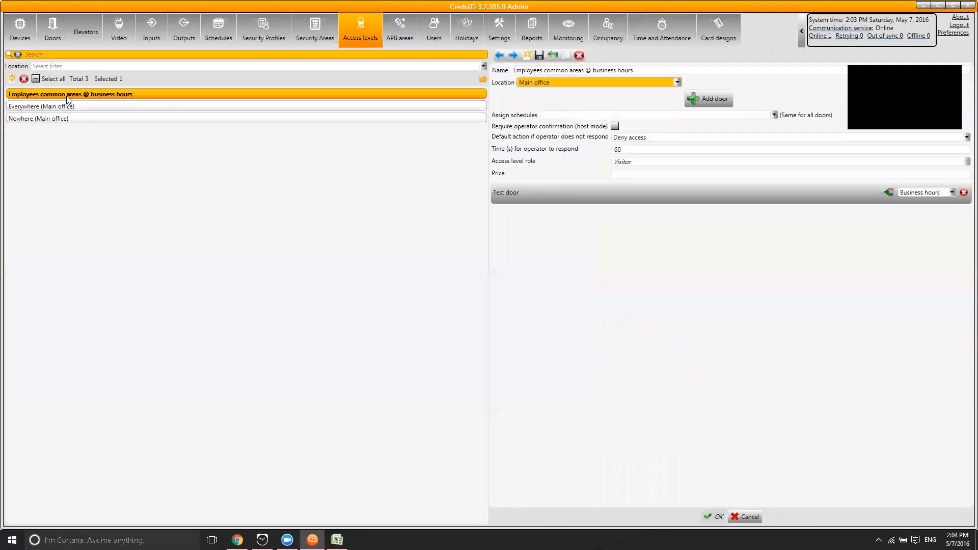
left_click(24, 78)
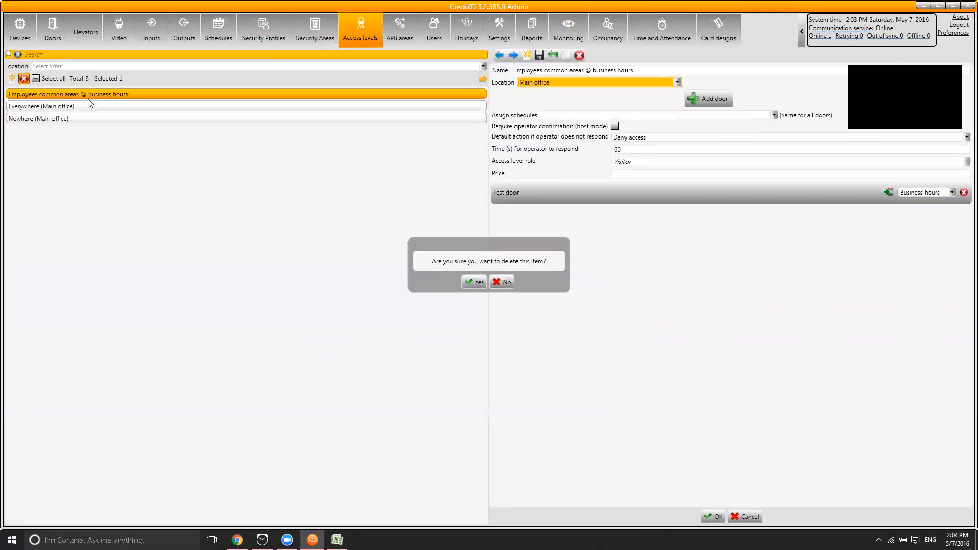
left_click(474, 282)
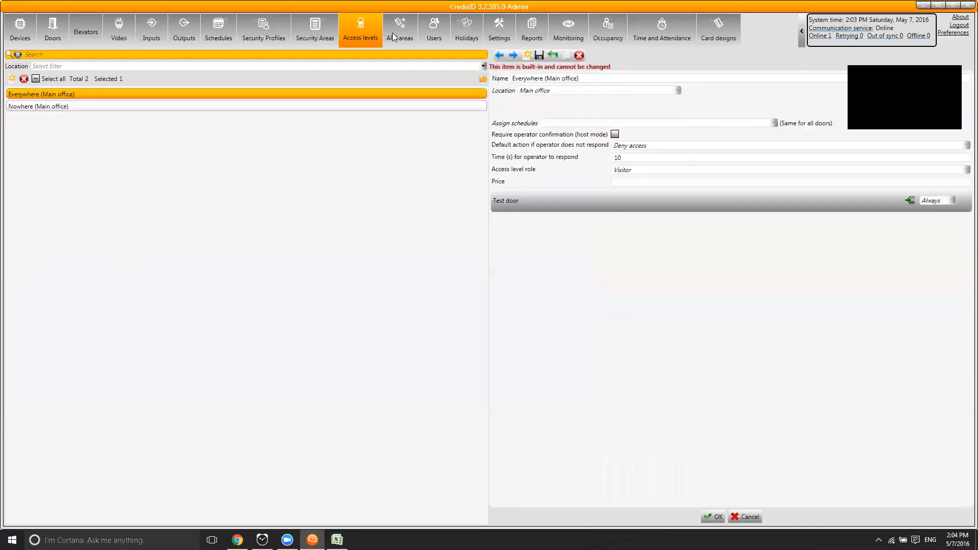
Delete the Business hours schedule and confirm the deletion
left_click(219, 34)
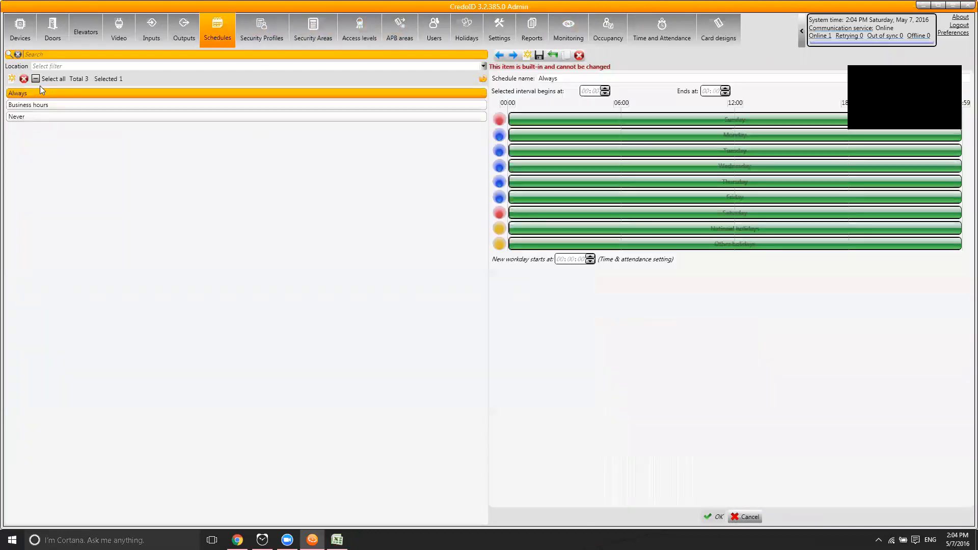
left_click(69, 103)
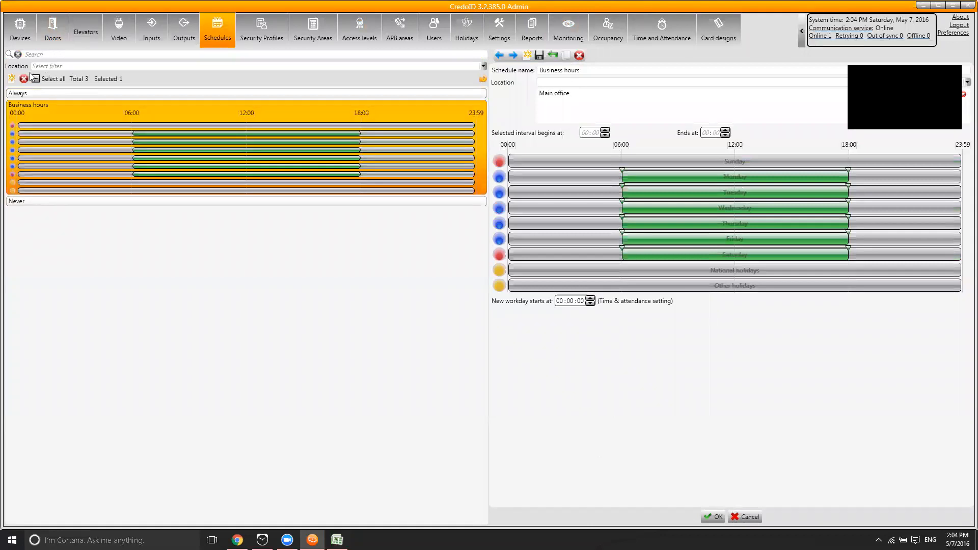
left_click(24, 79)
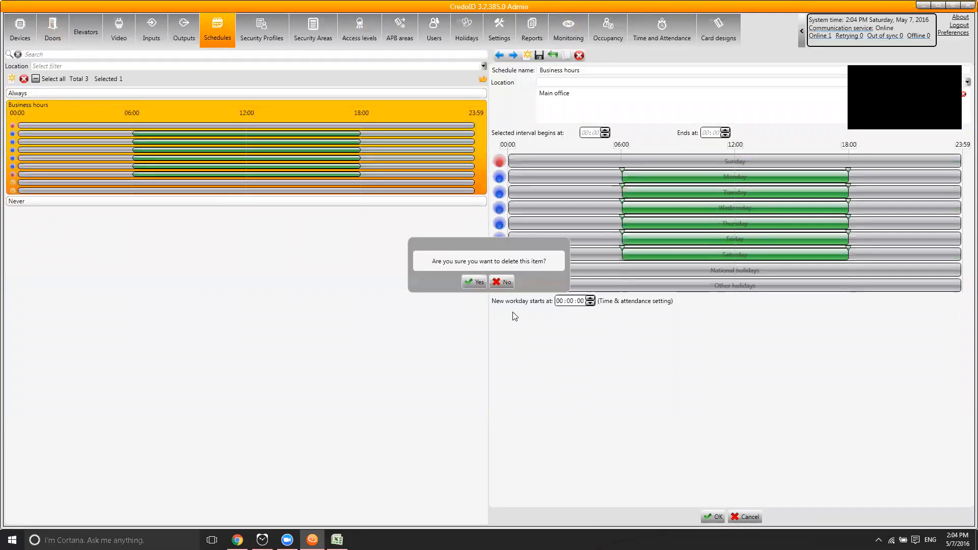
left_click(473, 281)
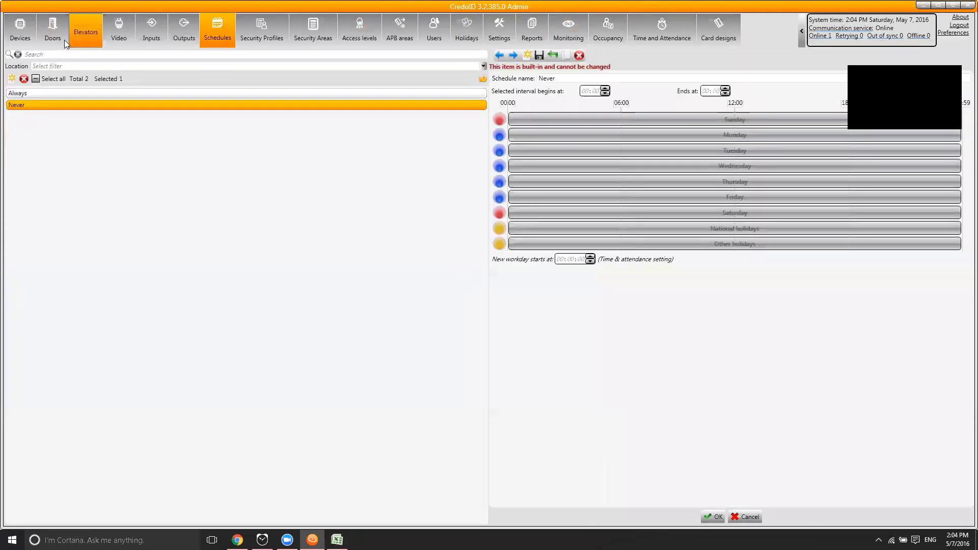
Delete the door named Test door and confirm the deletion
left_click(51, 30)
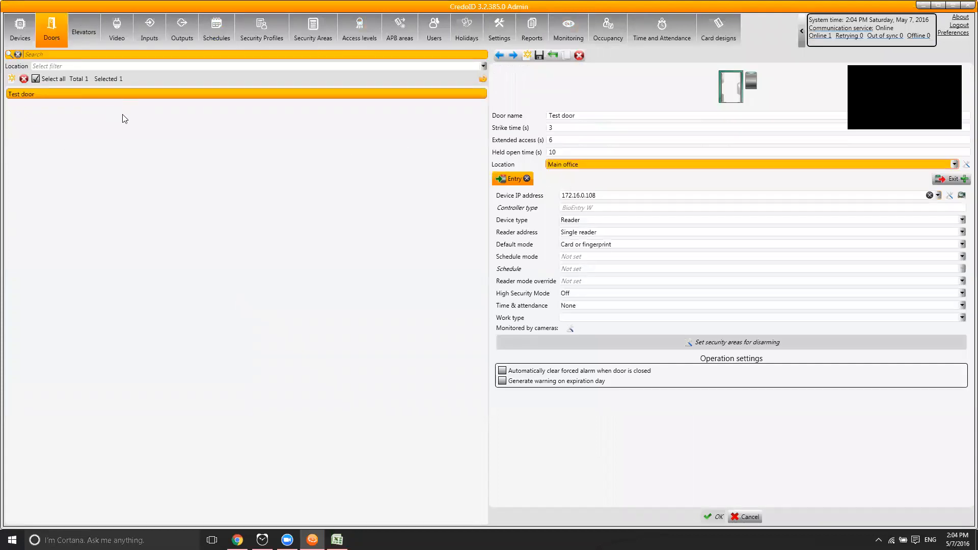
left_click(24, 79)
left_click(473, 281)
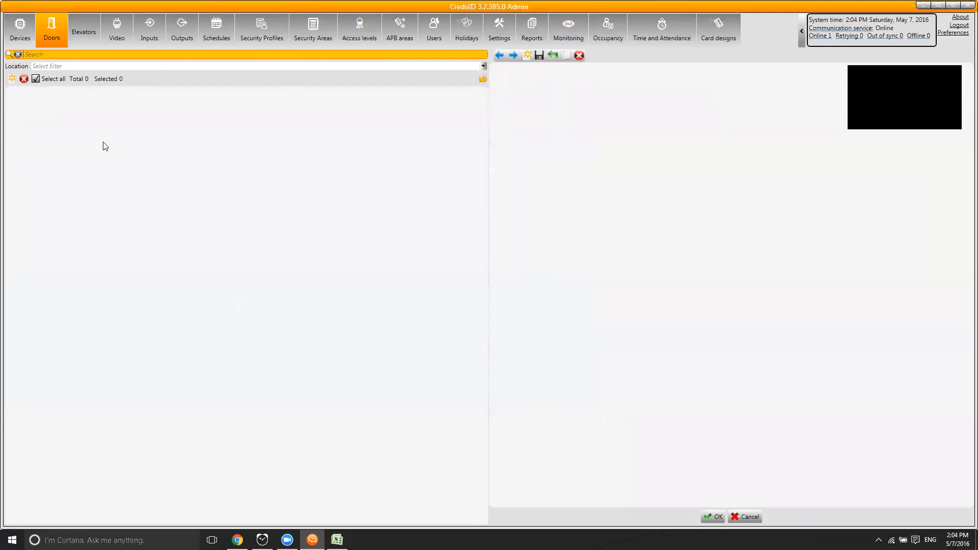
Remove Fingerprint 1 from the identification of the user Test1, User1 and save the user
left_click(429, 41)
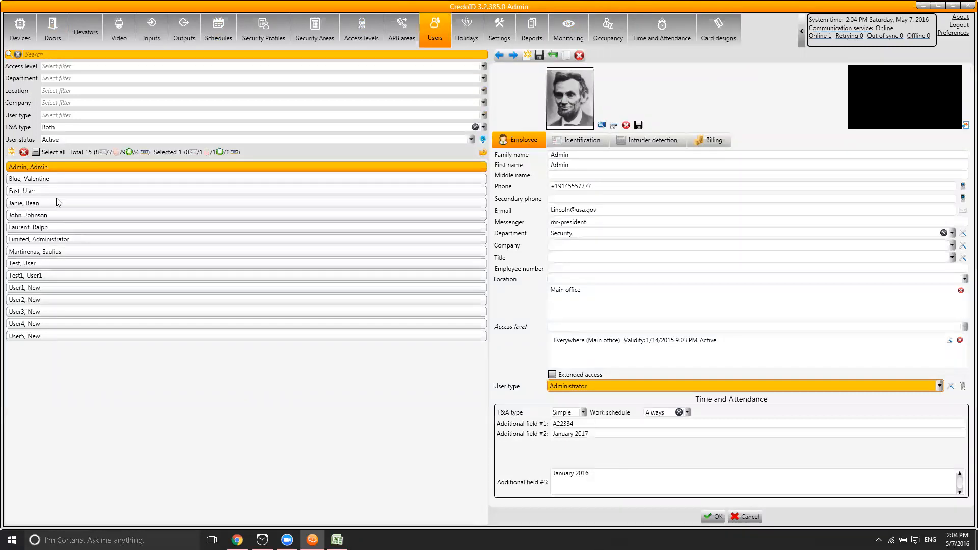
left_click(66, 276)
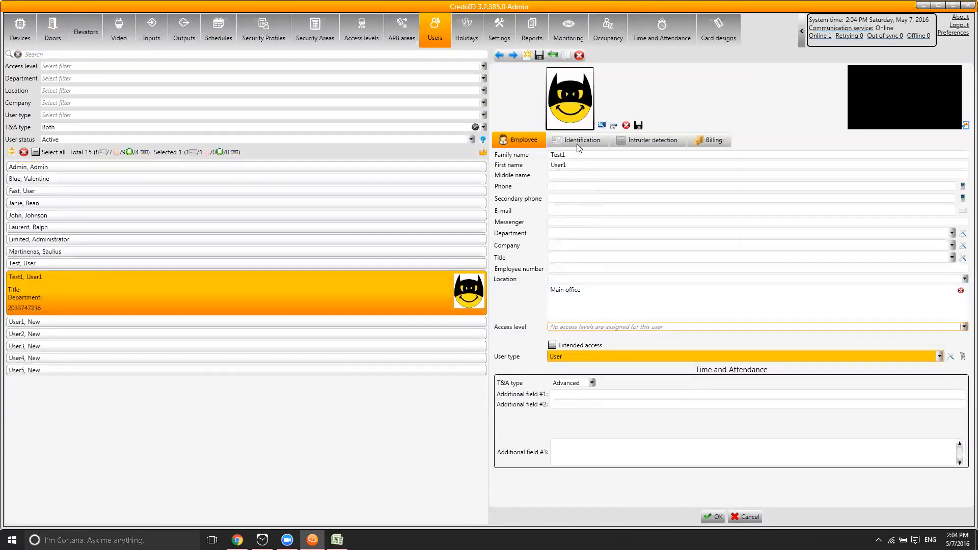
left_click(579, 141)
left_click(516, 188)
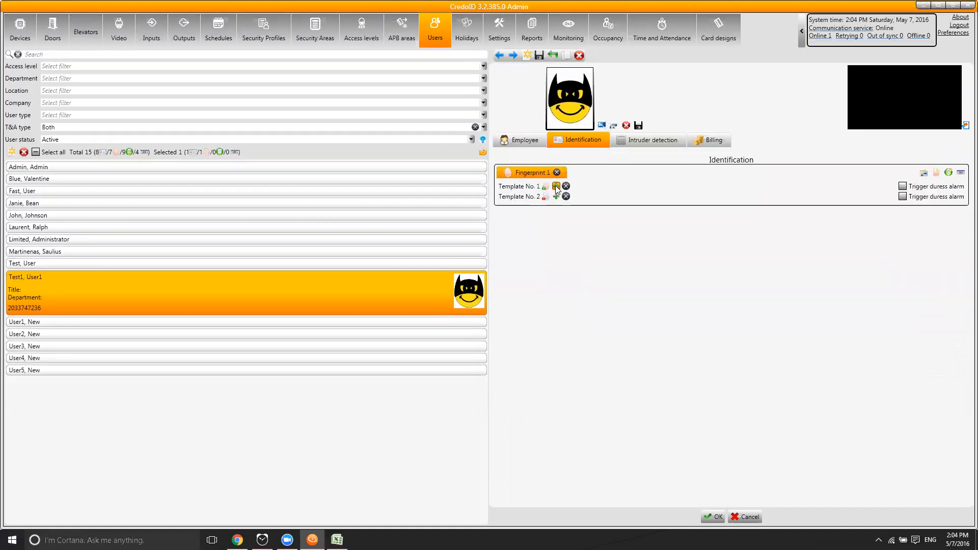
left_click(558, 173)
left_click(715, 518)
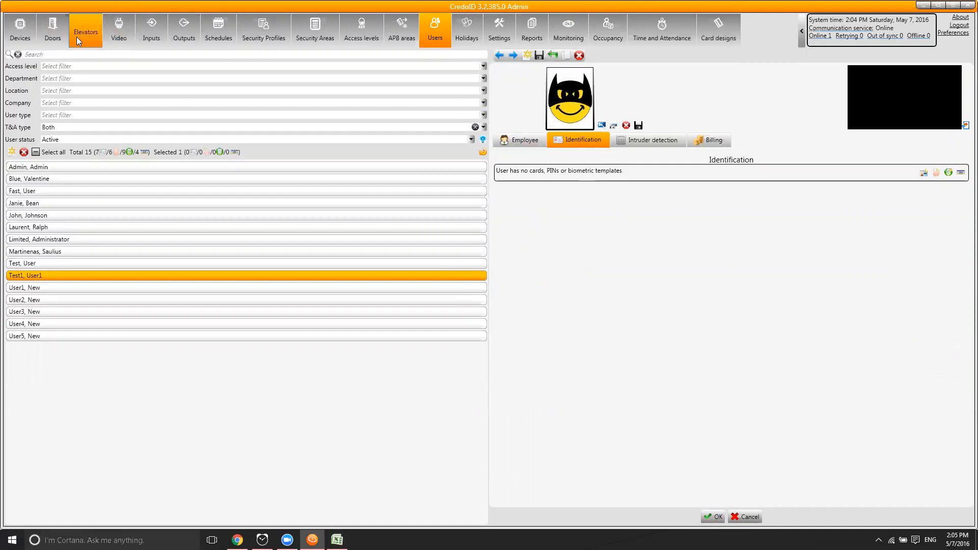
Rename the BioEntry W controller with IP address 172.16.0.108 as "BioEntry at main gate"
left_click(60, 37)
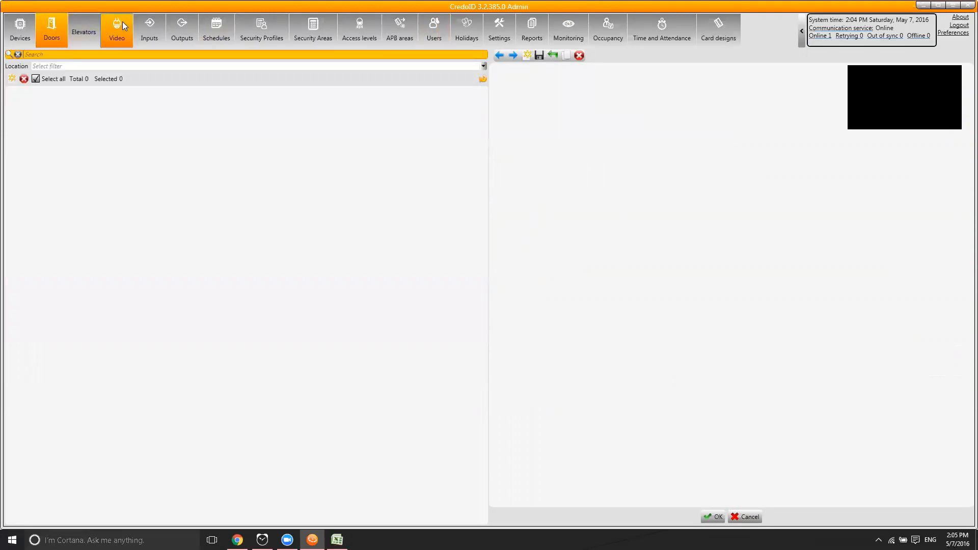
left_click(21, 36)
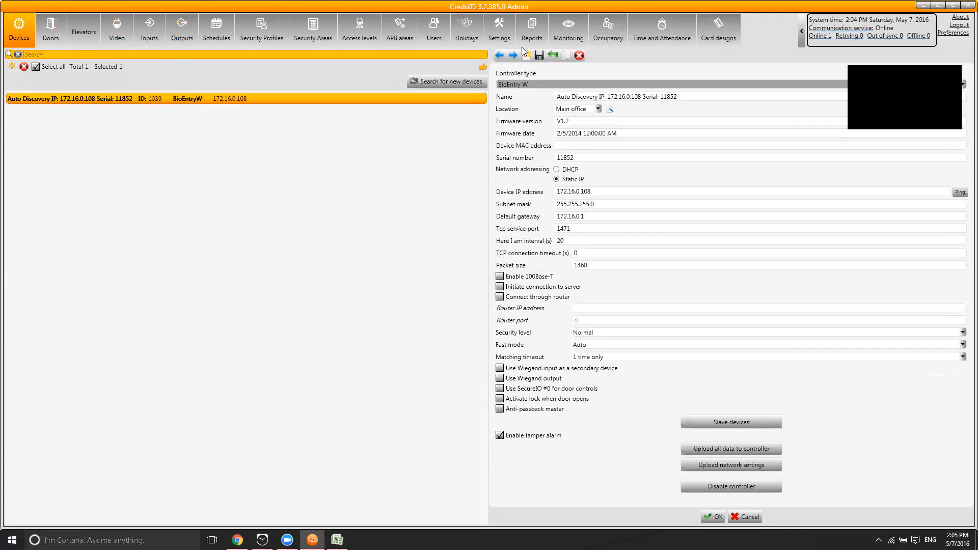
left_click(699, 98)
left_click_drag(699, 98, 396, 87)
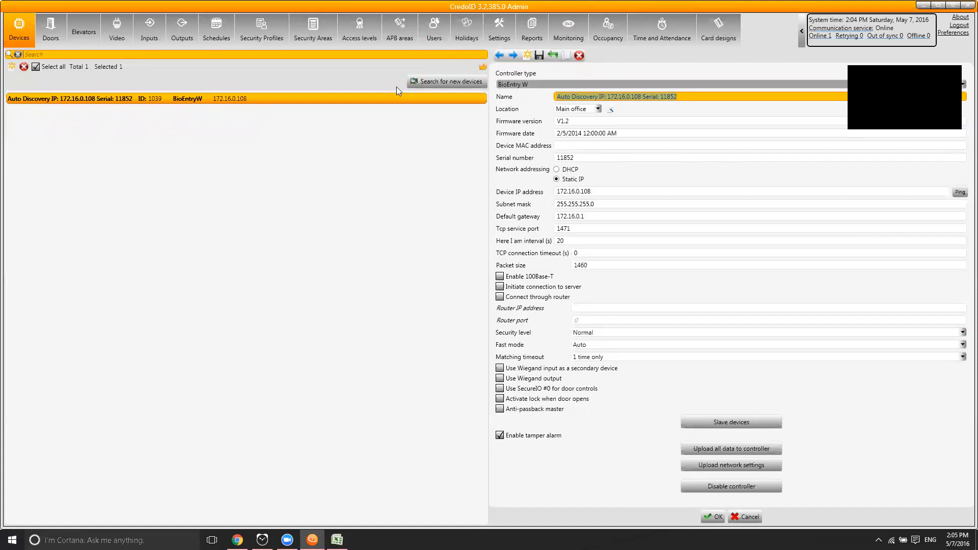
type("BioEn")
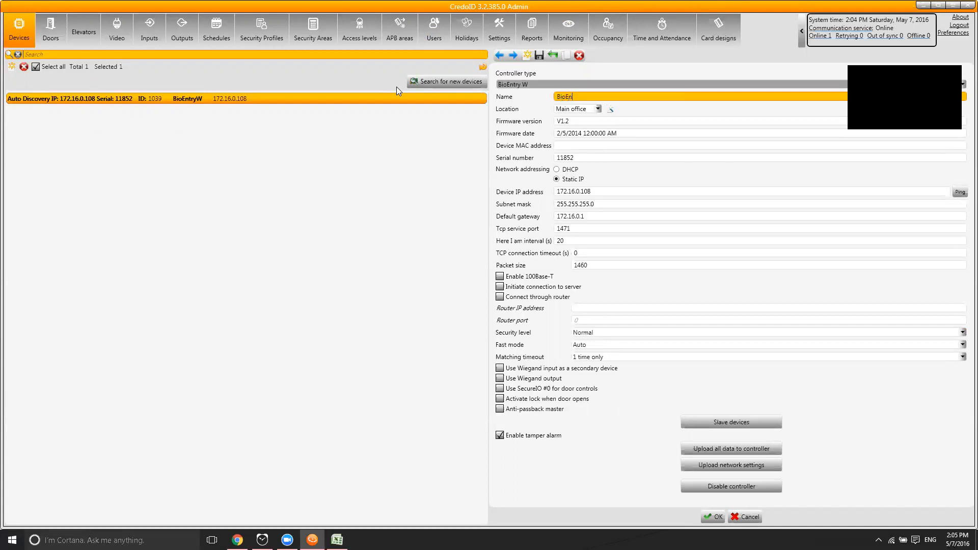
type("try at main gate")
Save the renamed controller and decline uploading the network settings to it
double_click(585, 191)
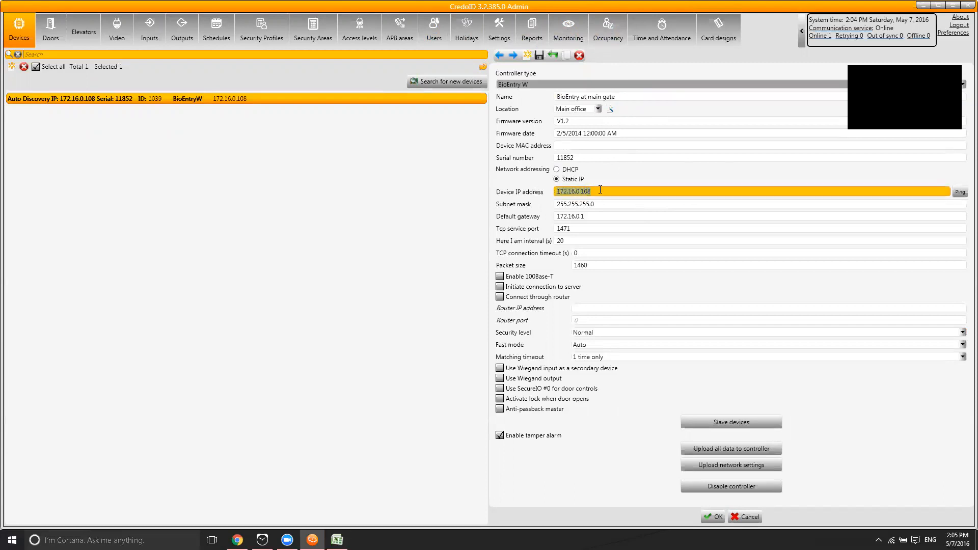
left_click(618, 95)
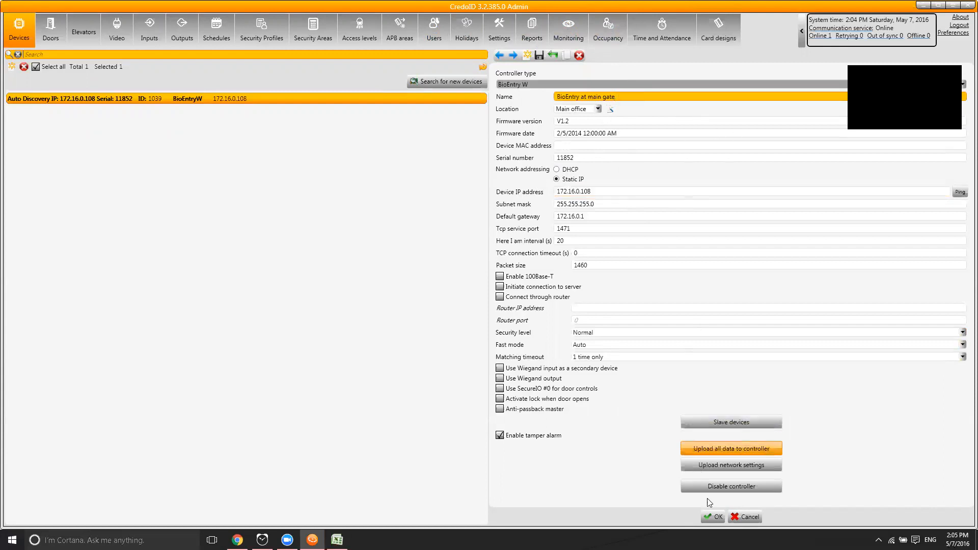
left_click(714, 519)
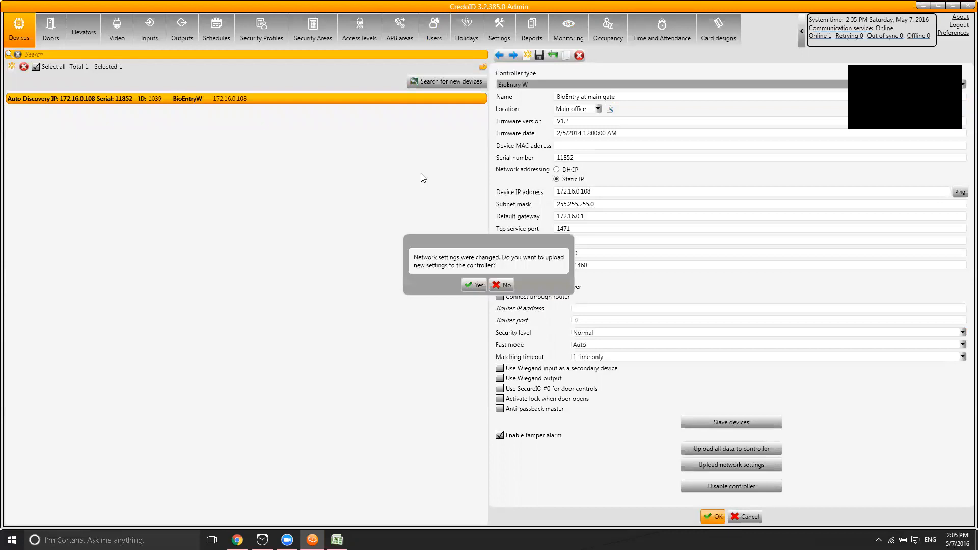
left_click(499, 284)
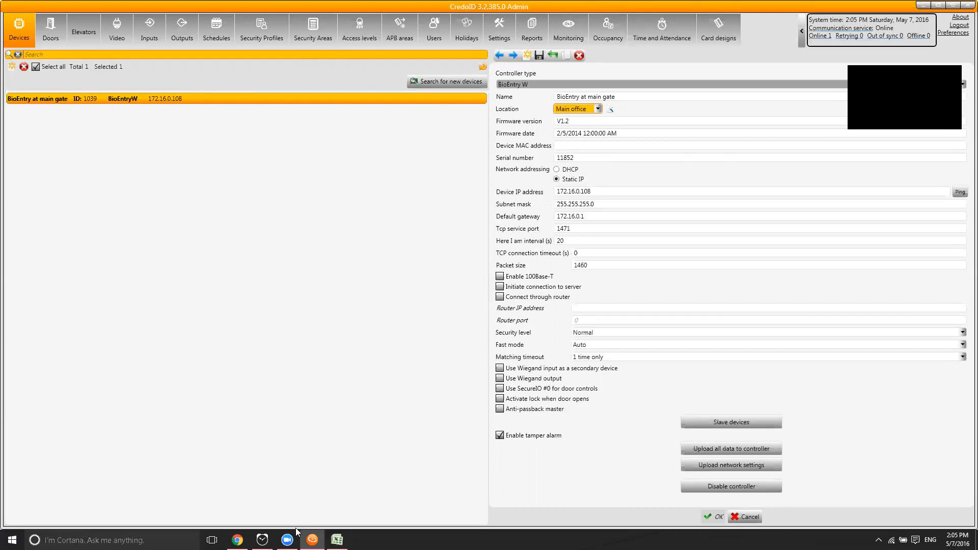
Switch to Alarms & Clock and start the stopwatch
left_click(262, 540)
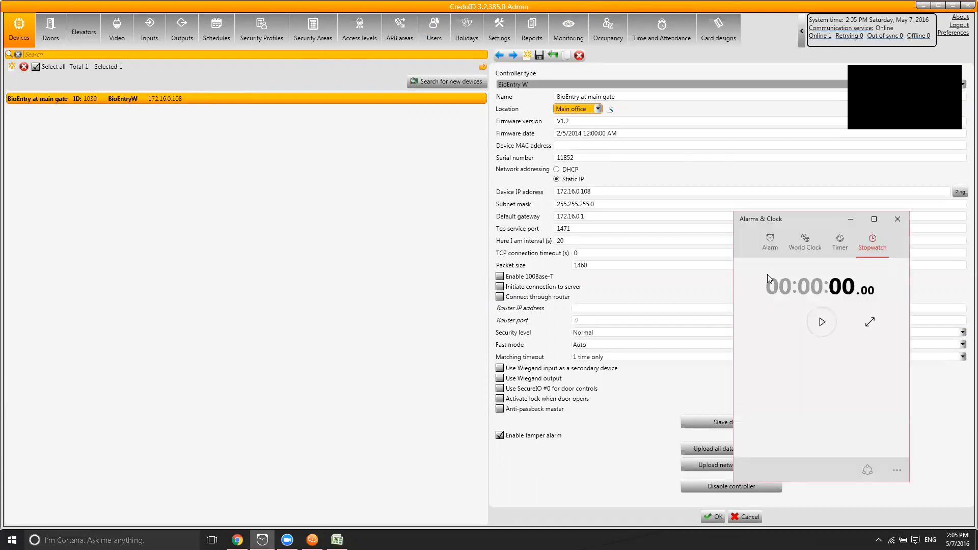
left_click(821, 322)
Return to CredoID and create a new door named "Test door"
left_click(49, 25)
left_click(13, 80)
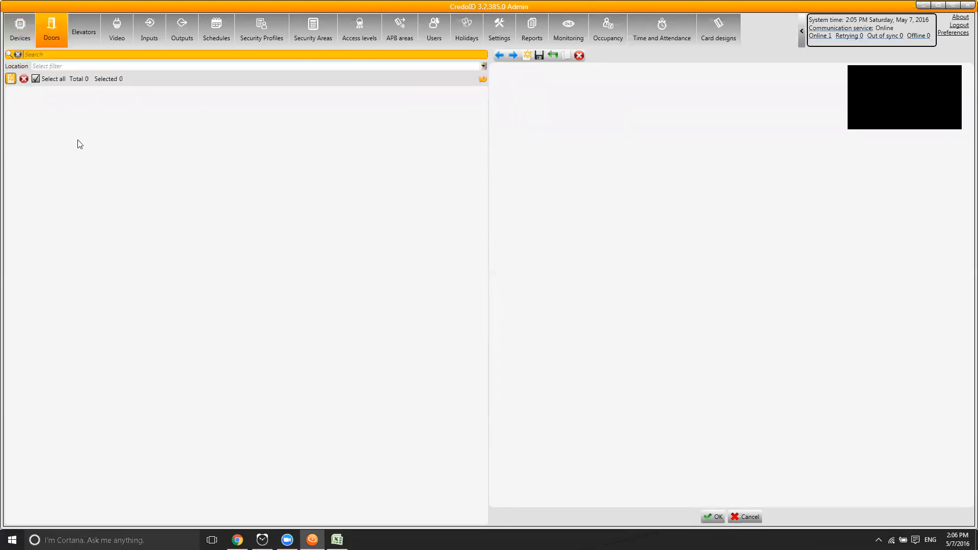
left_click(561, 114)
type("Test")
key("alt+space")
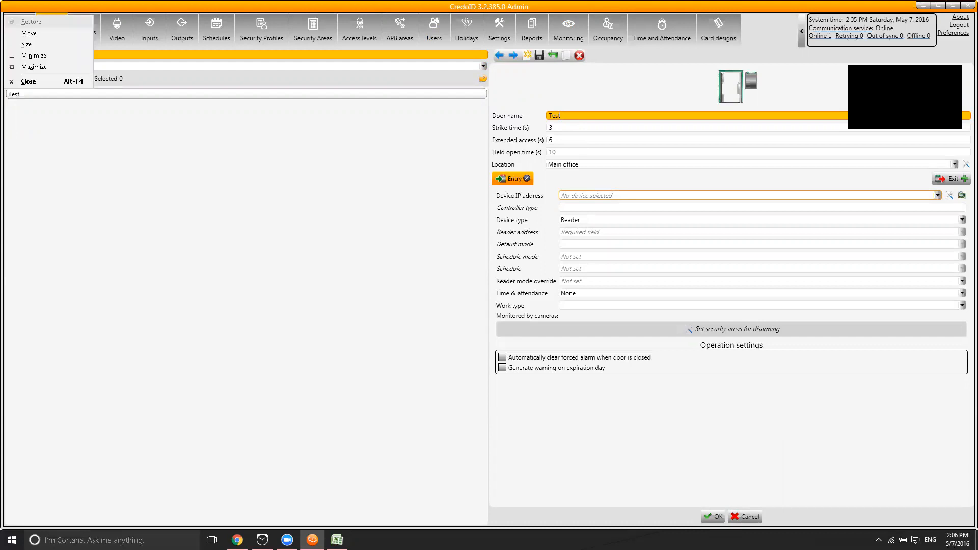
key("Escape")
type("door")
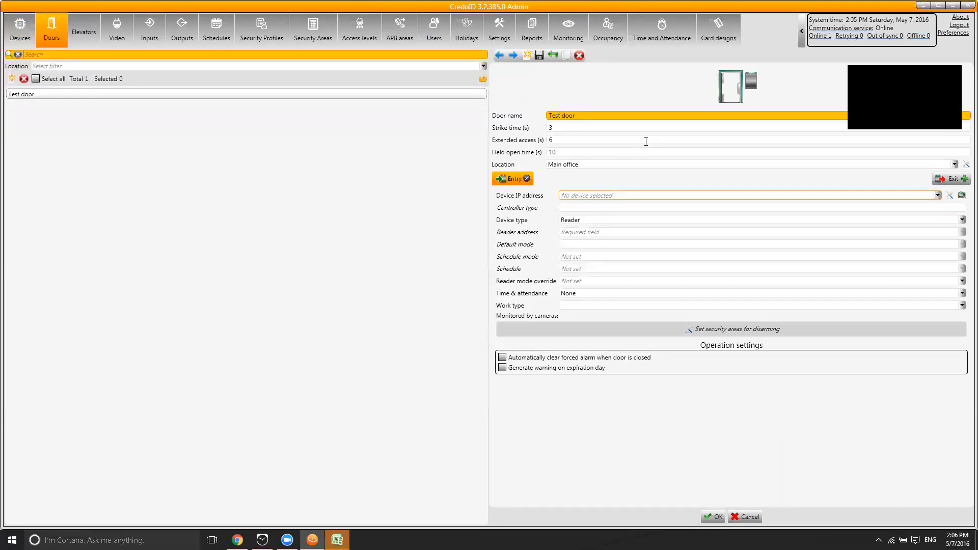
Assign the device 172.16.0.108 to the Test door entry, set the default mode to Card or fingerprint, and save the door
left_click(618, 196)
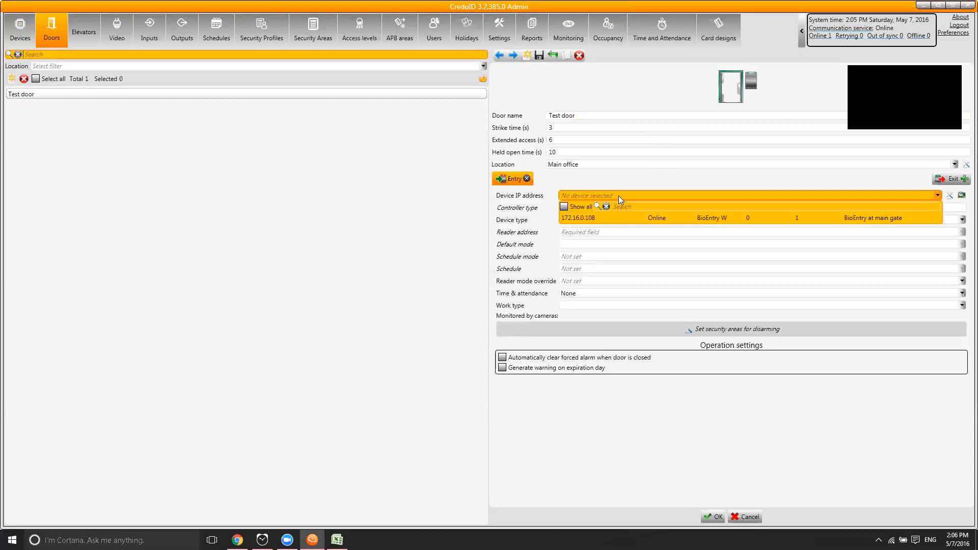
left_click(599, 219)
left_click(580, 246)
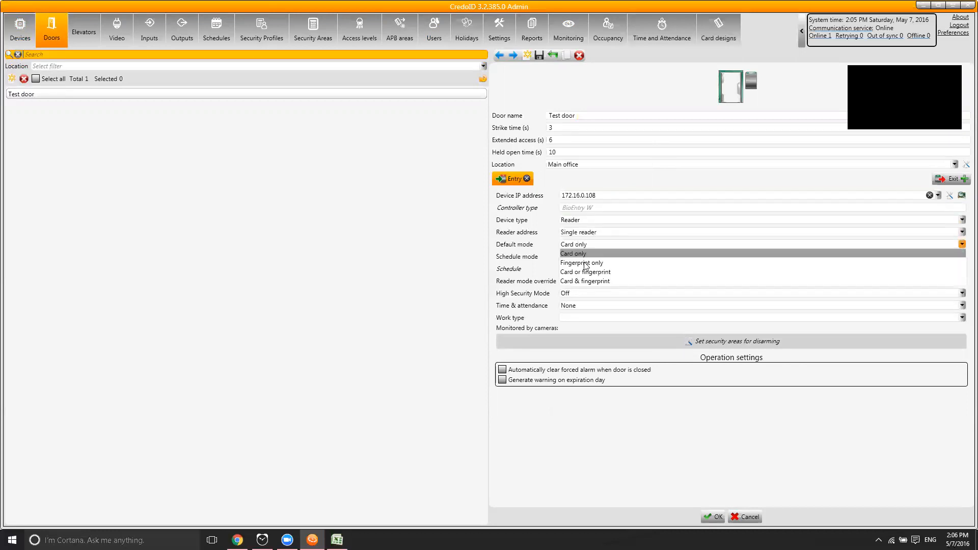
left_click(593, 275)
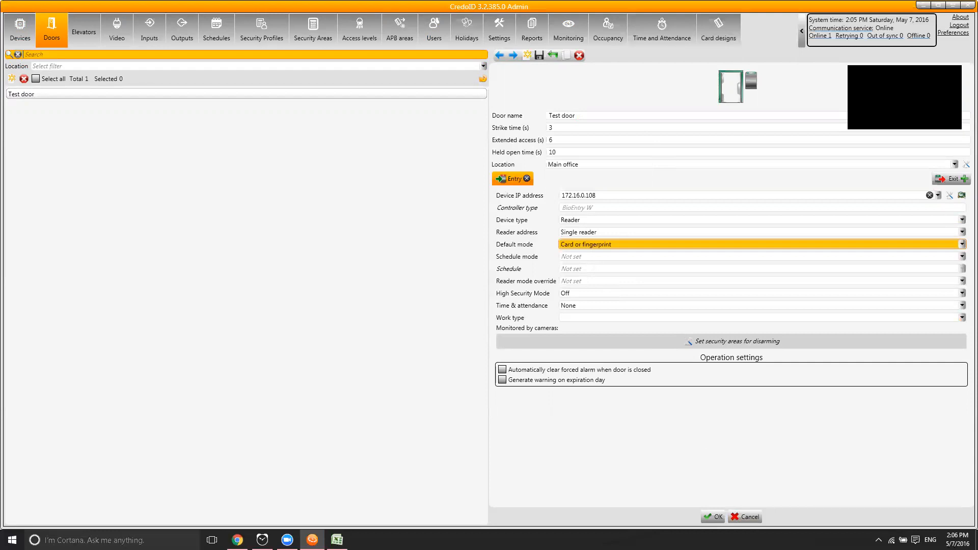
left_click(714, 523)
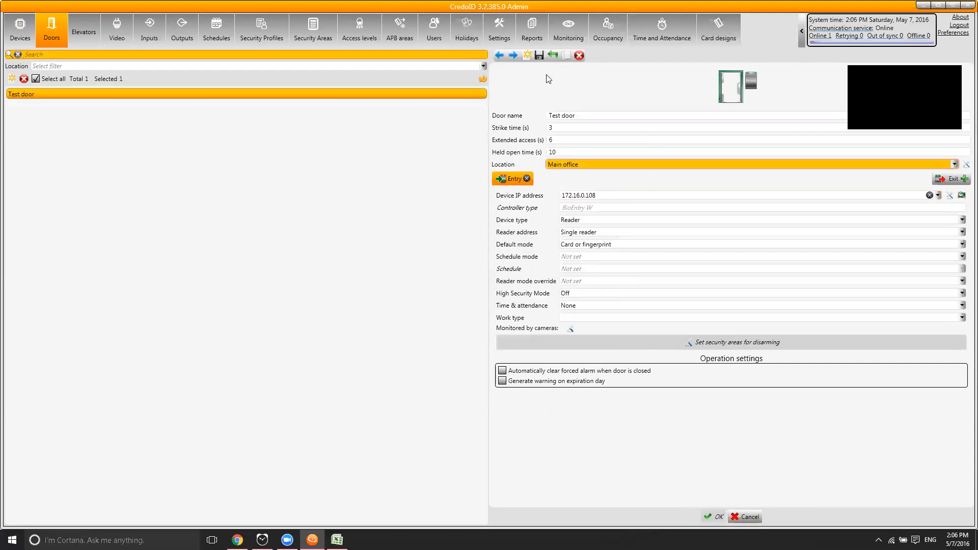
Create a monitoring map named "Floor 1" with the F1 icon and save it
left_click(569, 30)
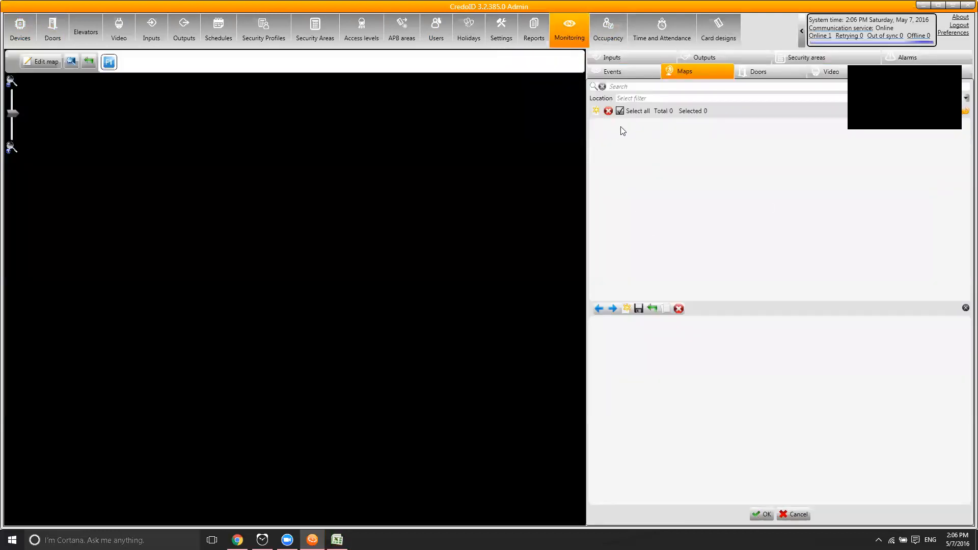
left_click(595, 111)
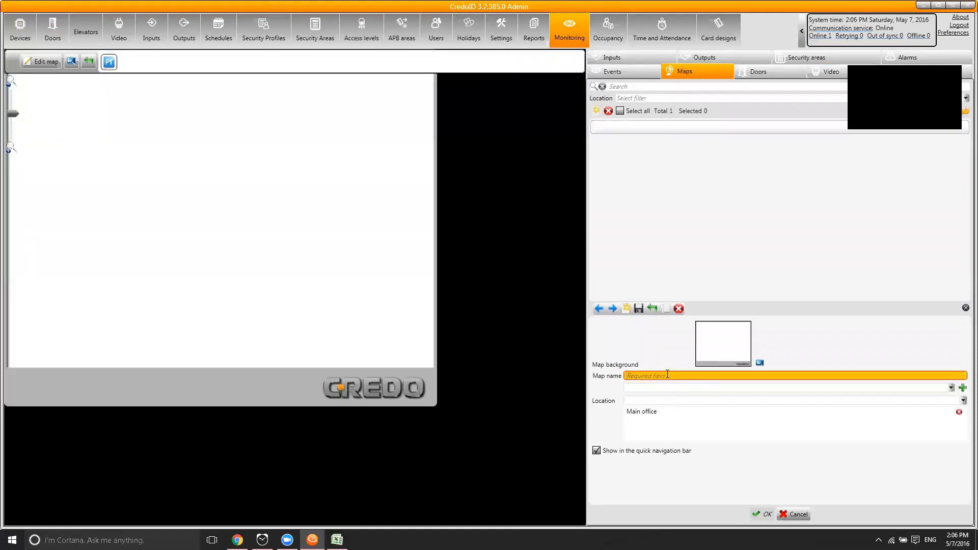
type("Floor 1")
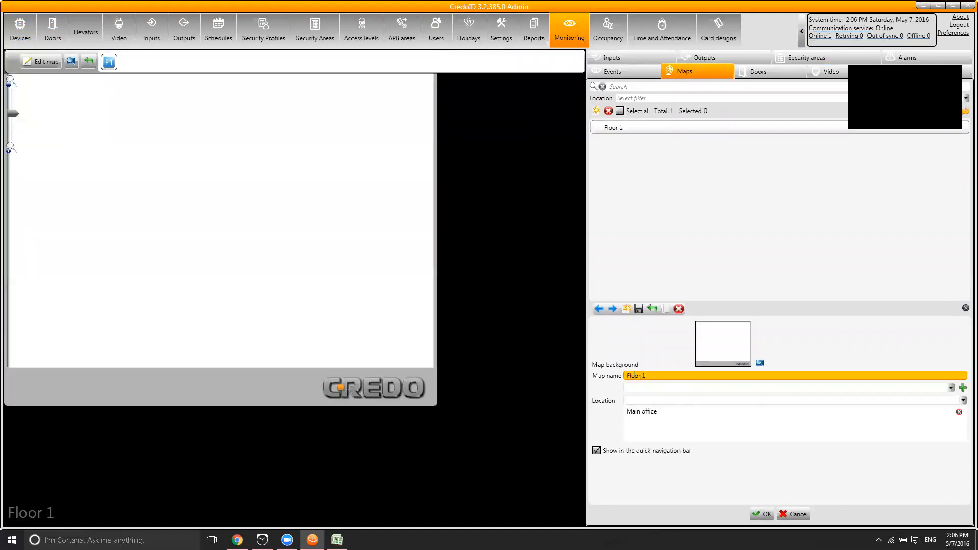
left_click(699, 388)
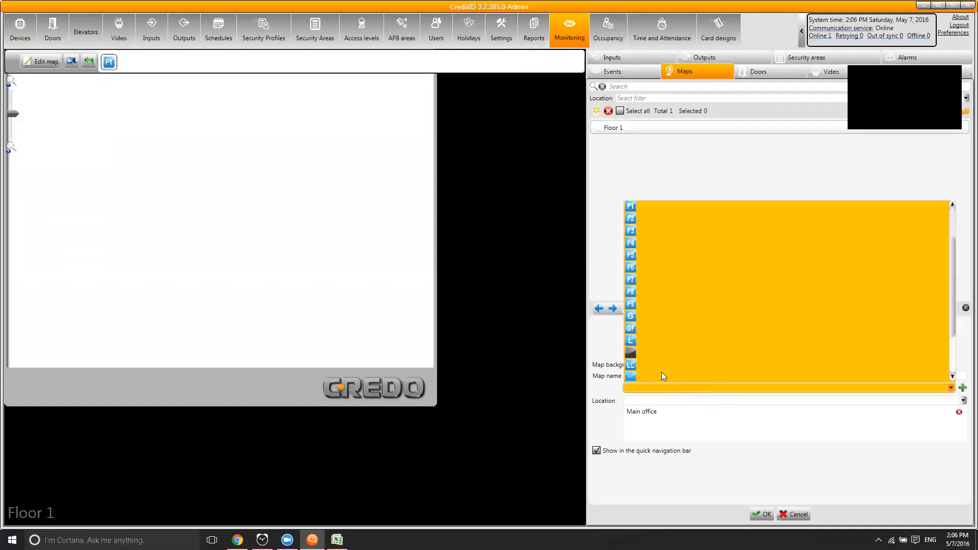
scroll(635, 212, "up", 1)
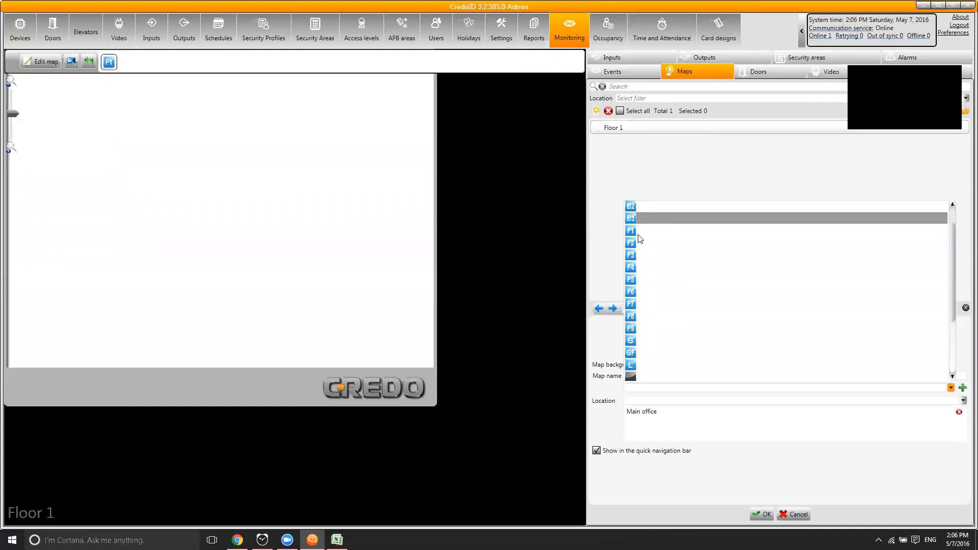
left_click(637, 235)
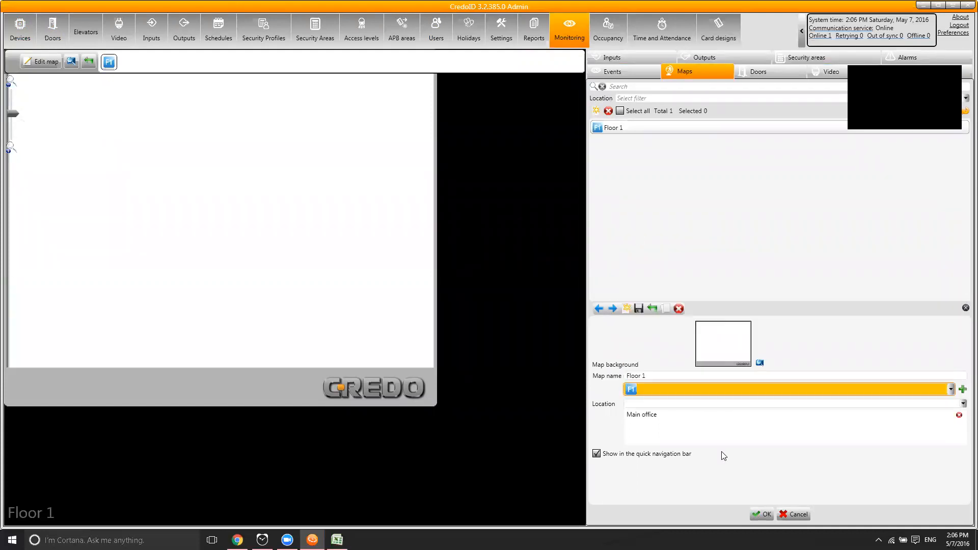
left_click(761, 515)
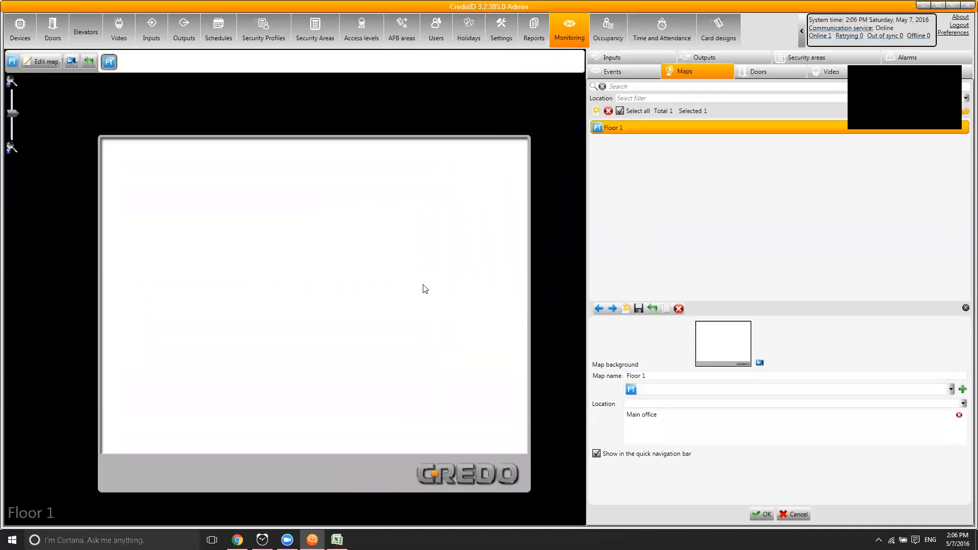
Place the Test door near the middle of the Floor 1 map and save the map
left_click(767, 70)
left_click(46, 62)
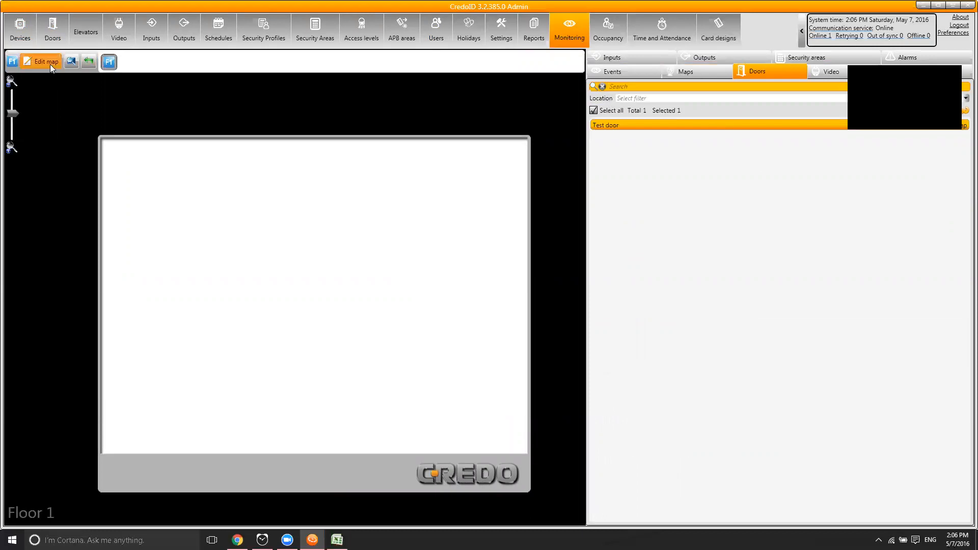
left_click_drag(662, 125, 286, 268)
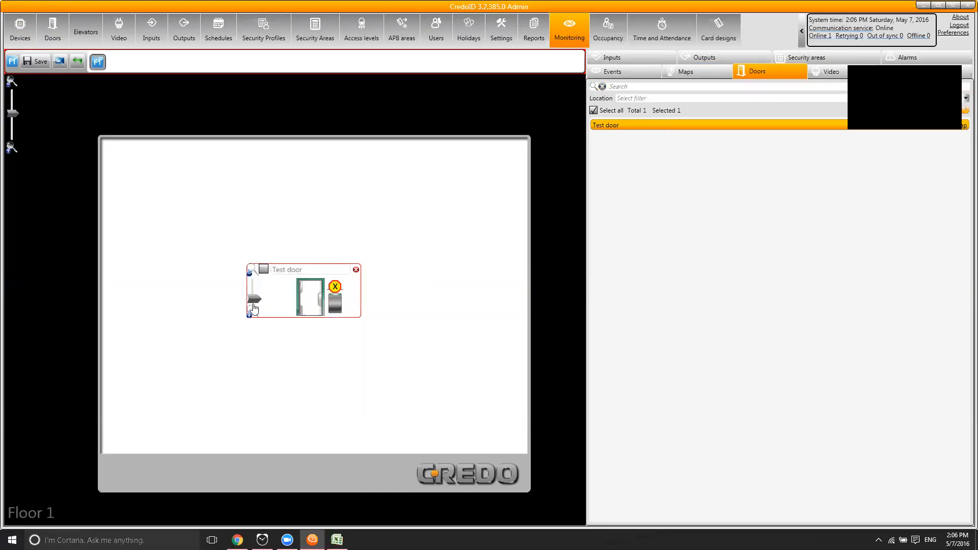
left_click(31, 60)
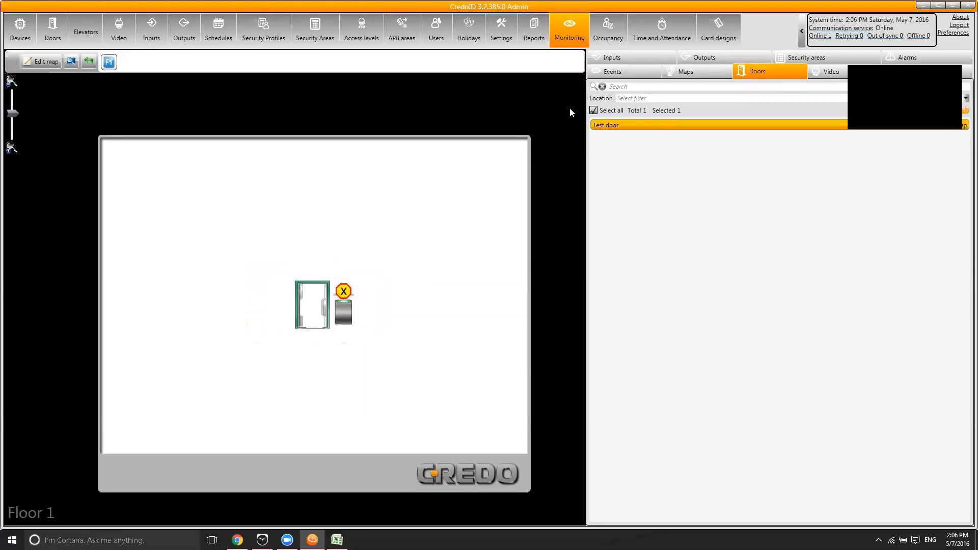
Show the event list, grant access through the Test door's reader on the map, and close the reader management
left_click(623, 71)
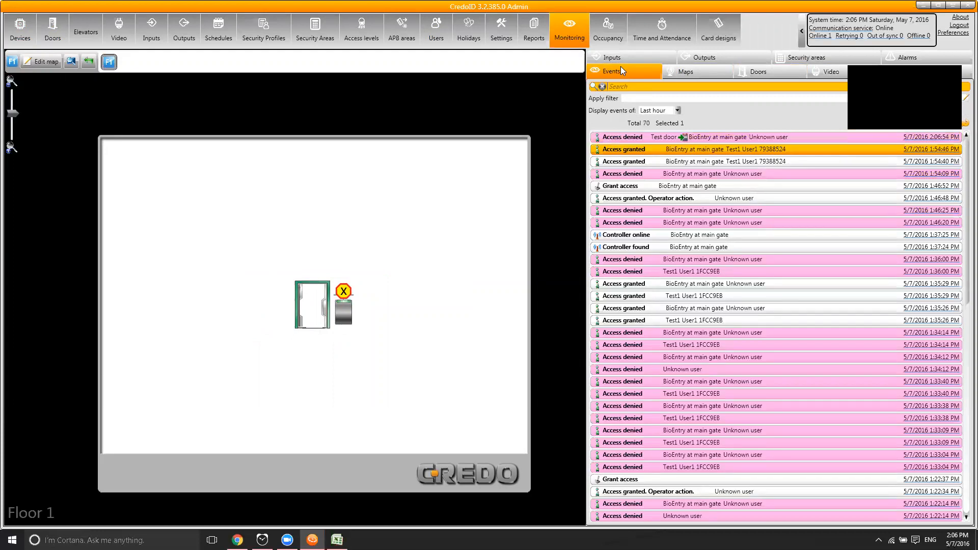
double_click(343, 310)
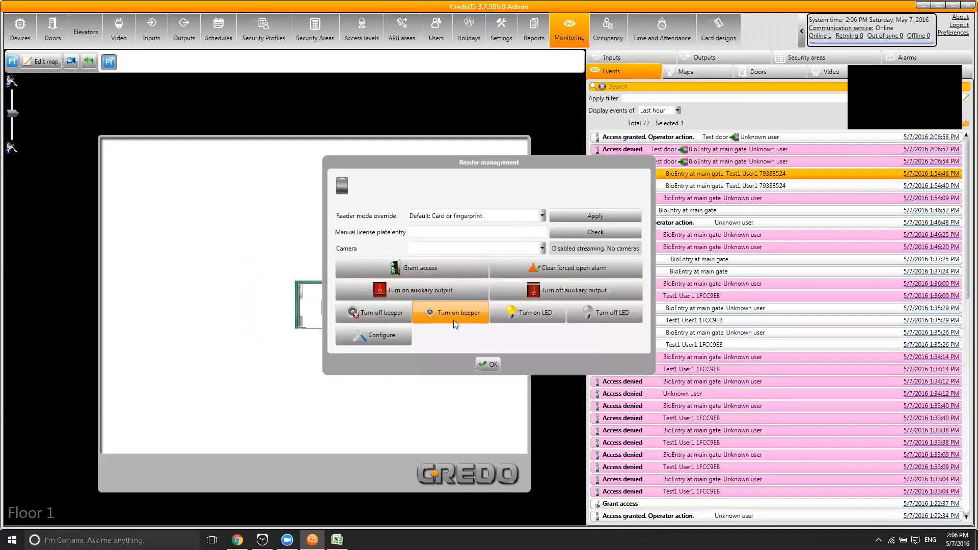
left_click(489, 364)
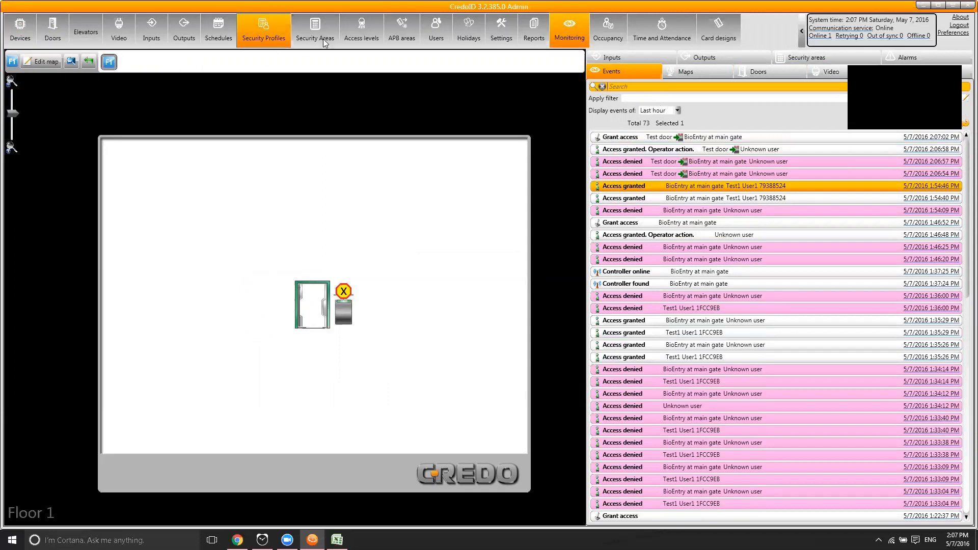
Create a new user with the family name "Speed" and the first name "User"
left_click(437, 34)
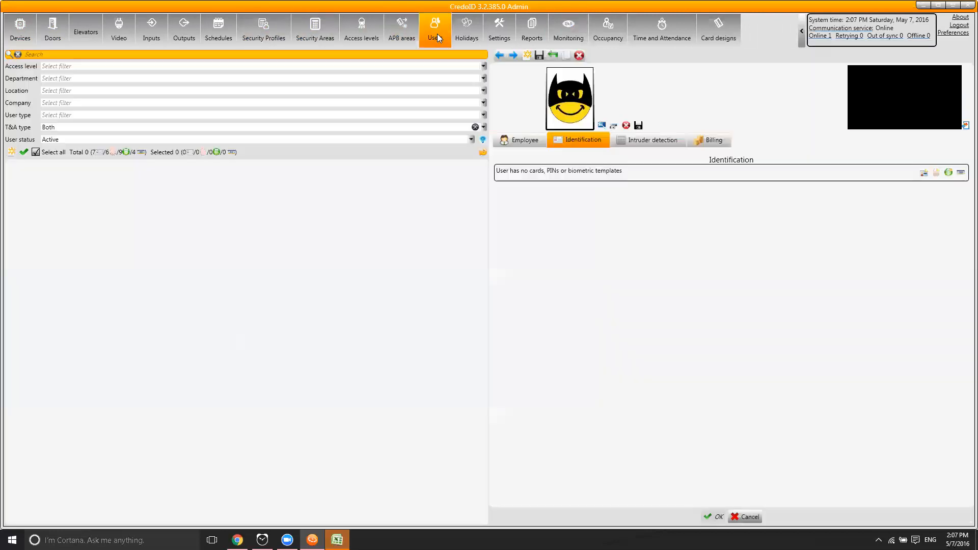
left_click(11, 152)
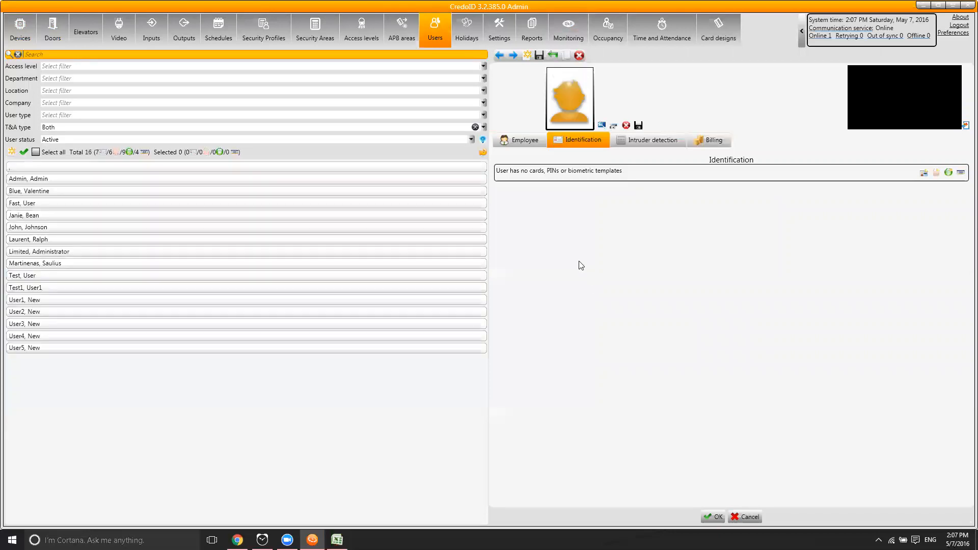
left_click(524, 134)
left_click(559, 156)
type("Speed")
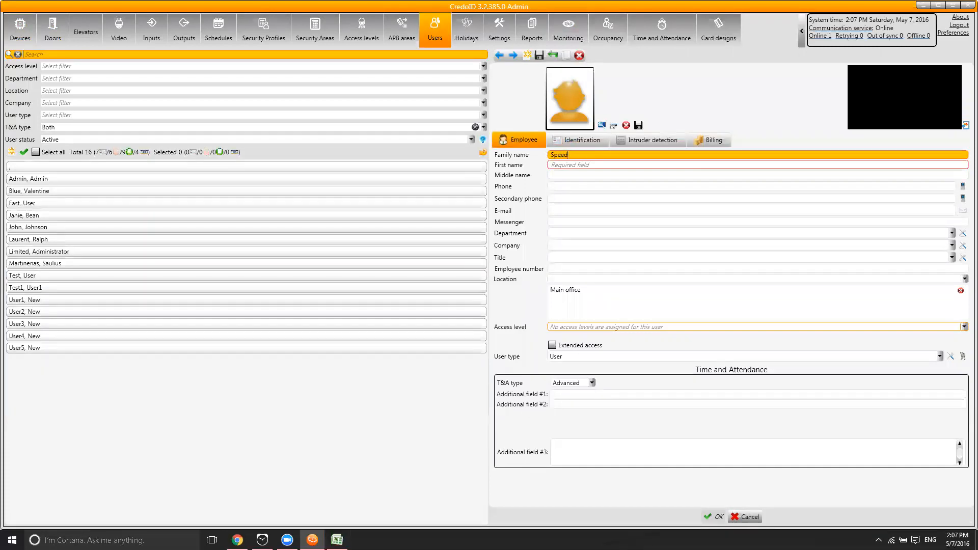
left_click(610, 164)
type("U")
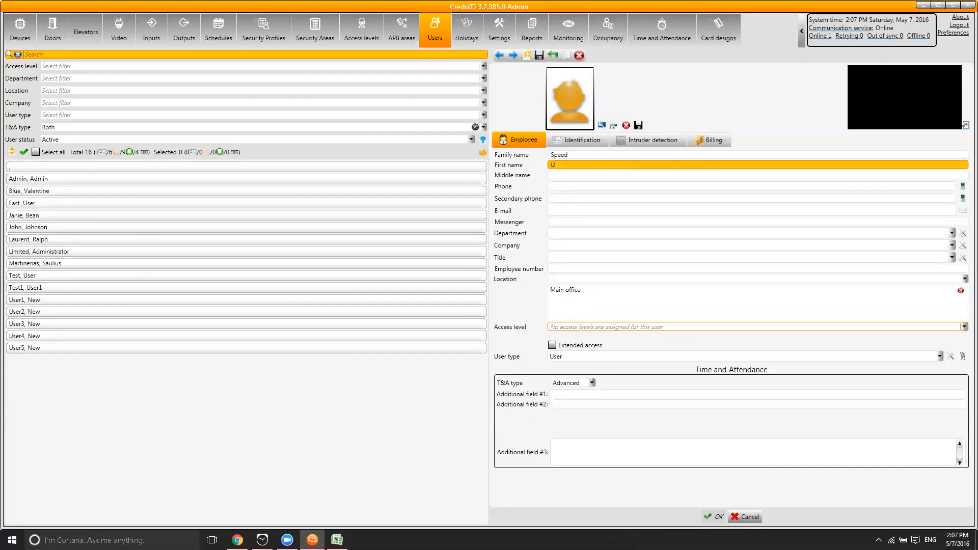
type("ser")
Assign the access level Everywhere (Main office) to the new user, save, and reselect the user in the list
left_click(585, 327)
left_click(586, 340)
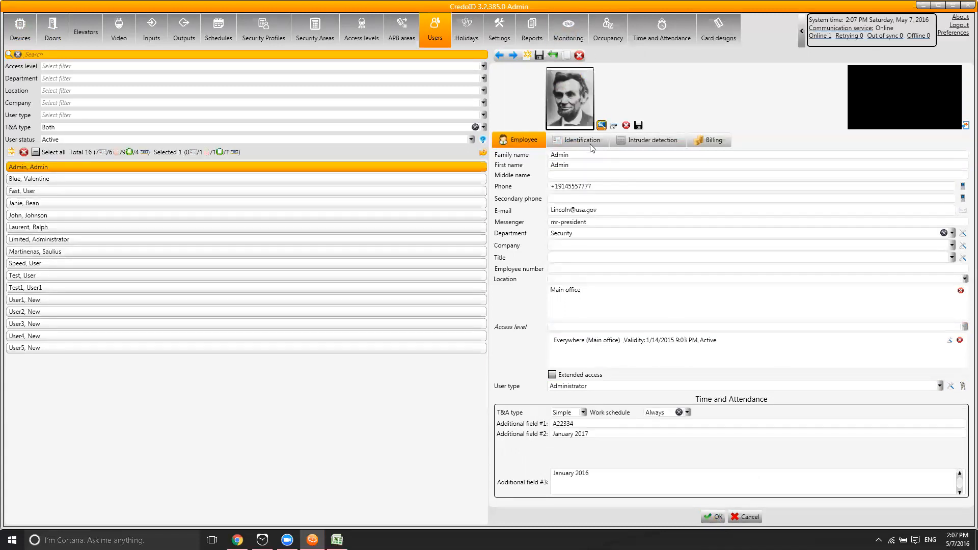
left_click(58, 266)
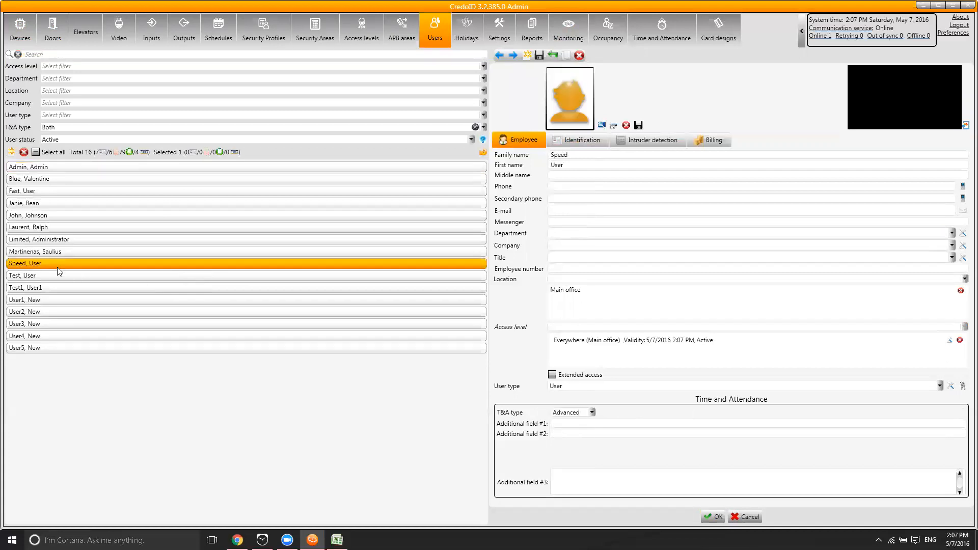
Add a 32 bit format card to the Speed user's identification, read its card number from a reader, and save the user
left_click(575, 141)
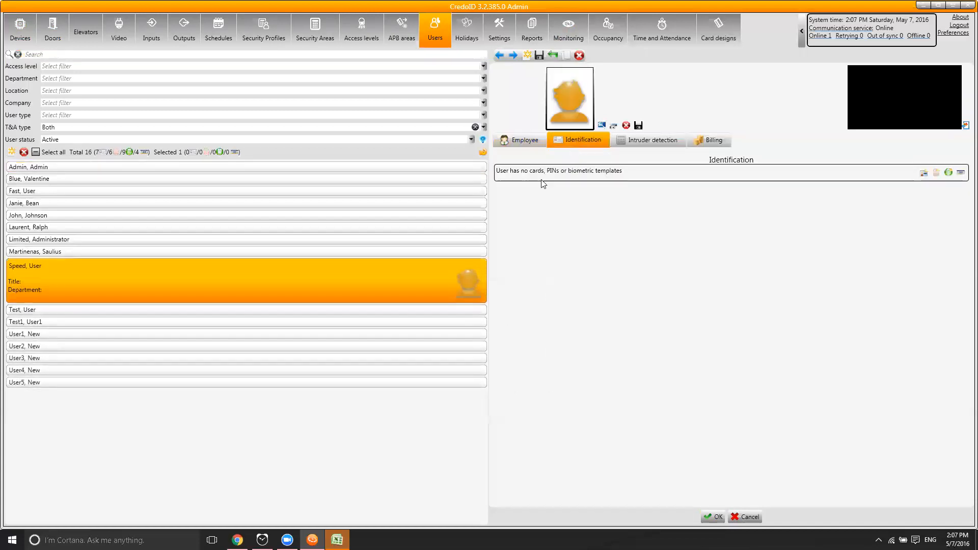
left_click(923, 172)
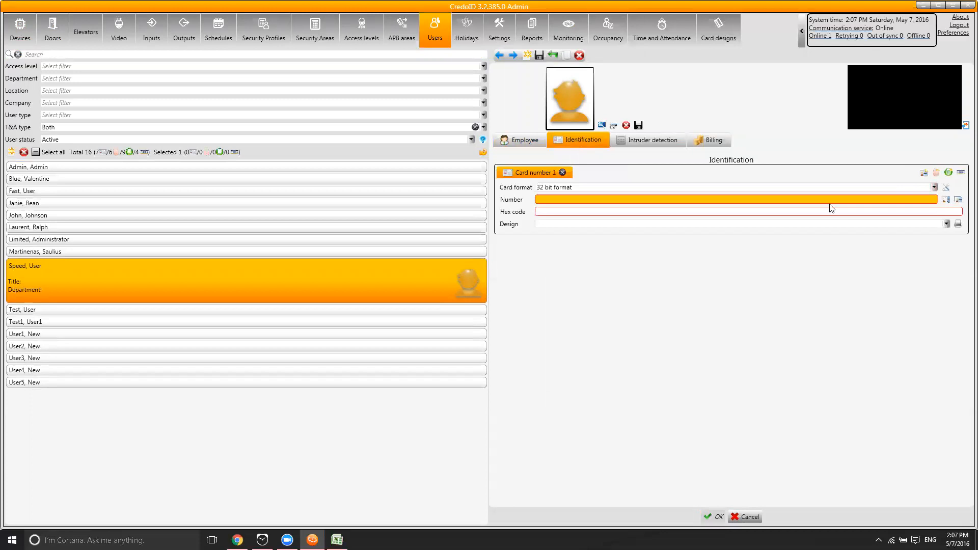
left_click(947, 200)
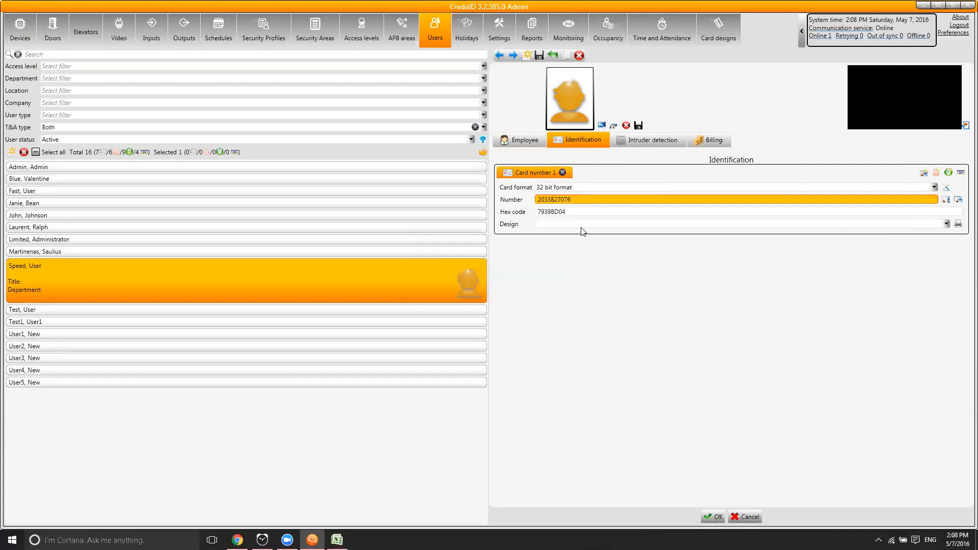
left_click(717, 509)
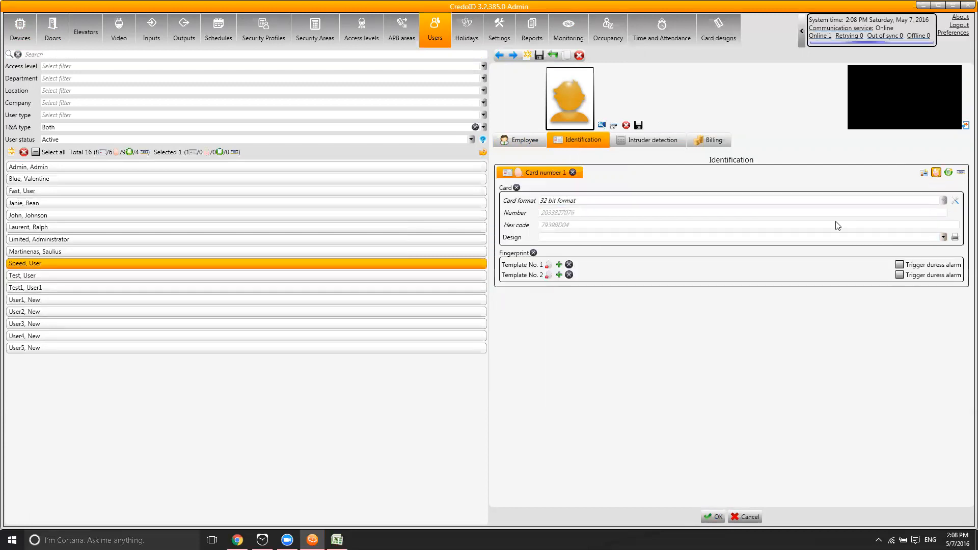
Scan the Speed user's fingerprint as Template No. 1 with the exit reader at Test door and save the scan
left_click(559, 265)
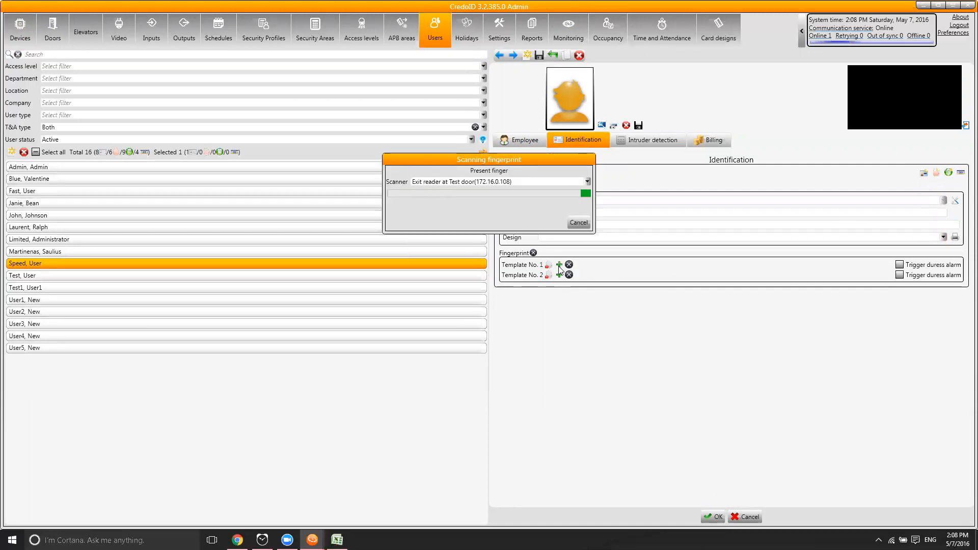
left_click(499, 212)
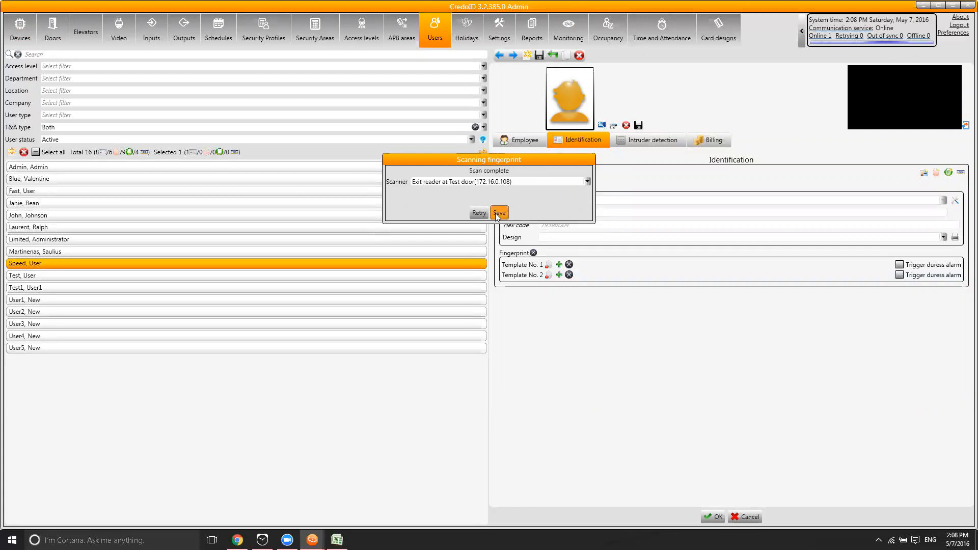
left_click(498, 214)
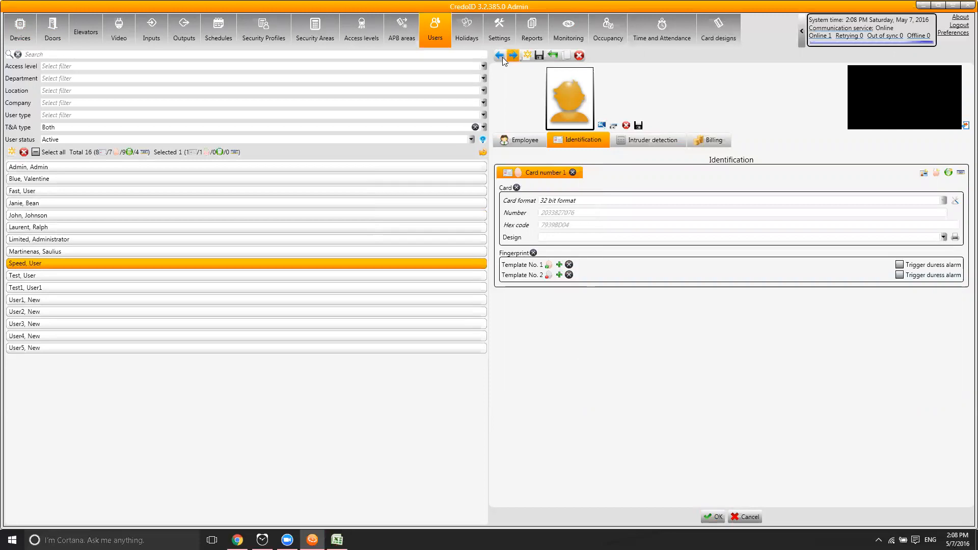
Review the monitoring events and expand the details of the Speed user's access granted event at the Test door
left_click(575, 30)
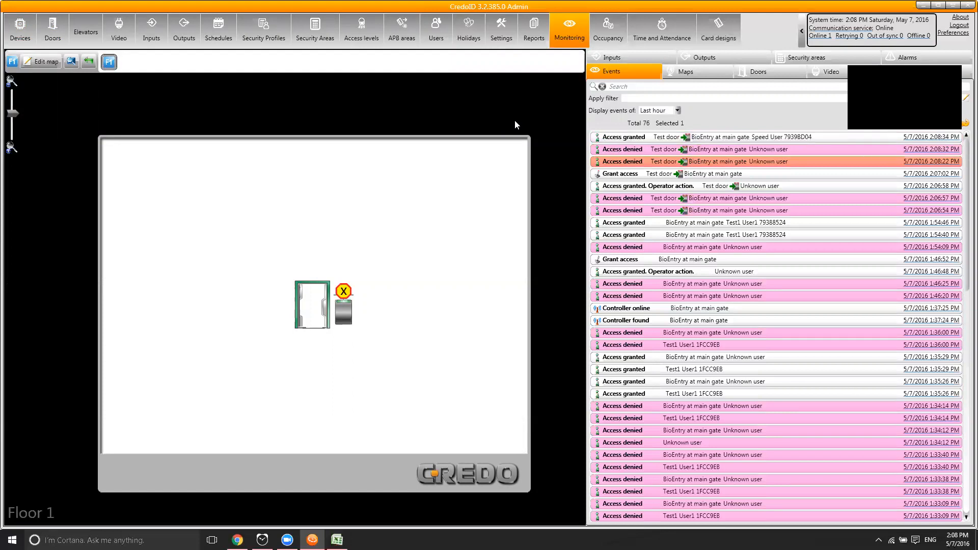
left_click(797, 140)
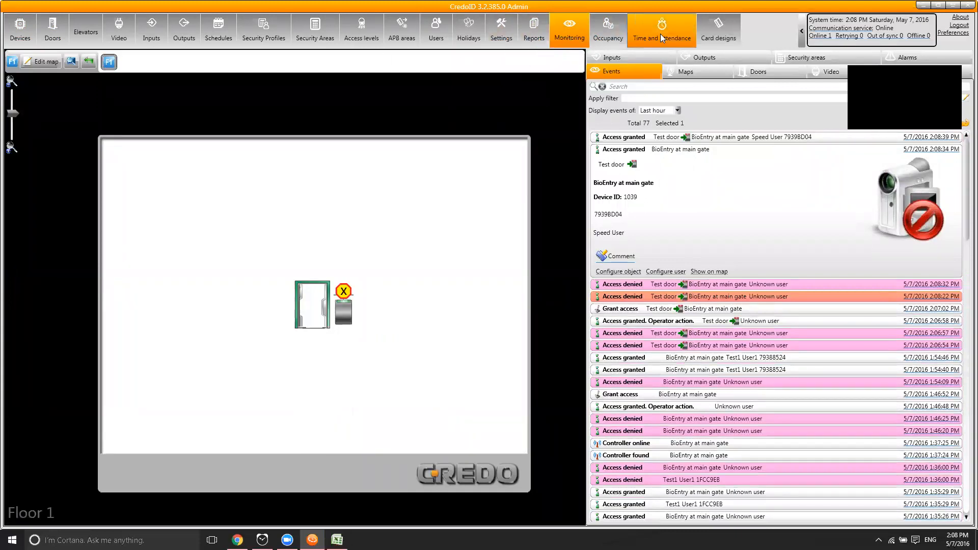
Back up the database immediately from the system settings and dismiss the completion message
left_click(490, 41)
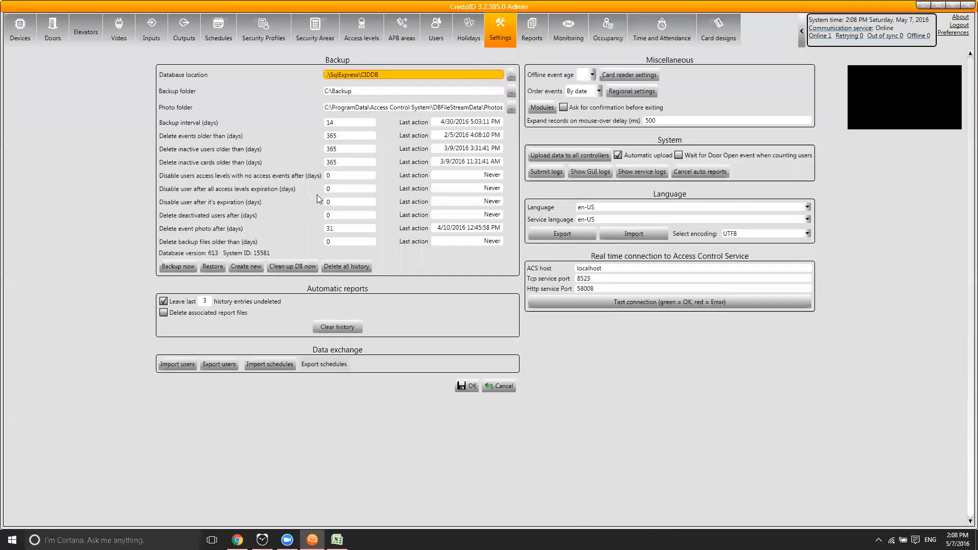
left_click(178, 264)
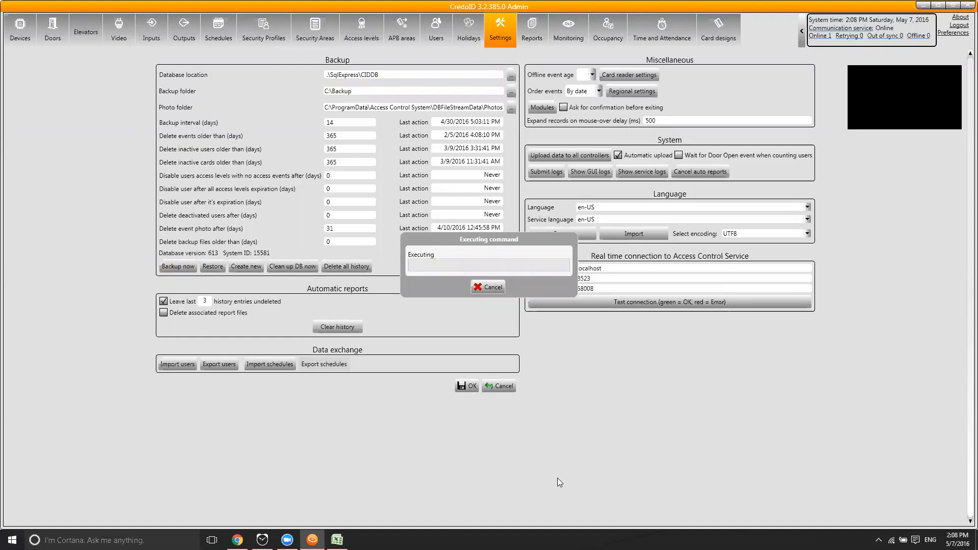
left_click(487, 289)
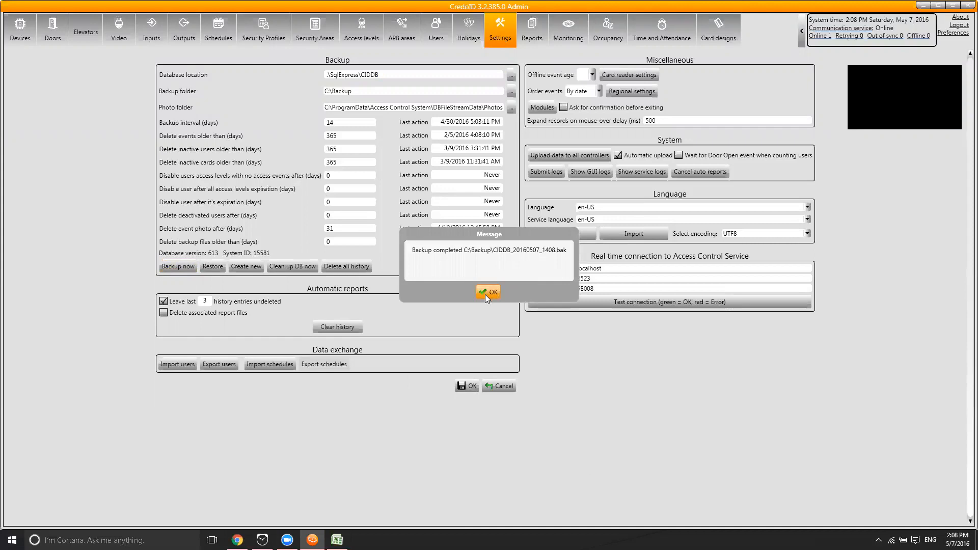
left_click(485, 293)
Switch to Alarms & Clock and pause the running stopwatch
left_click(263, 539)
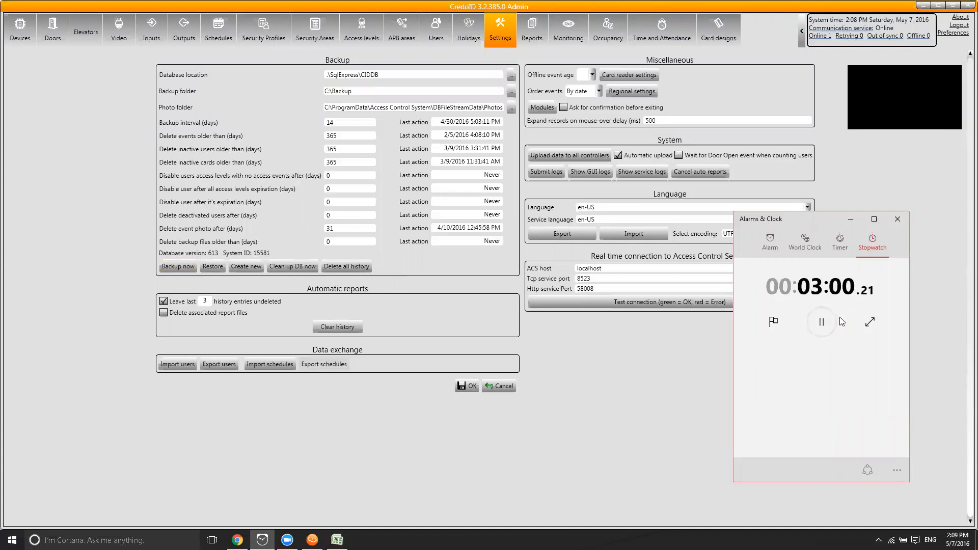
left_click(820, 322)
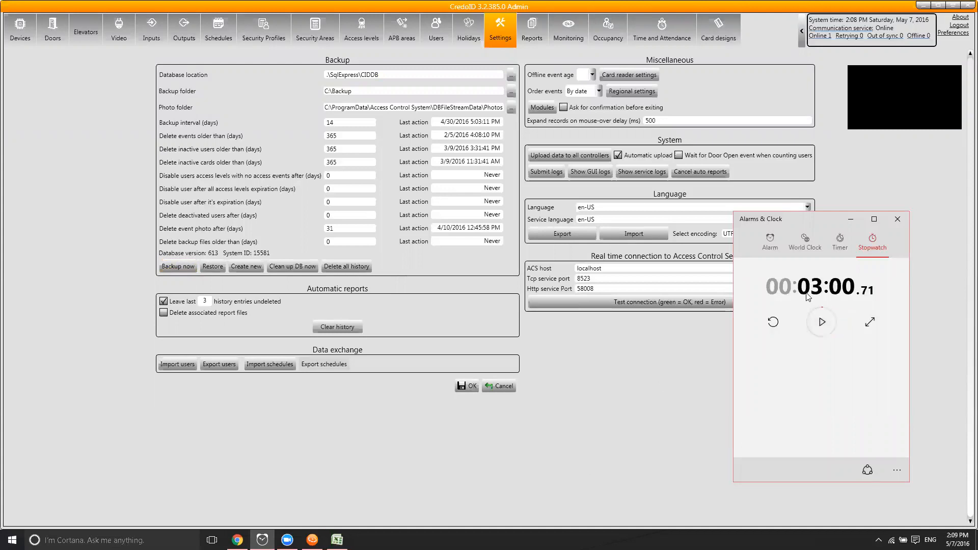